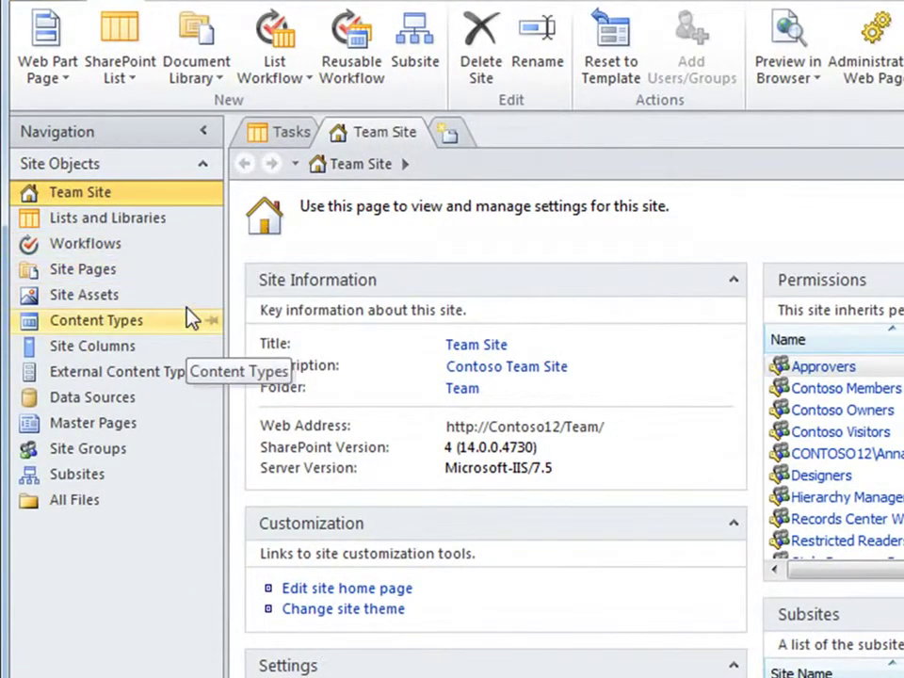
# Step: Open the Tasks list's settings page and examine its views, forms and workflows
pyautogui.click(193, 231)
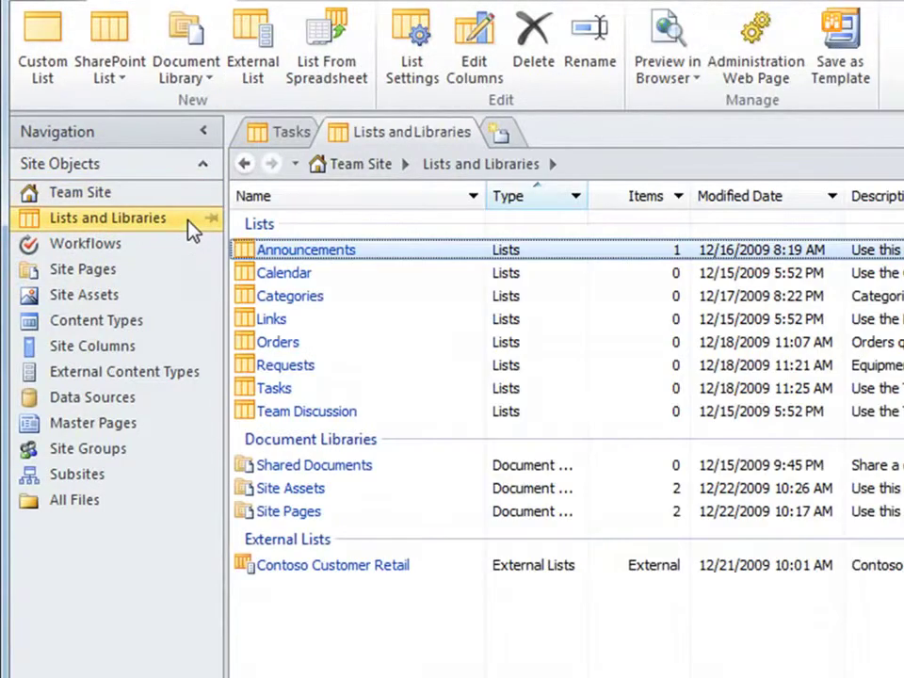
pyautogui.click(265, 390)
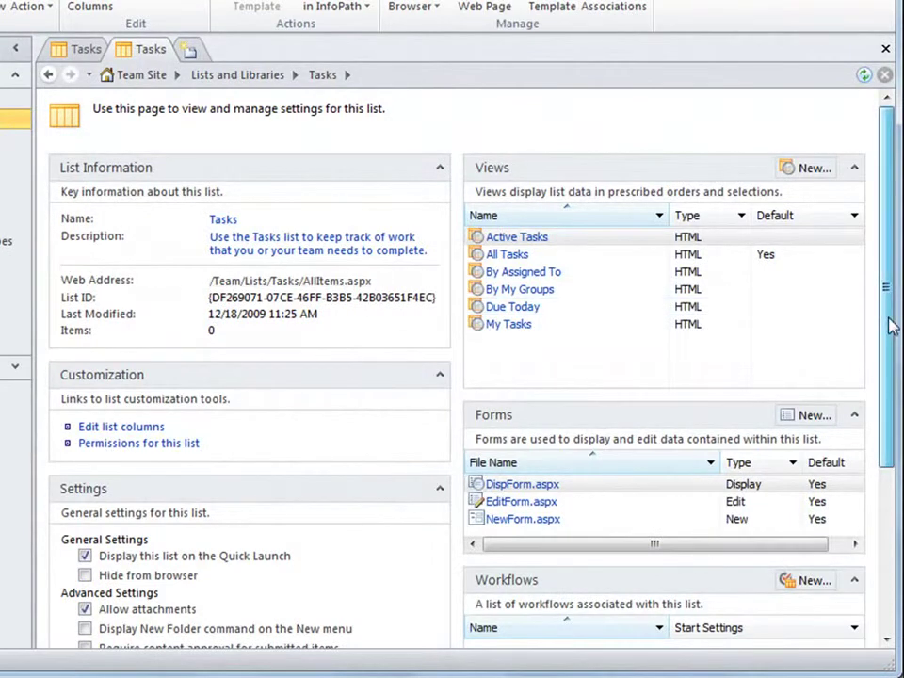
pyautogui.moveTo(889, 322)
pyautogui.mouseDown()
pyautogui.moveTo(899, 496)
pyautogui.moveTo(899, 332)
pyautogui.mouseUp()
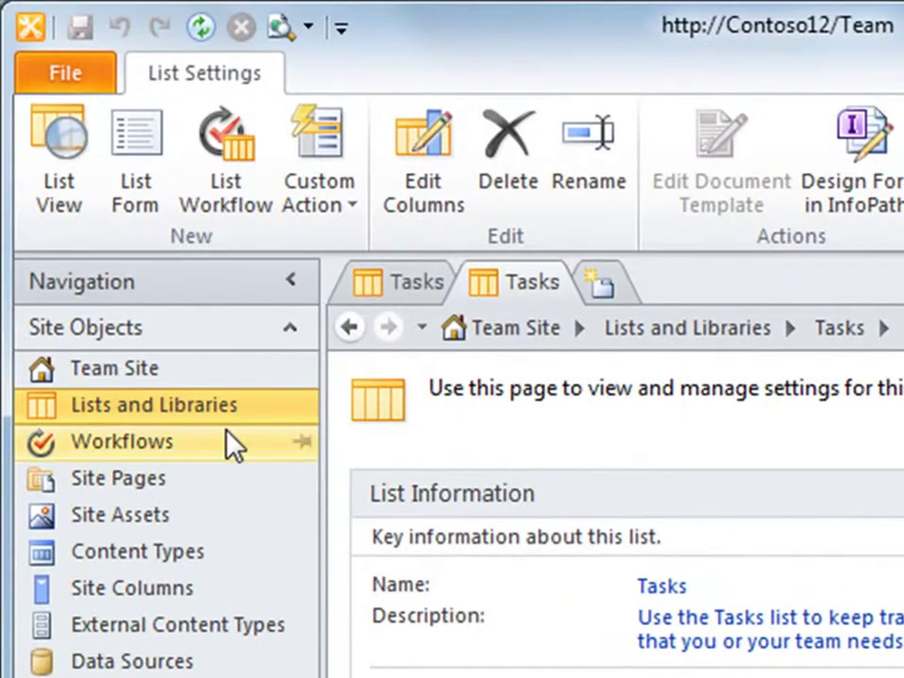
# Step: Return to the lists and libraries overview and review the site-opening options and the product help information
pyautogui.click(188, 404)
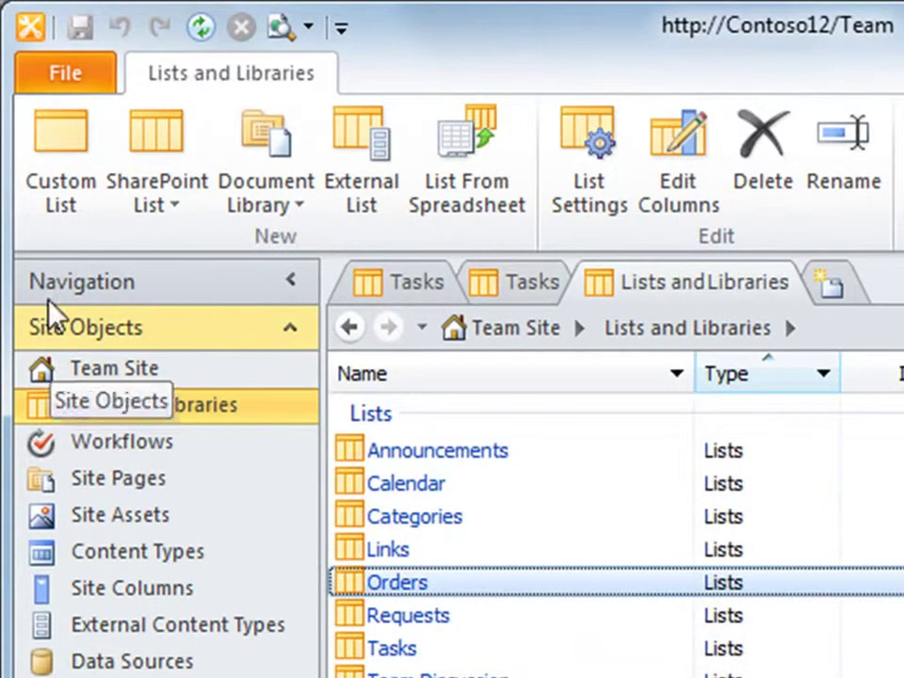
pyautogui.click(43, 72)
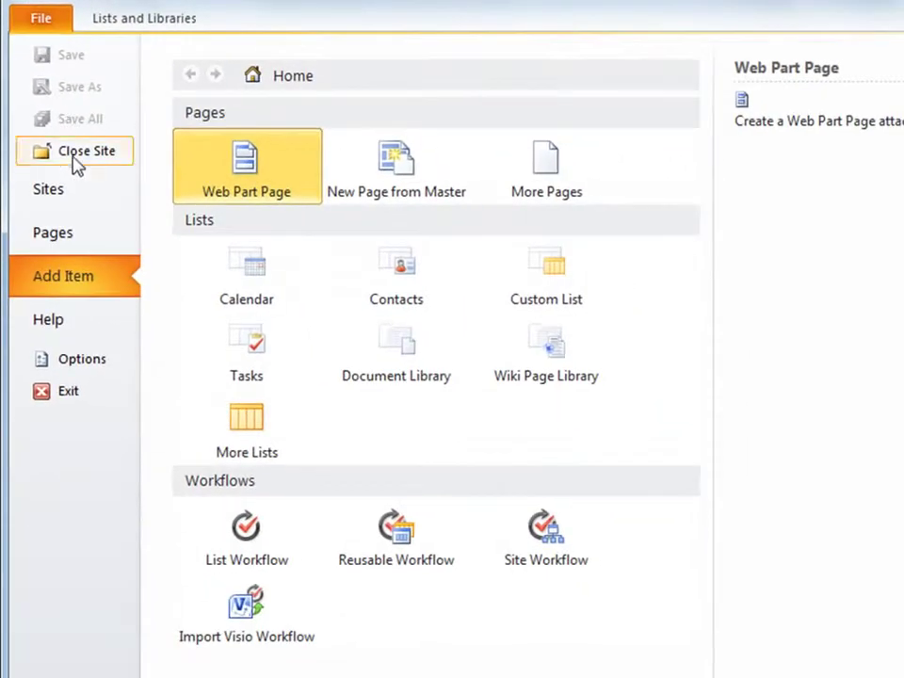
pyautogui.click(88, 231)
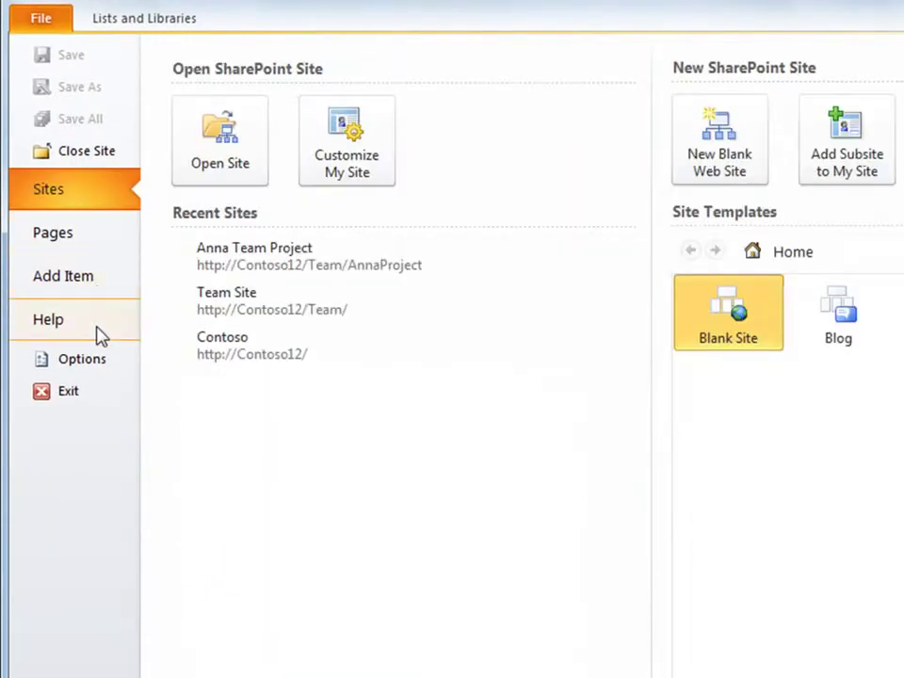
pyautogui.click(98, 331)
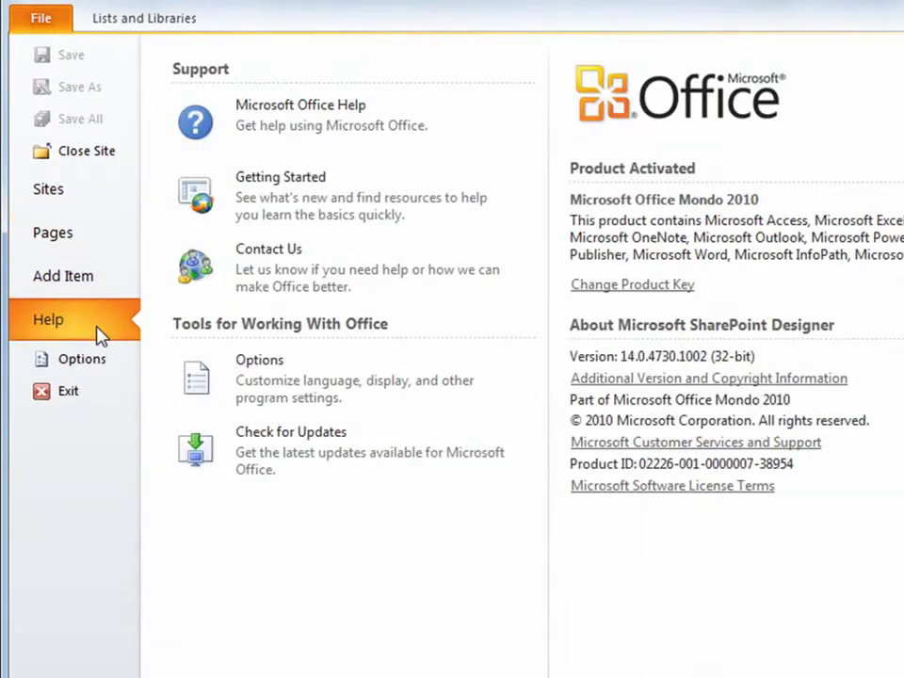
pyautogui.click(57, 26)
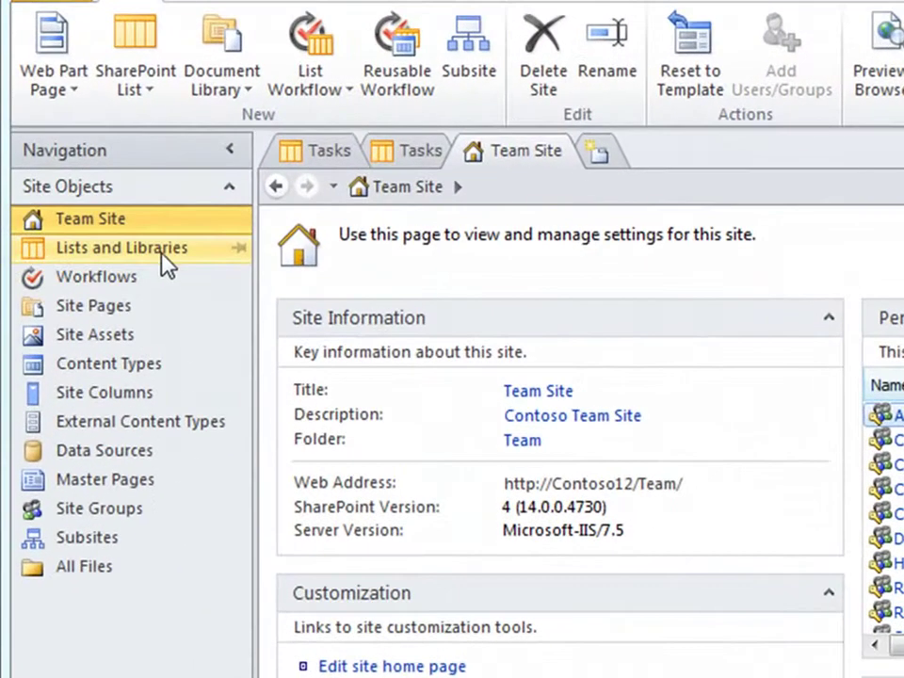
# Step: Create a custom list named Equipment with the description "Equipment list" on the team site
pyautogui.click(147, 242)
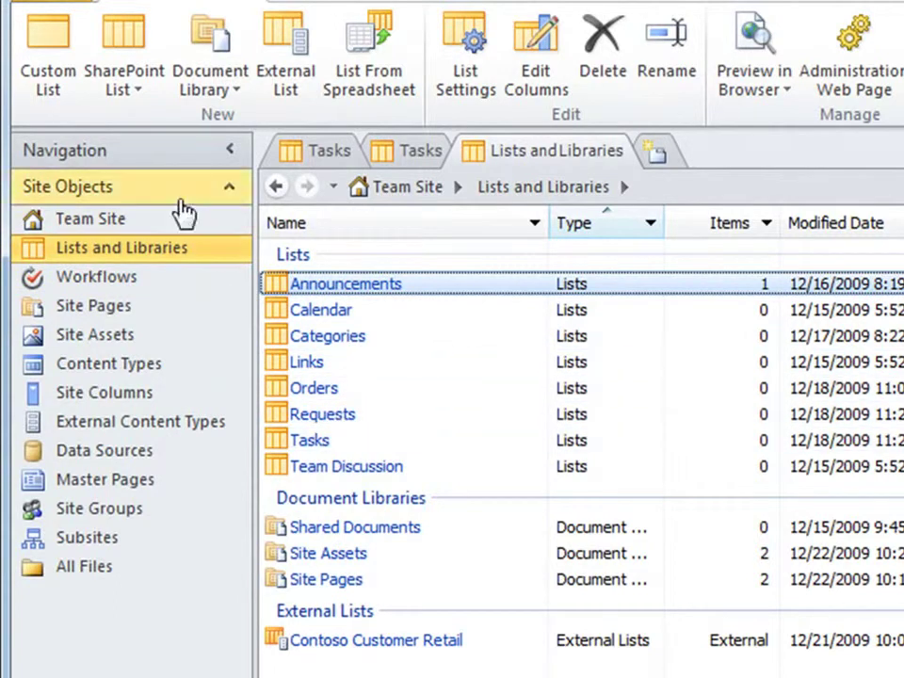
pyautogui.click(129, 98)
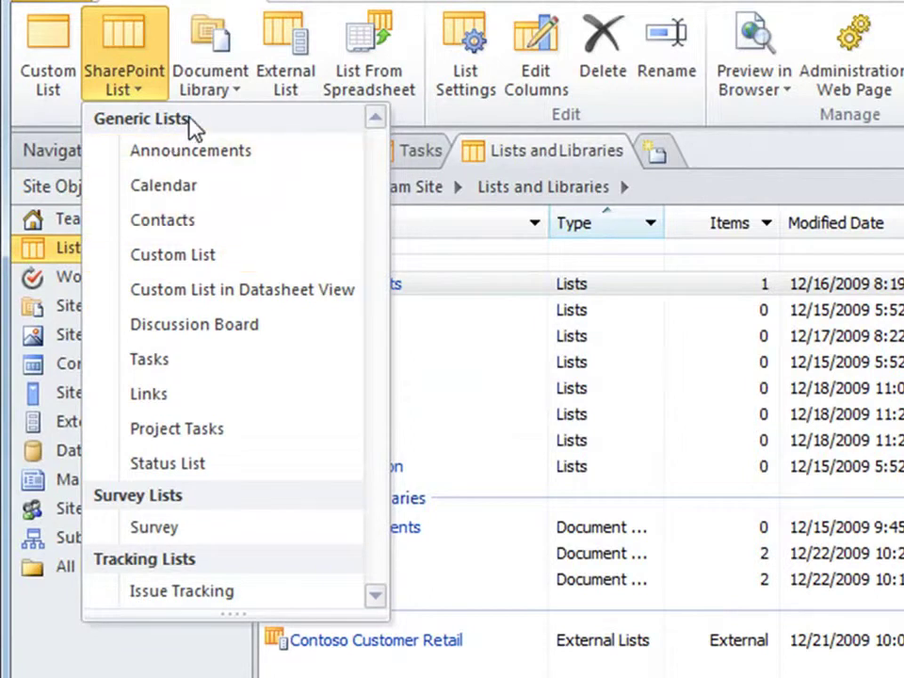
pyautogui.click(211, 98)
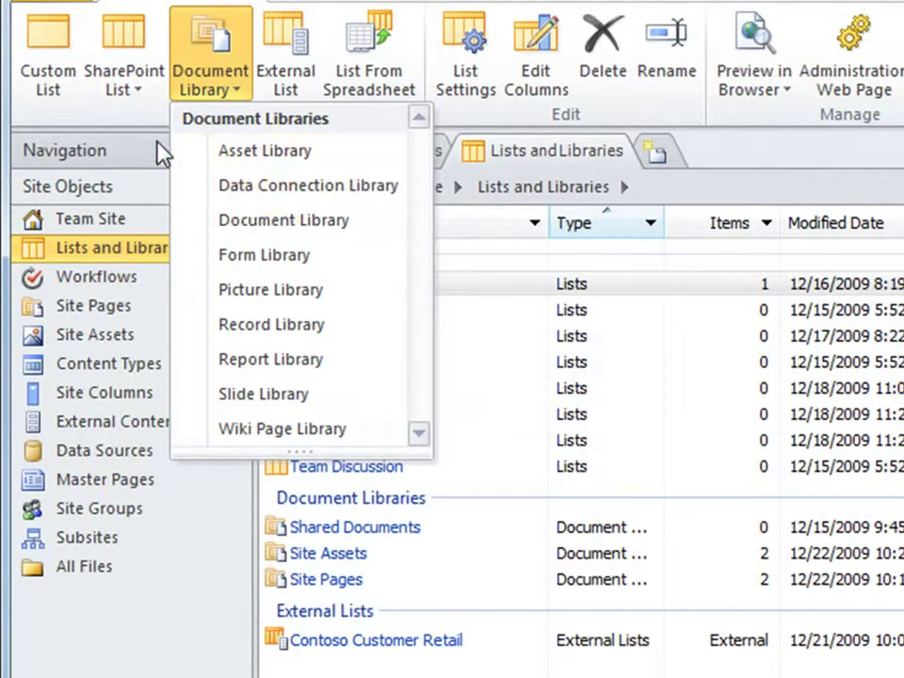
pyautogui.click(42, 56)
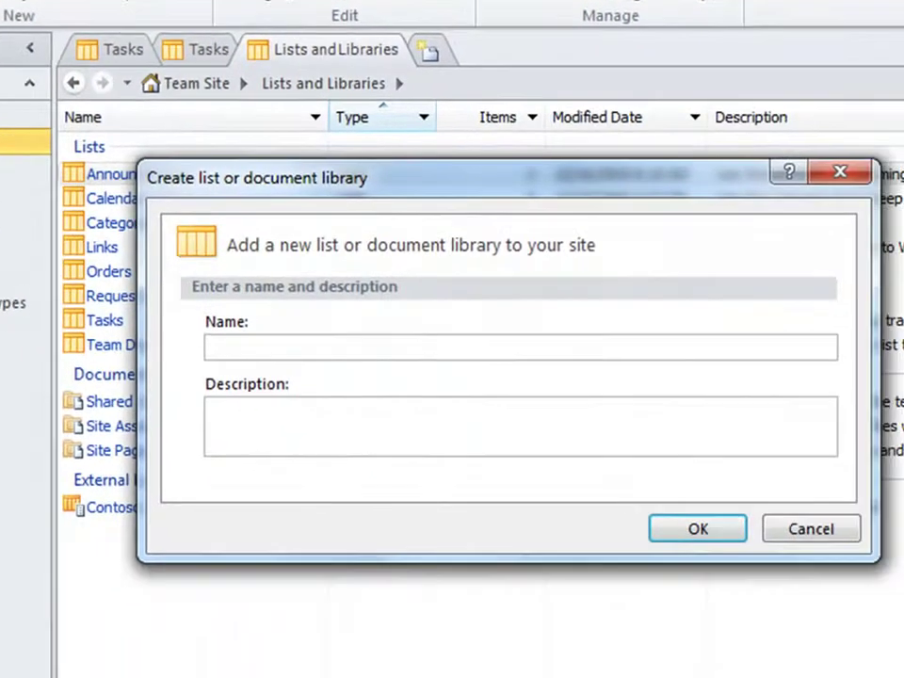
pyautogui.write('Equipme')
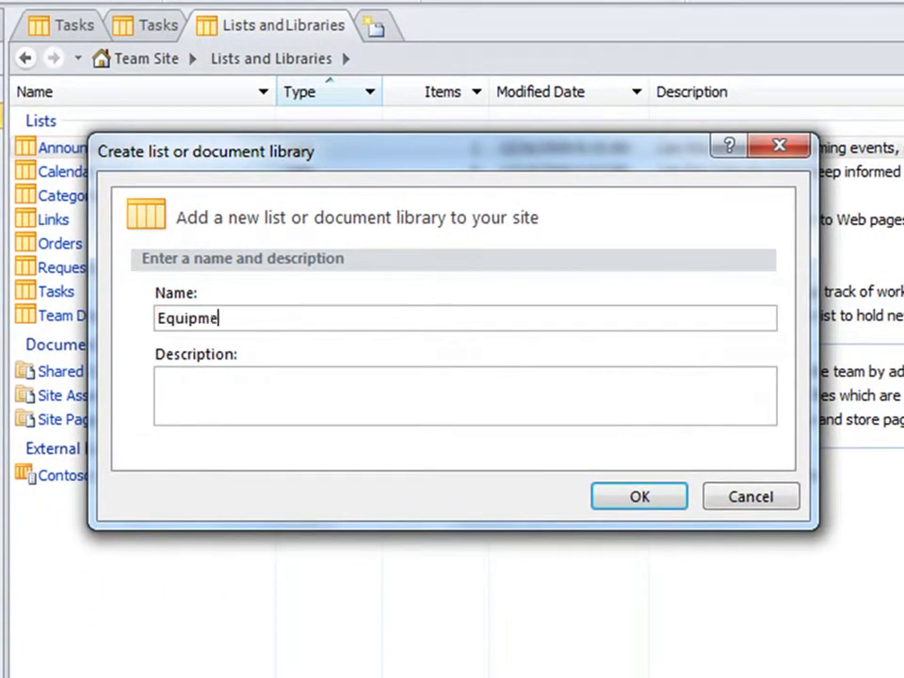
pyautogui.write('nEquipment list')
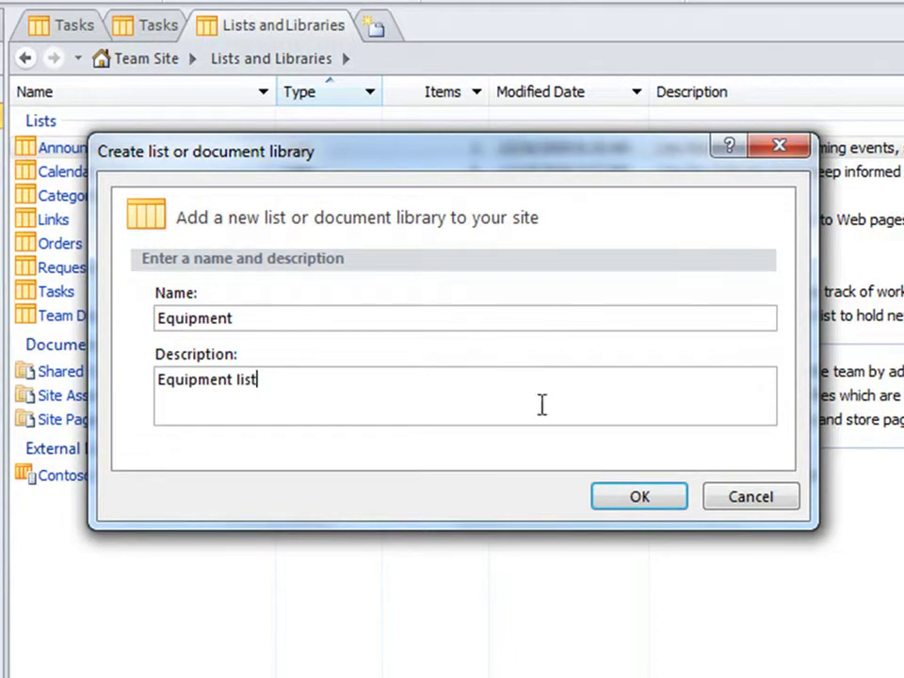
pyautogui.click(622, 500)
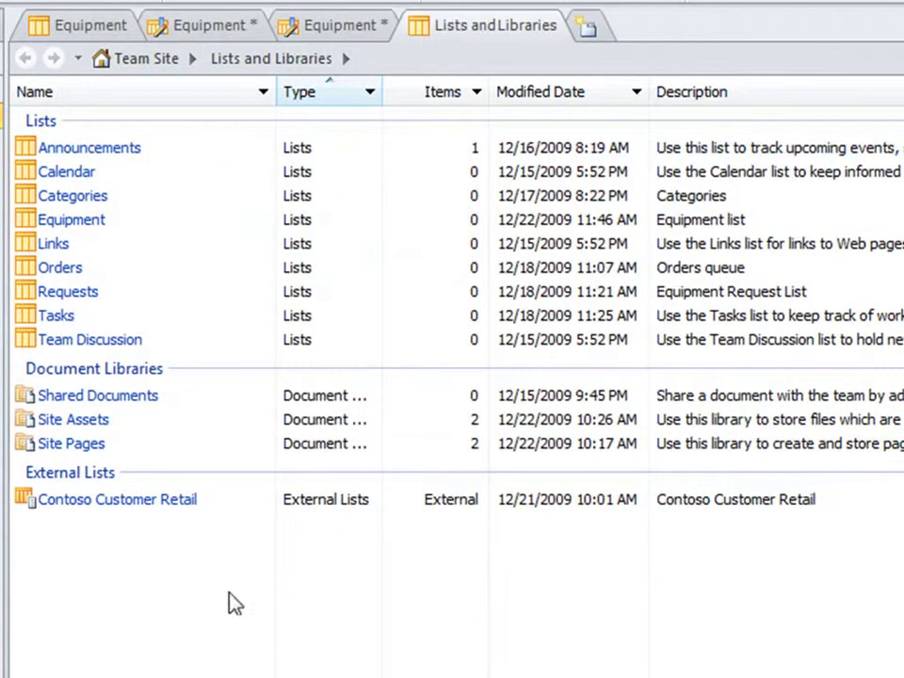
# Step: Add a Choice column to the Equipment list with the description "Equipment ordered" and the choices Yes and No
pyautogui.click(79, 222)
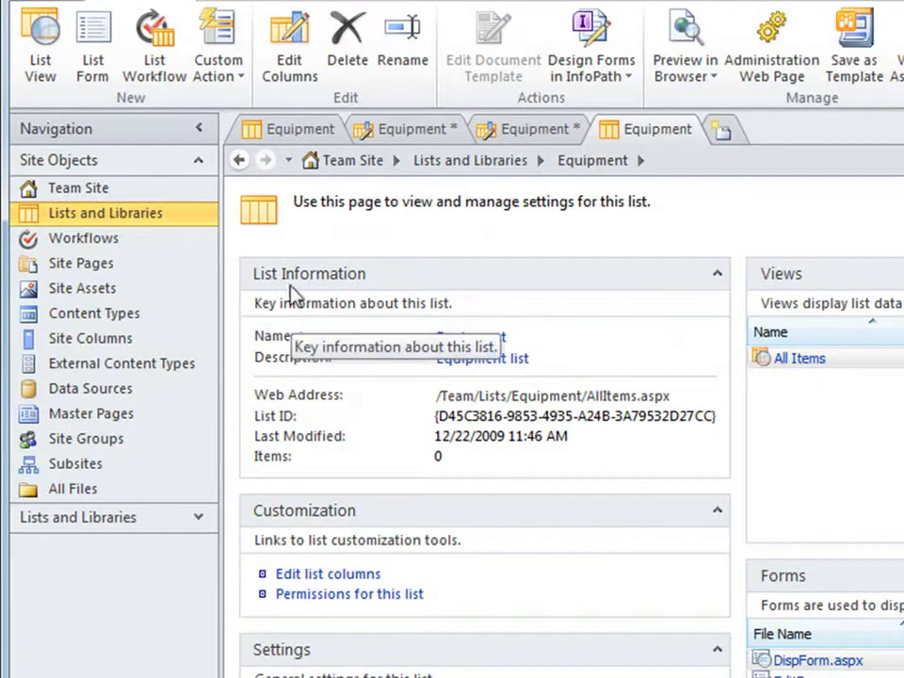
pyautogui.click(291, 81)
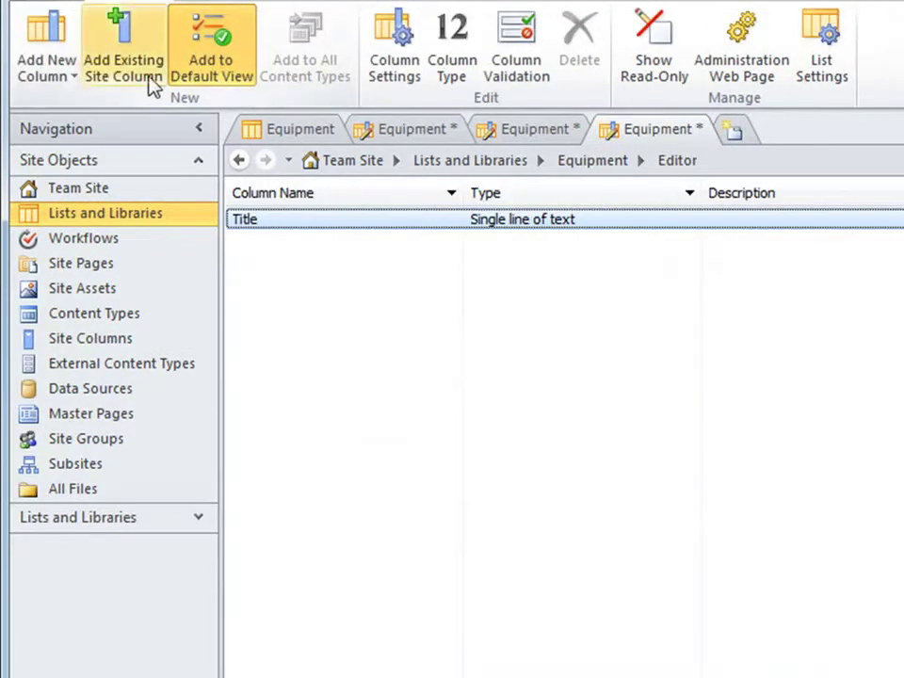
pyautogui.click(45, 79)
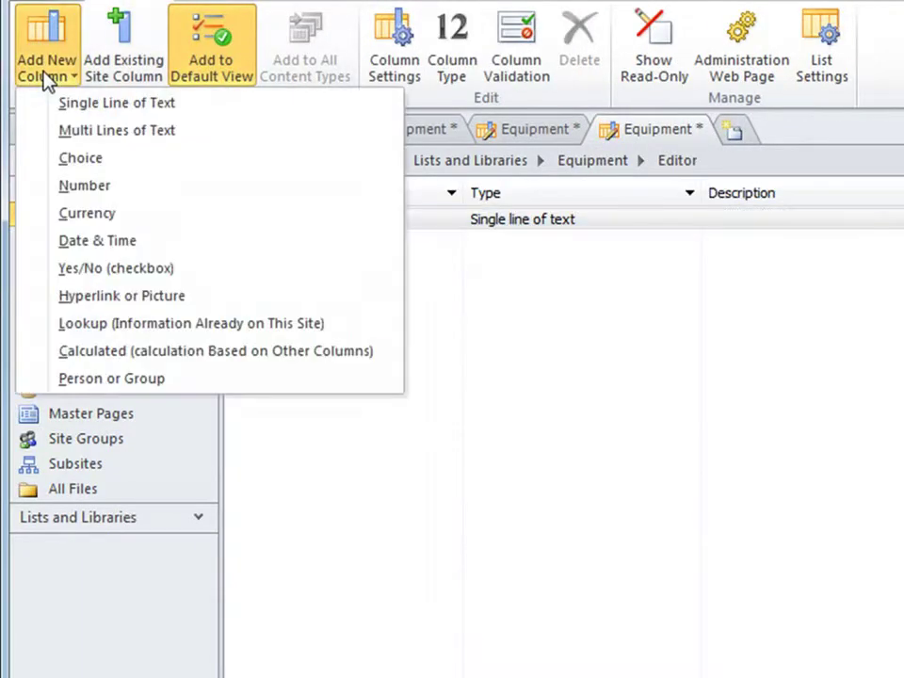
pyautogui.click(80, 159)
pyautogui.write('Equipment ordered')
pyautogui.press('Tab')
pyautogui.write('Yes')
pyautogui.press('Return')
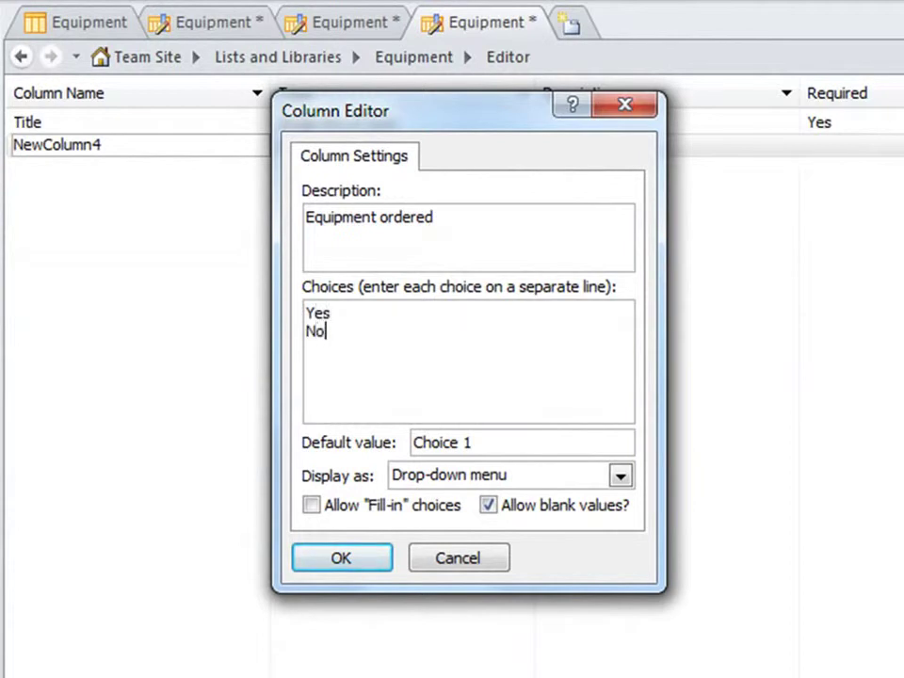
pyautogui.write('No')
# Step: Set the new choice column's default value to No, disallow blank values and apply the column settings
pyautogui.press('Tab')
pyautogui.write('No')
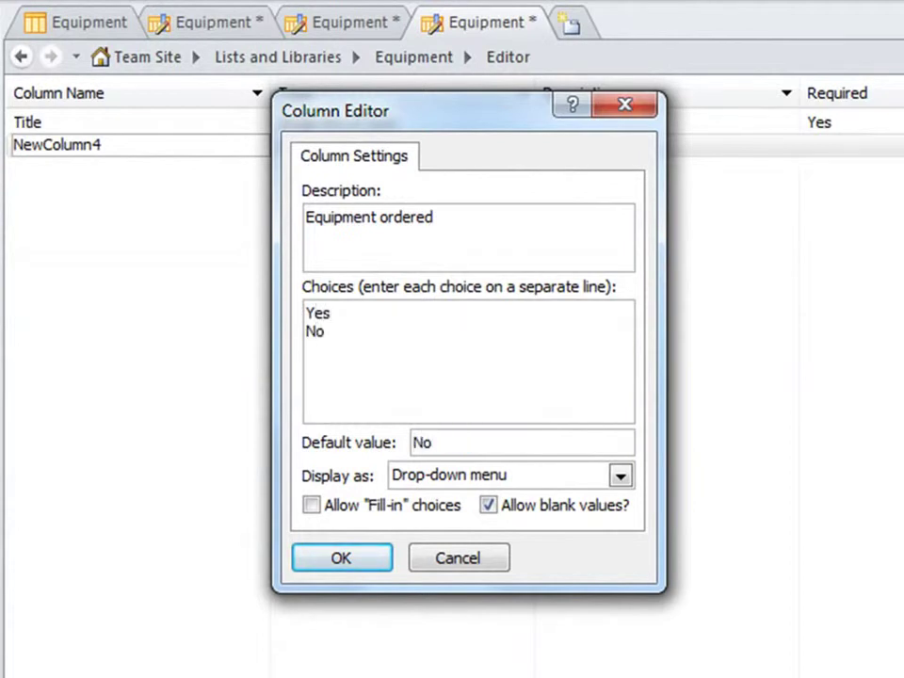
pyautogui.press('Tab')
pyautogui.press('Tab')
pyautogui.press('Tab')
pyautogui.press('space')
pyautogui.click(368, 565)
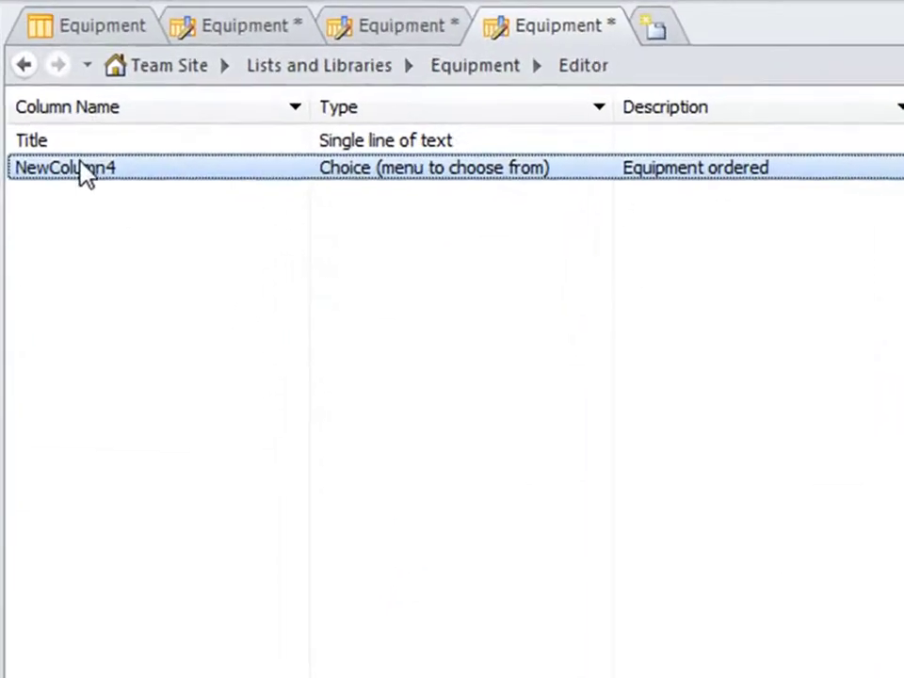
# Step: Rename the new choice column as Status
pyautogui.click(75, 147)
pyautogui.write('Status')
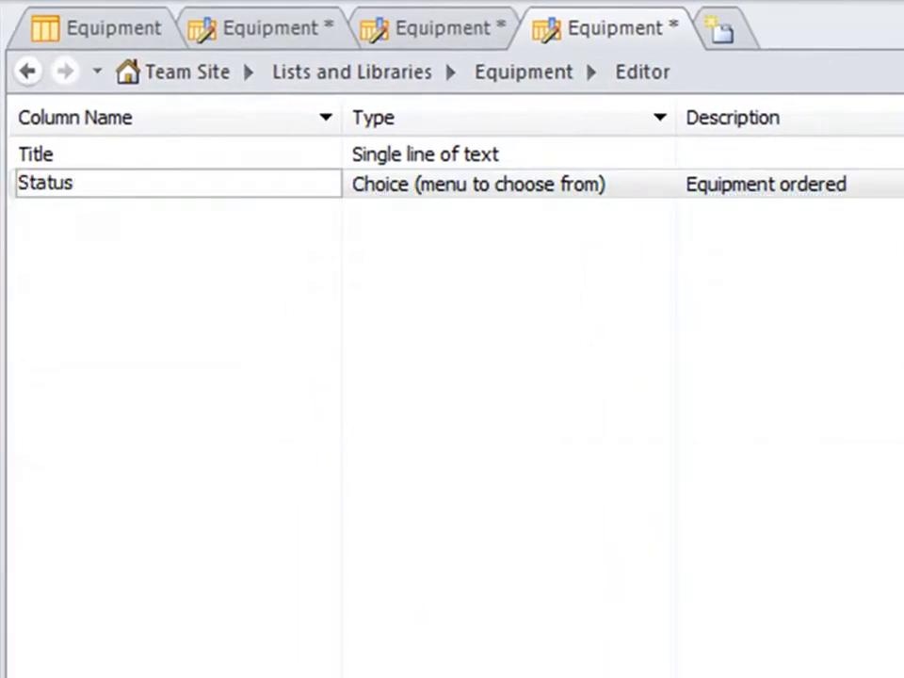
pyautogui.press('Return')
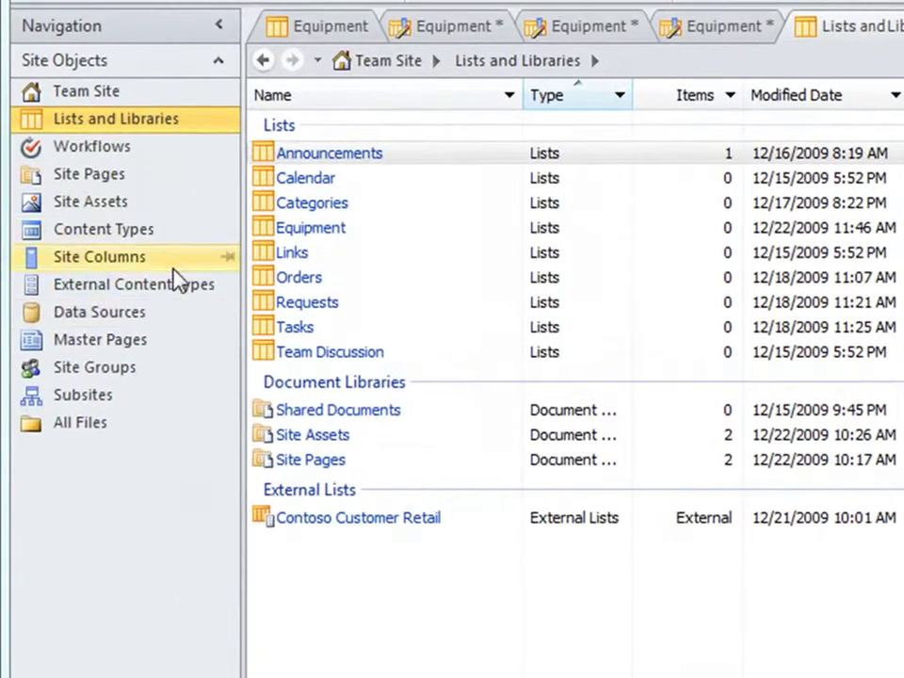
pyautogui.click(157, 314)
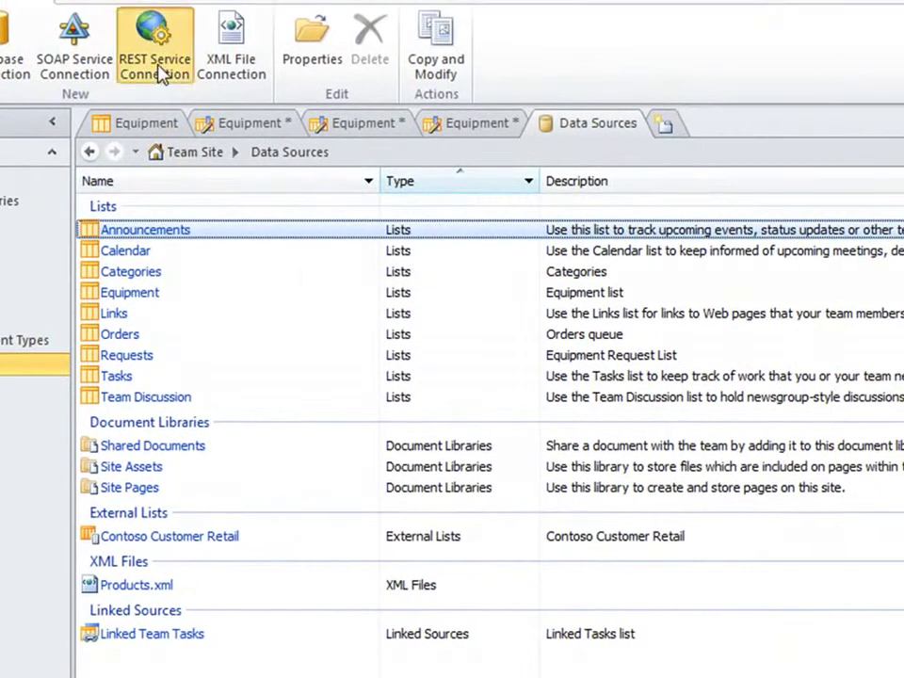
pyautogui.click(158, 76)
pyautogui.press('Tab')
pyautogui.press('Tab')
pyautogui.write('htt')
pyautogui.write('p://')
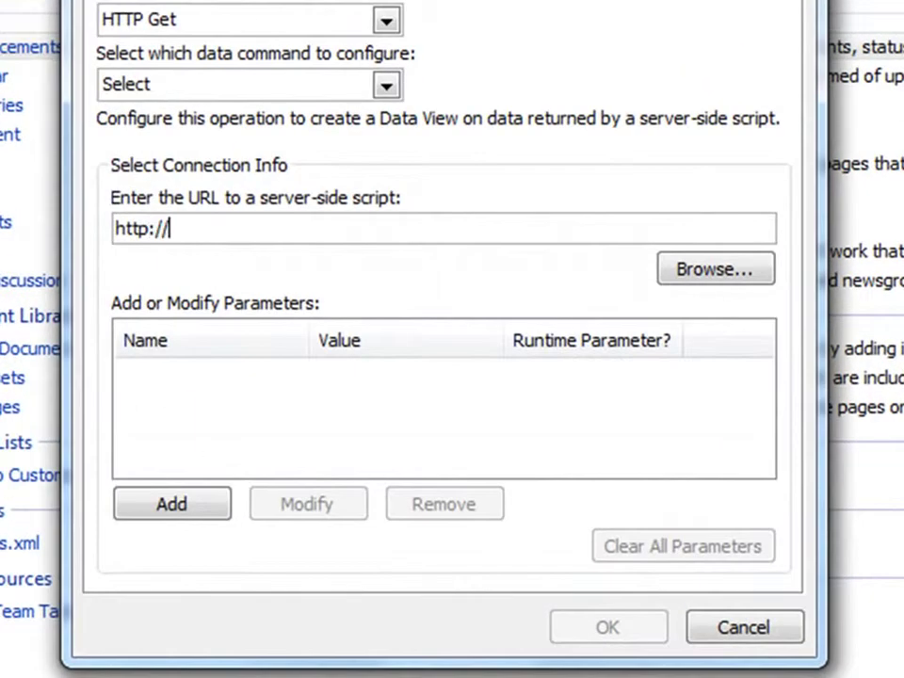
pyautogui.write('weather.msn.c')
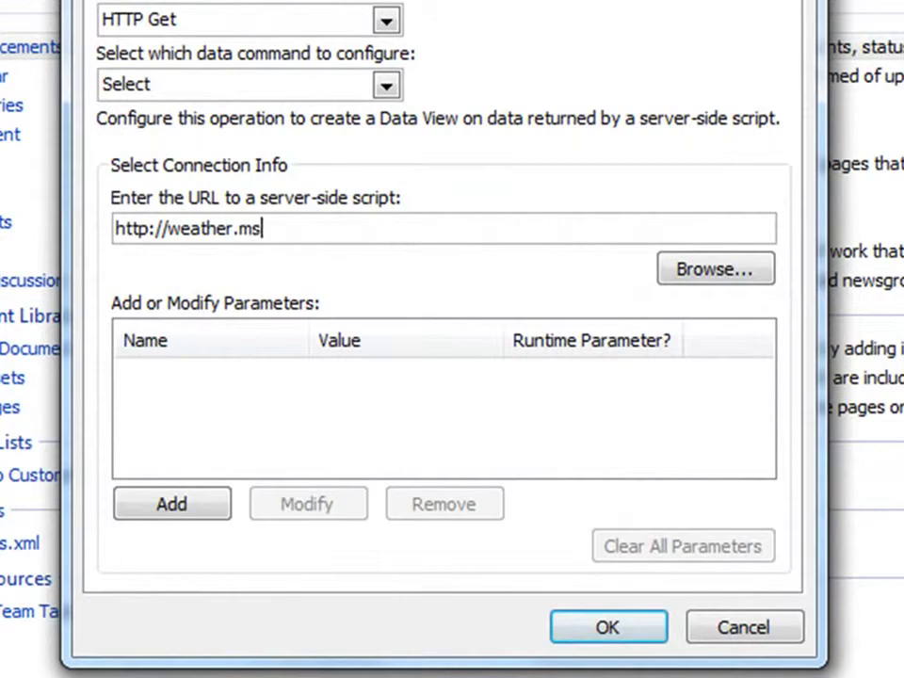
pyautogui.write('om')
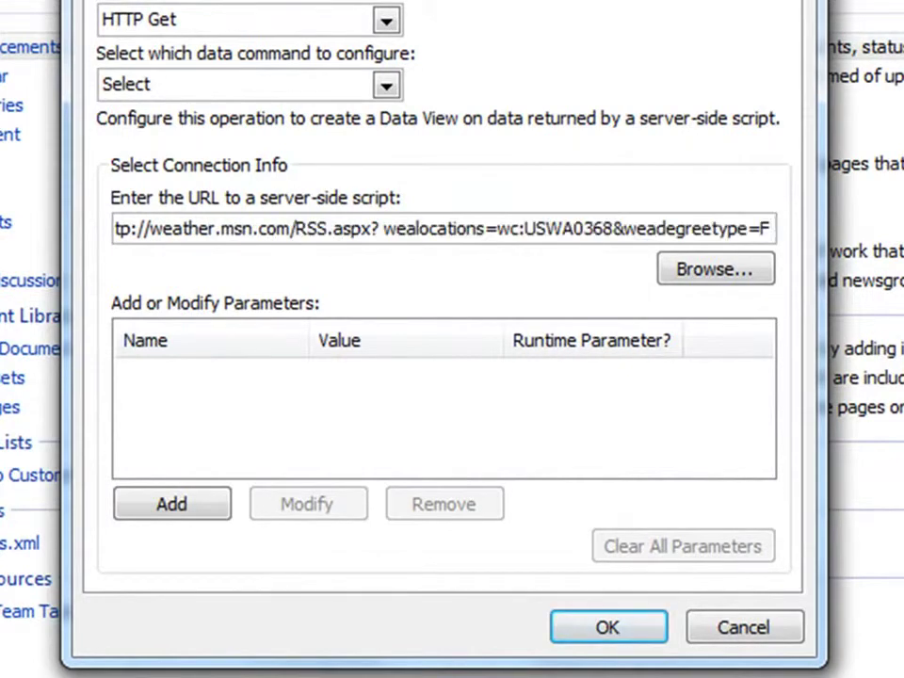
pyautogui.click(588, 638)
pyautogui.click(589, 629)
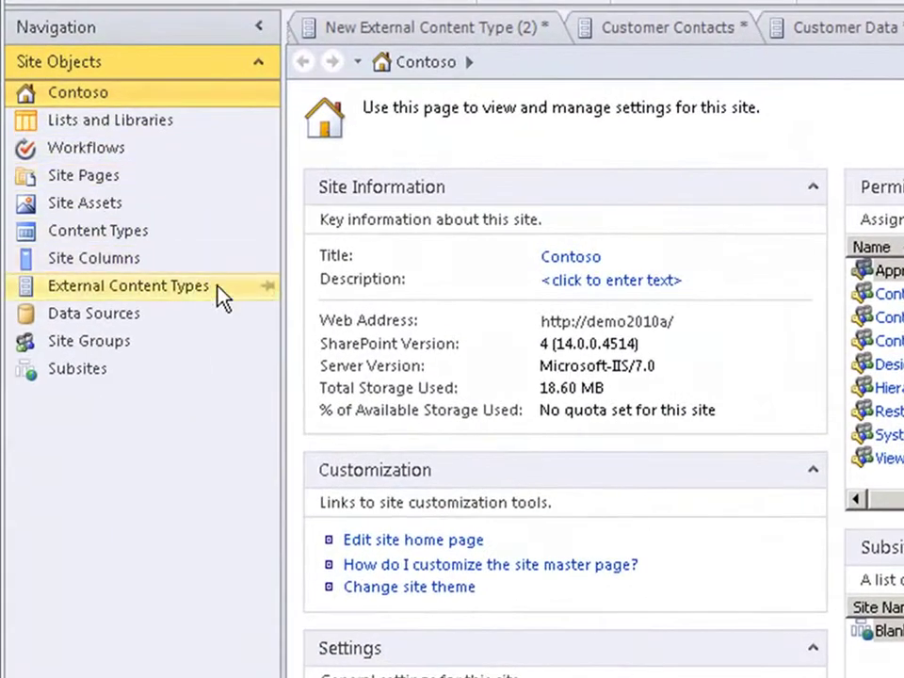
# Step: Create an external content type on the Contoso site named CustomerSPC with the Office item type Contact
pyautogui.click(180, 285)
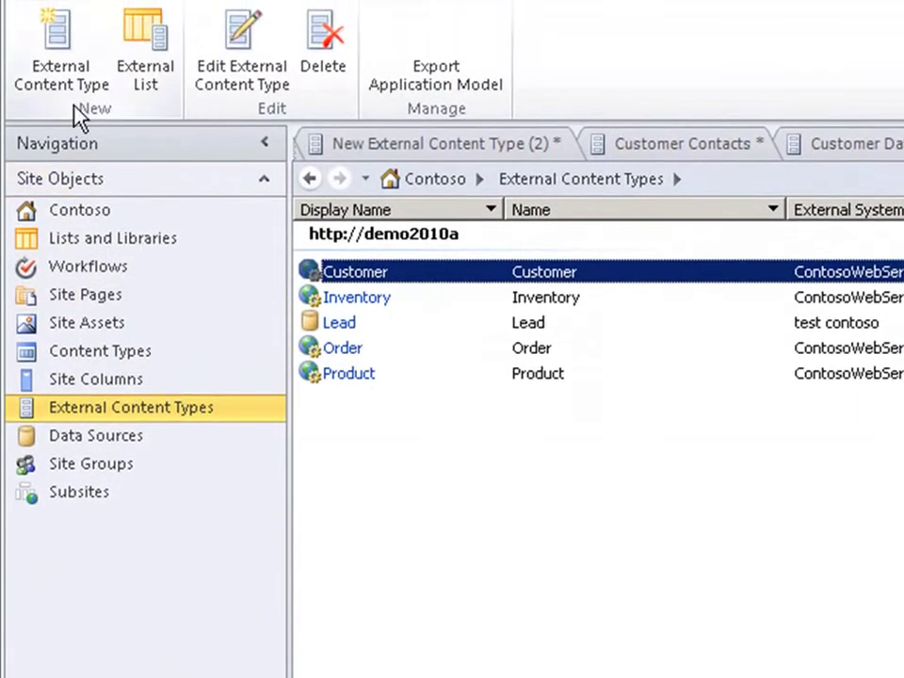
pyautogui.click(77, 93)
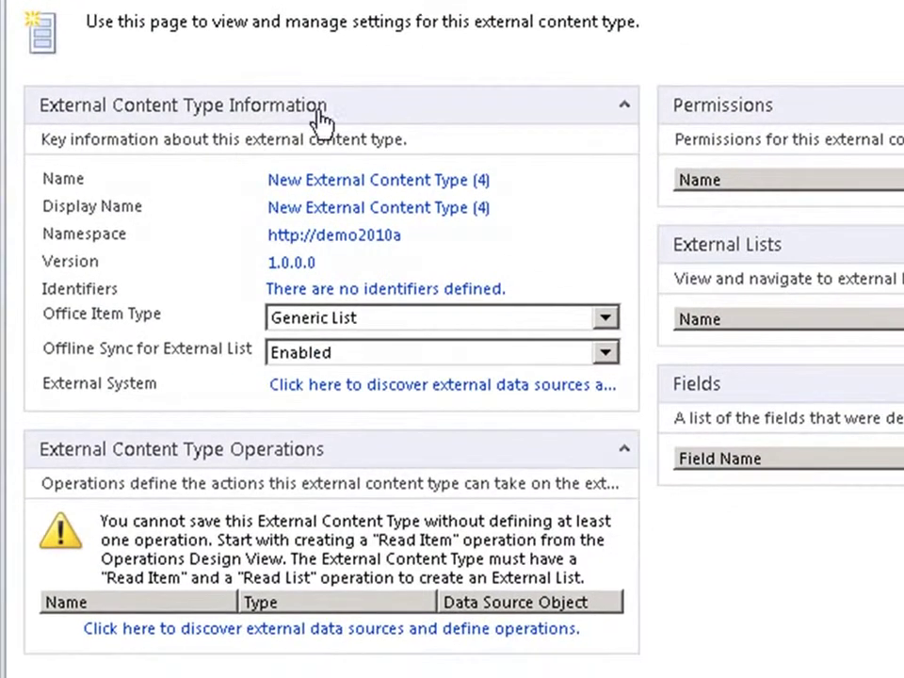
pyautogui.click(470, 185)
pyautogui.write('CustomerSPC')
pyautogui.press('Tab')
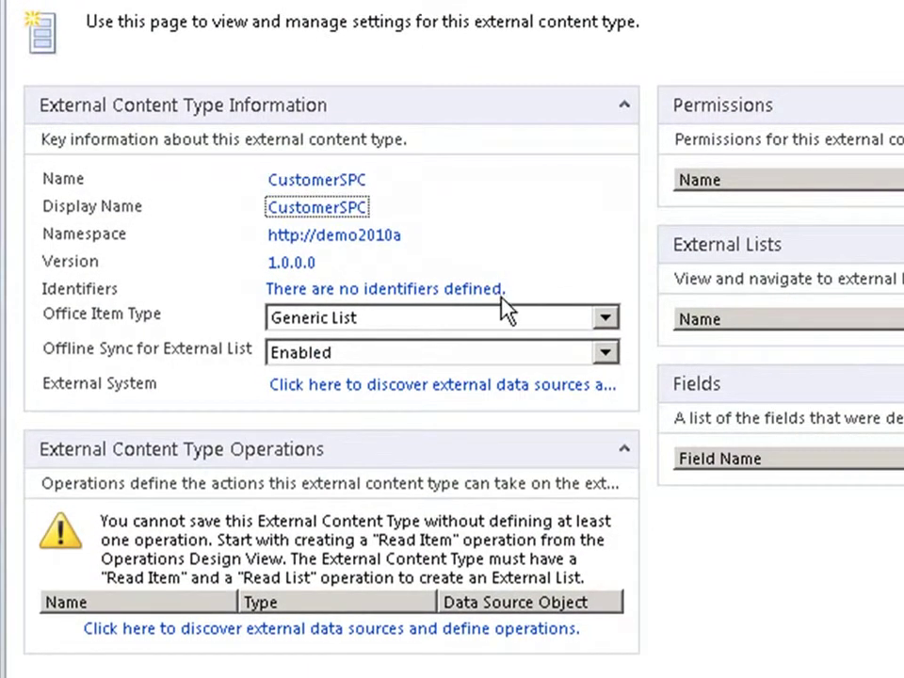
pyautogui.click(497, 317)
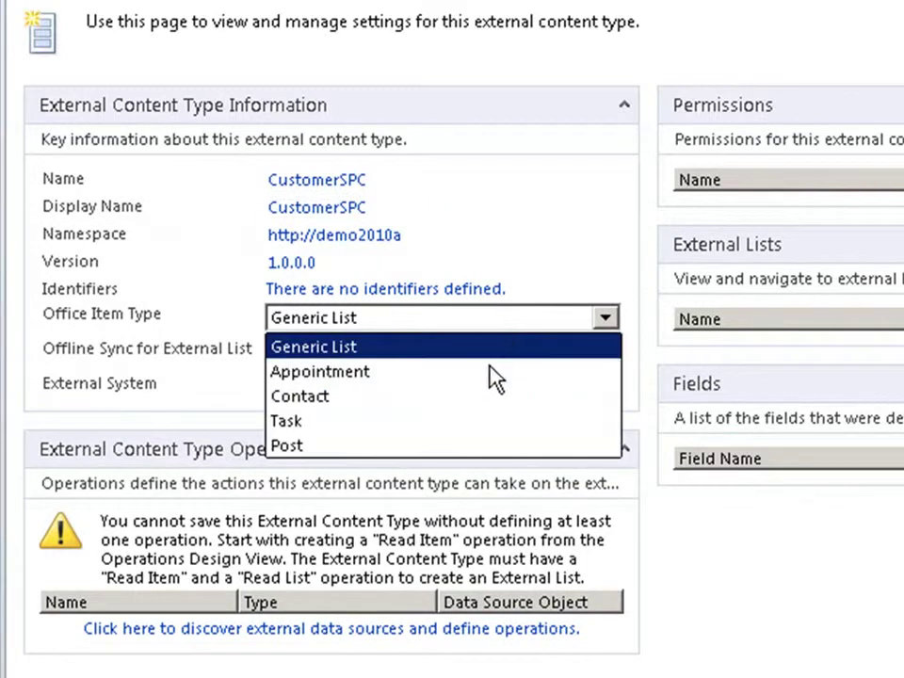
pyautogui.click(384, 411)
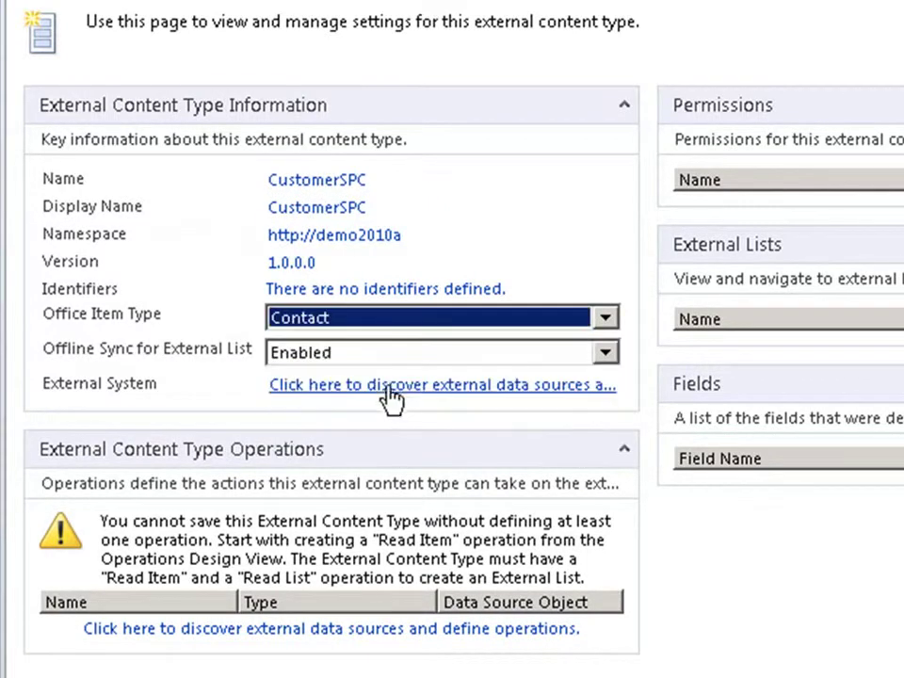
# Step: Add a SQL Server connection for CustomerSPC with database server Contoso and database name Contoso, using the user's identity
pyautogui.click(390, 386)
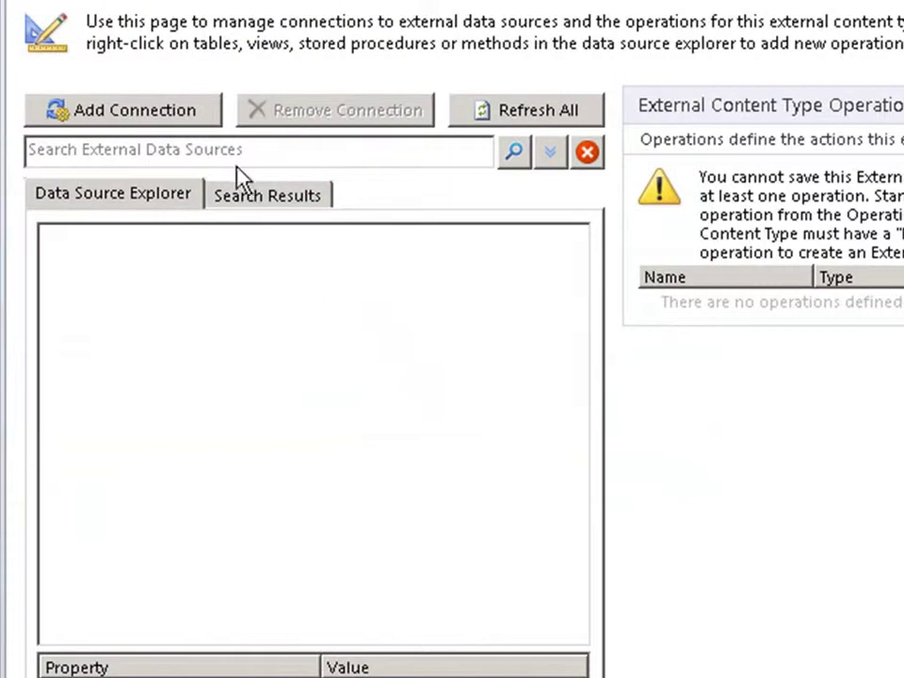
pyautogui.click(200, 117)
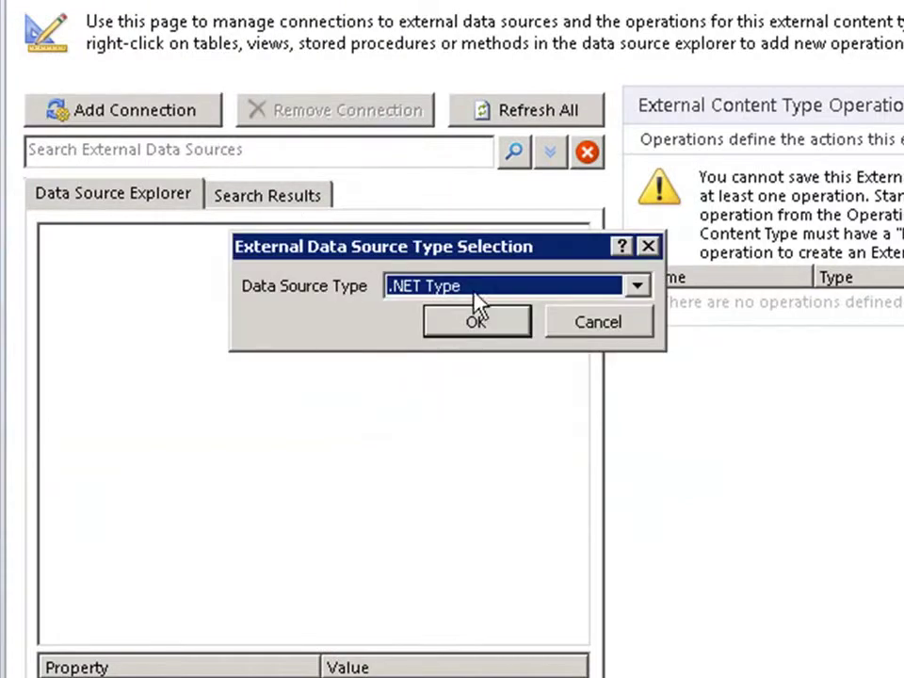
pyautogui.click(506, 298)
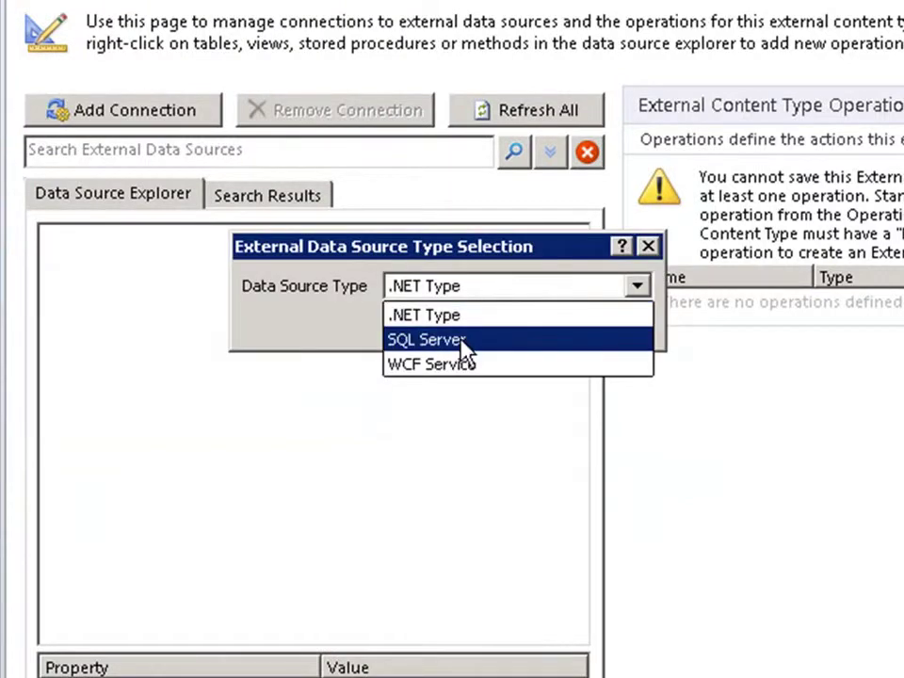
pyautogui.click(465, 340)
pyautogui.click(495, 314)
pyautogui.write('Contos')
pyautogui.write('Contoso')
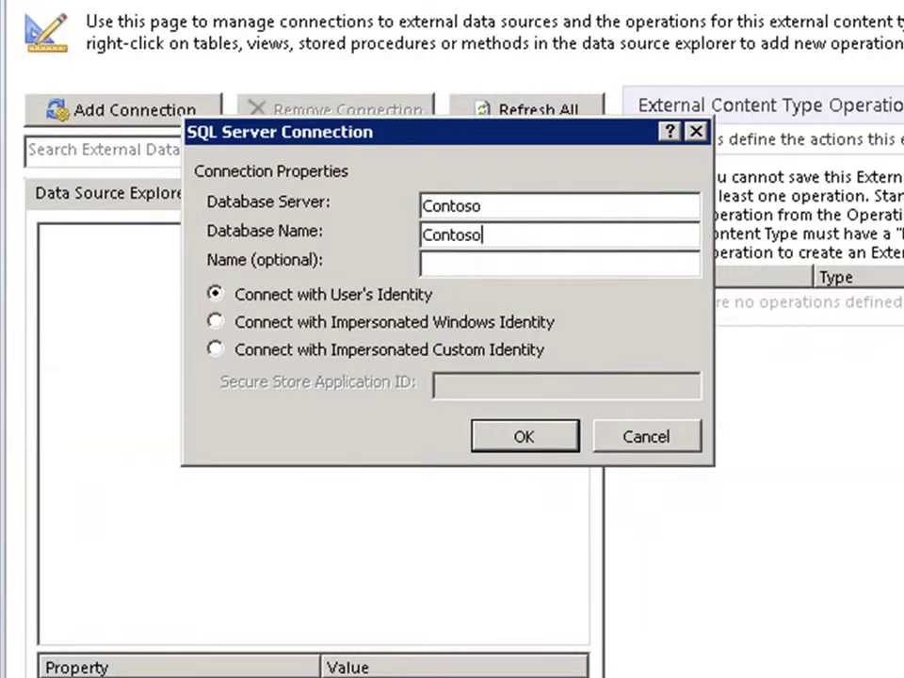
pyautogui.click(561, 449)
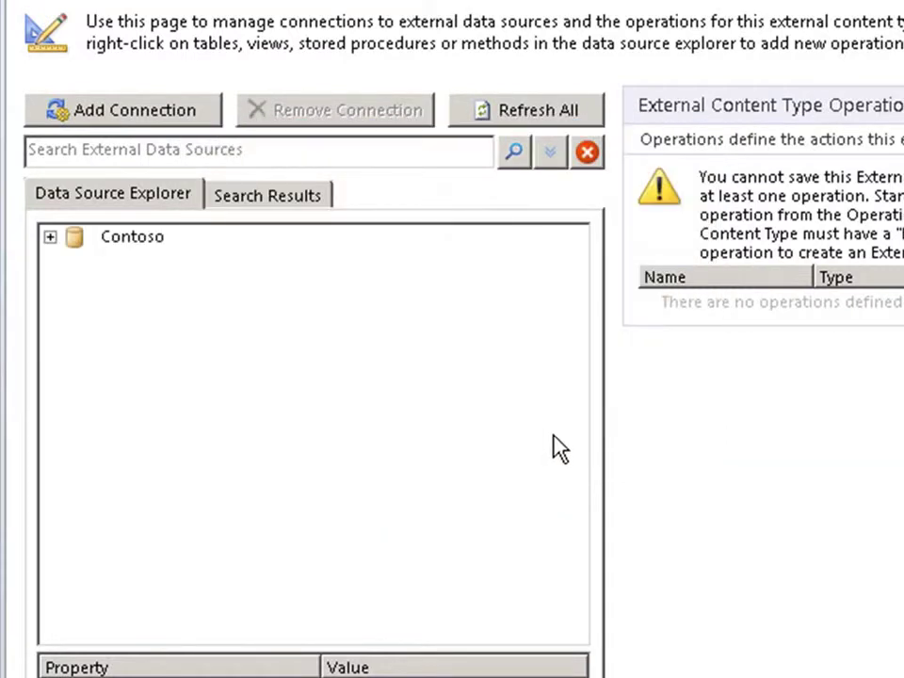
# Step: Start creating all operations from the Contoso database's DimCustomer table and proceed to the parameters configuration
pyautogui.click(50, 238)
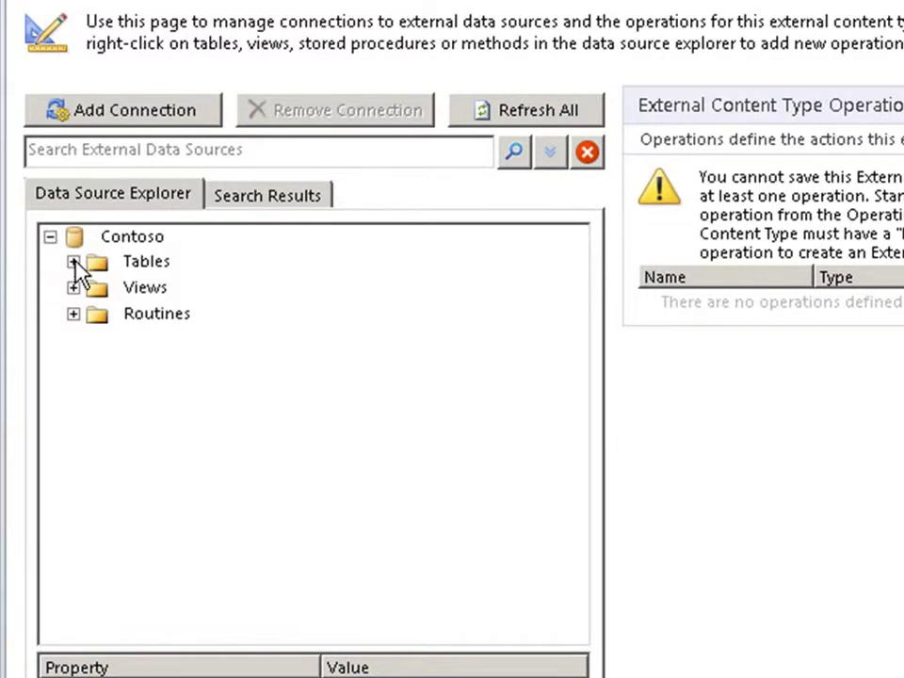
pyautogui.click(74, 263)
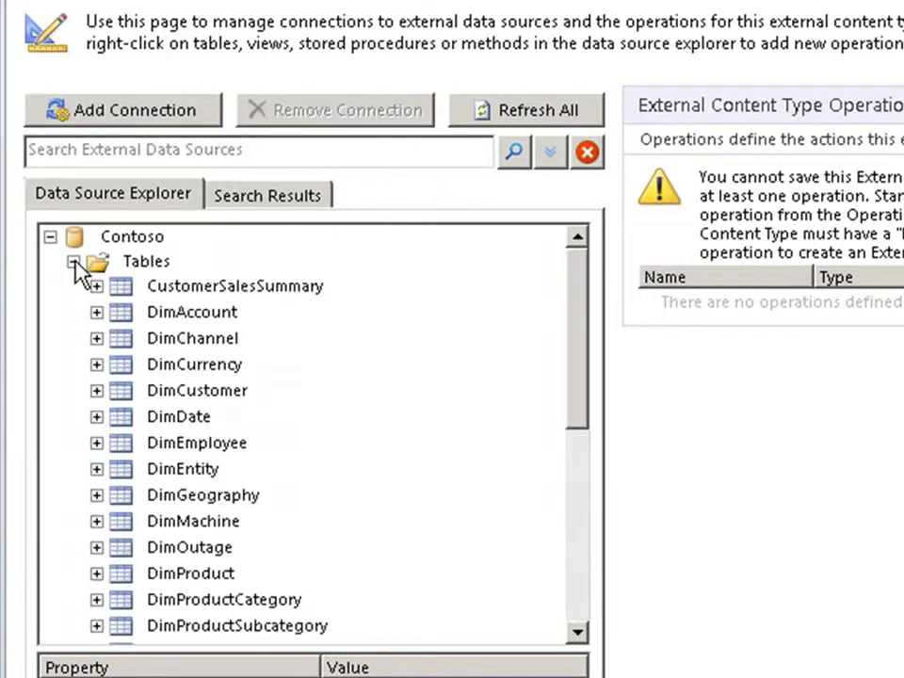
pyautogui.rightClick(201, 395)
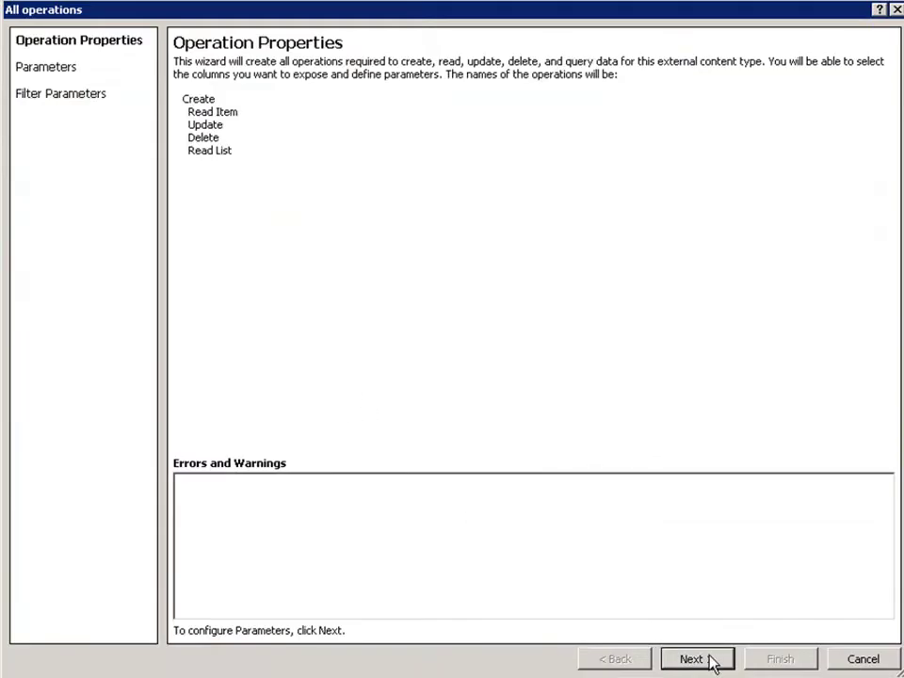
pyautogui.click(696, 659)
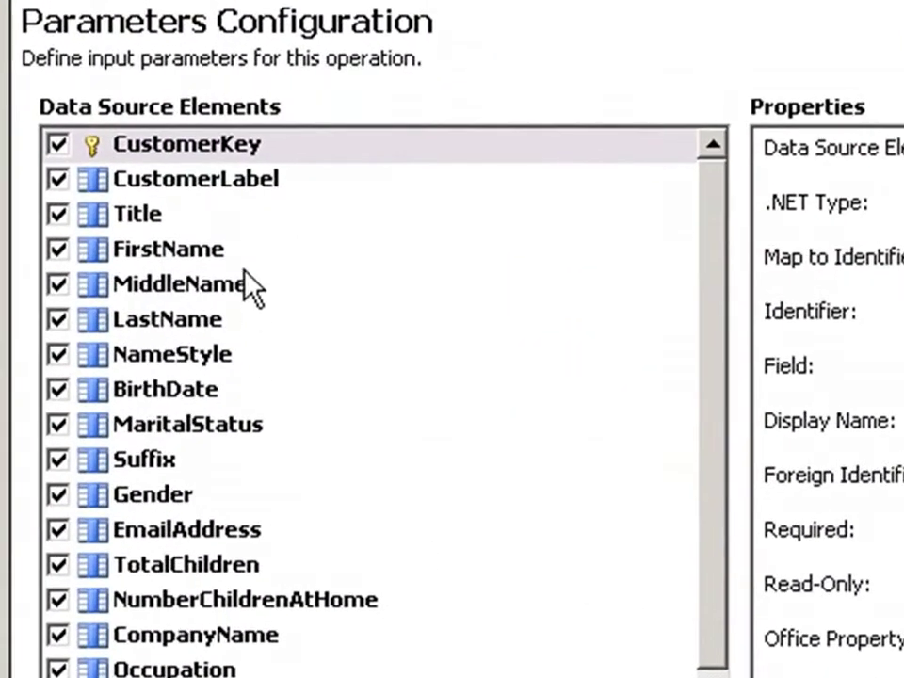
# Step: Map the customer fields to Office contact properties, including AddressLine1 to Business Address, and finish creating the operations
pyautogui.click(220, 255)
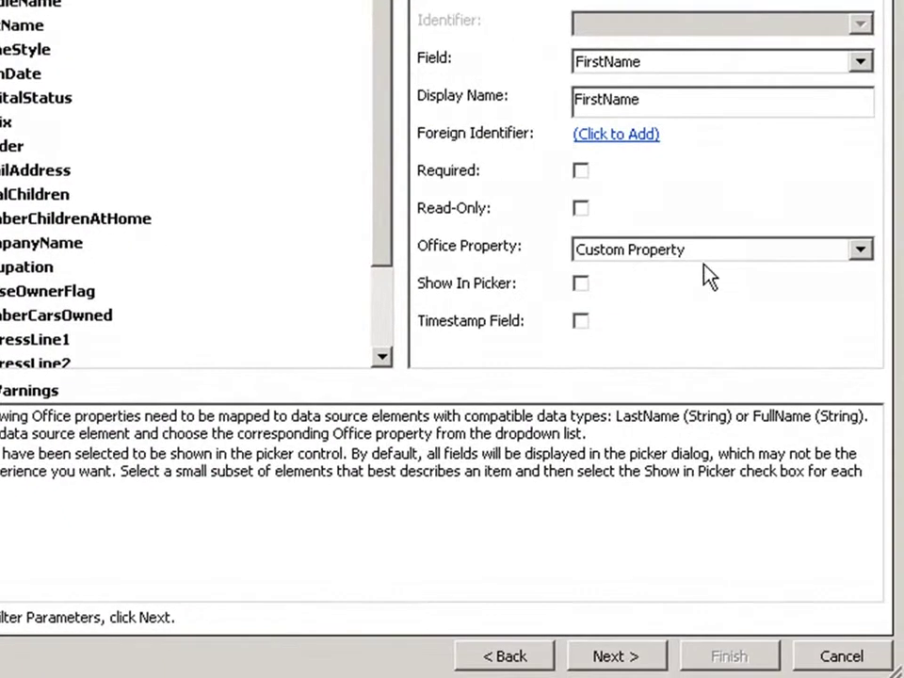
pyautogui.click(722, 251)
pyautogui.scroll(-3, 735, 595)
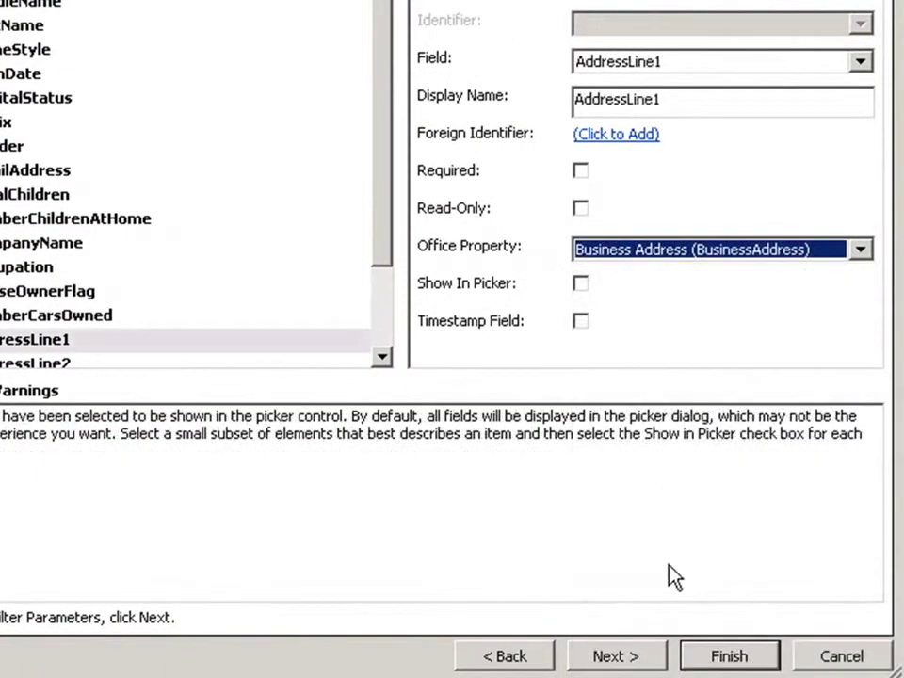
pyautogui.click(725, 655)
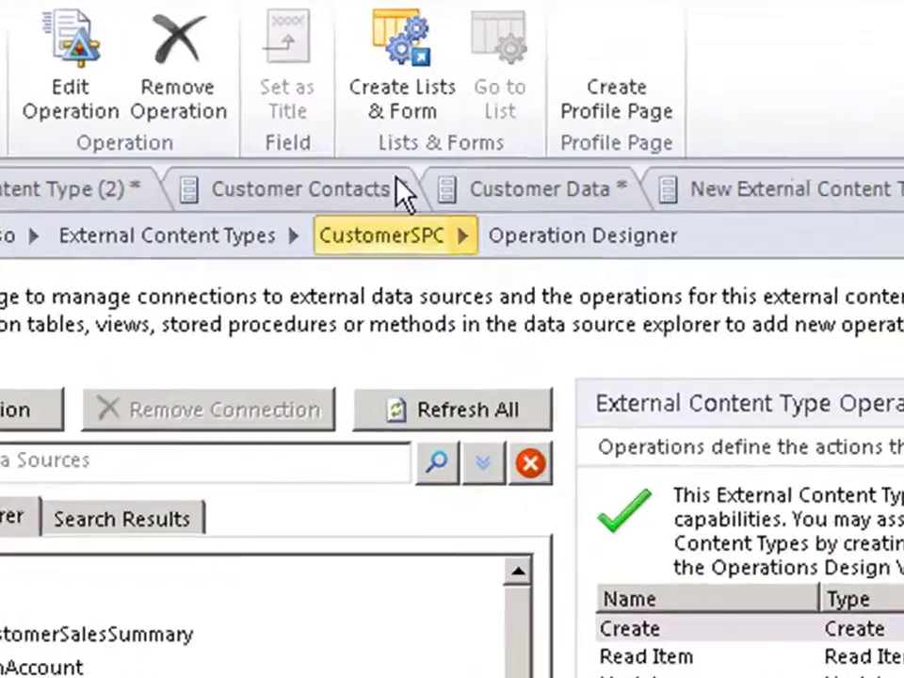
# Step: Create a new external list named Customer SPC from the content type, including an InfoPath form
pyautogui.click(378, 62)
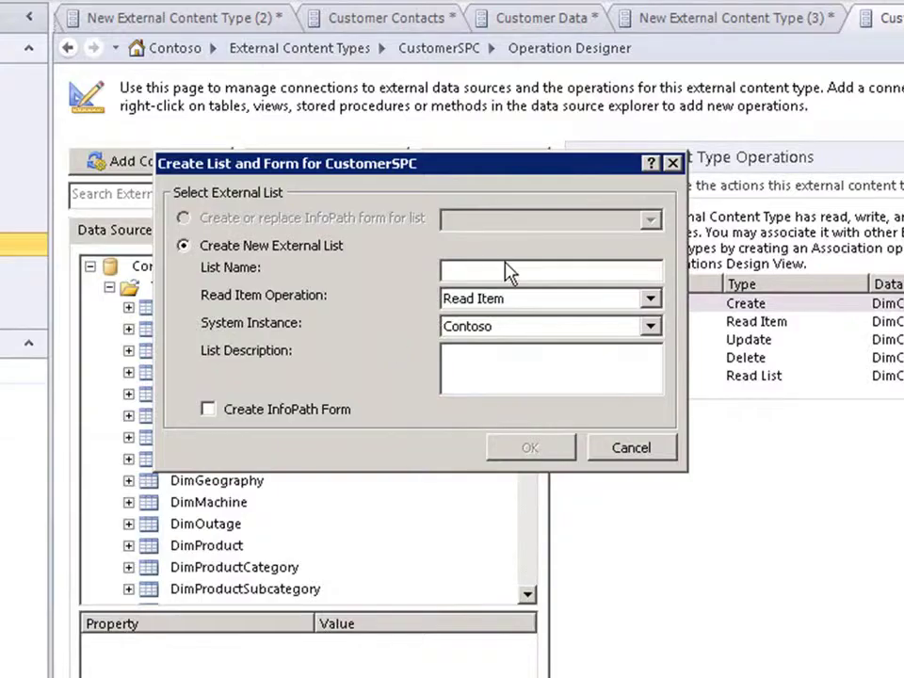
pyautogui.write('Customer SPC')
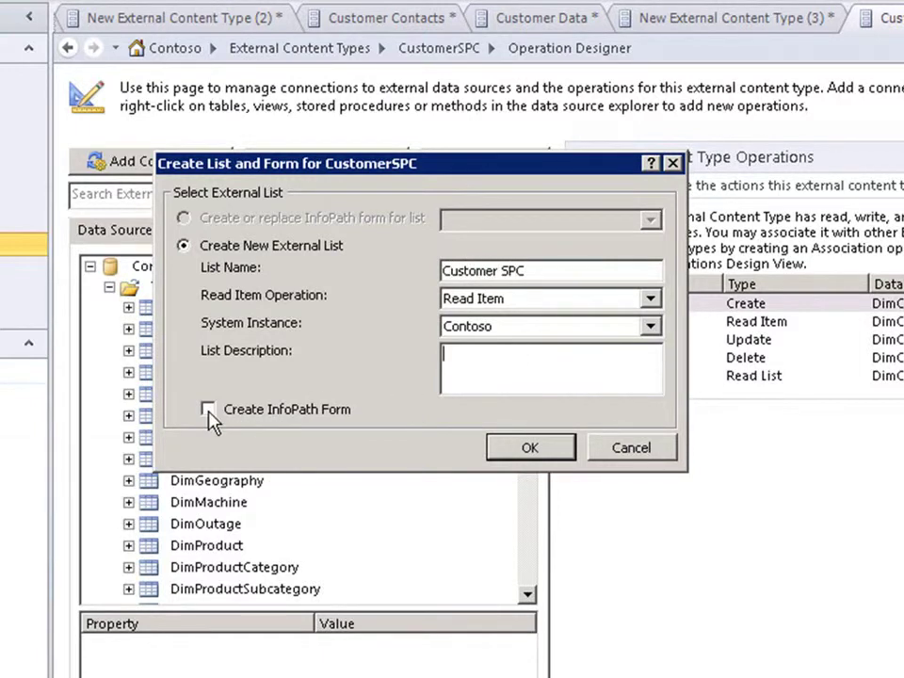
pyautogui.click(209, 411)
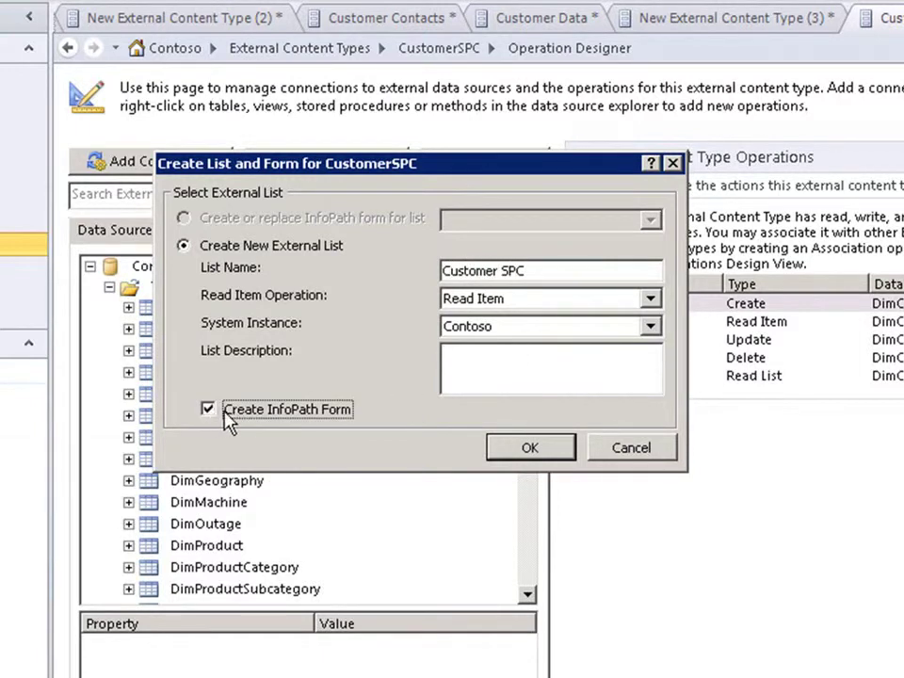
pyautogui.click(520, 449)
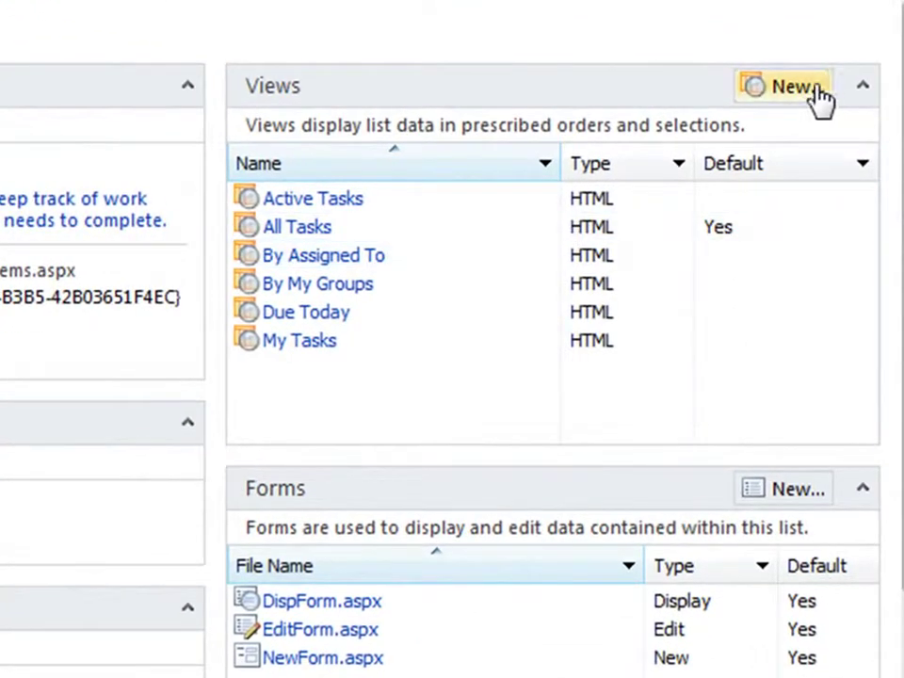
# Step: Add a view named My View to the Tasks list and make it the default view
pyautogui.click(822, 97)
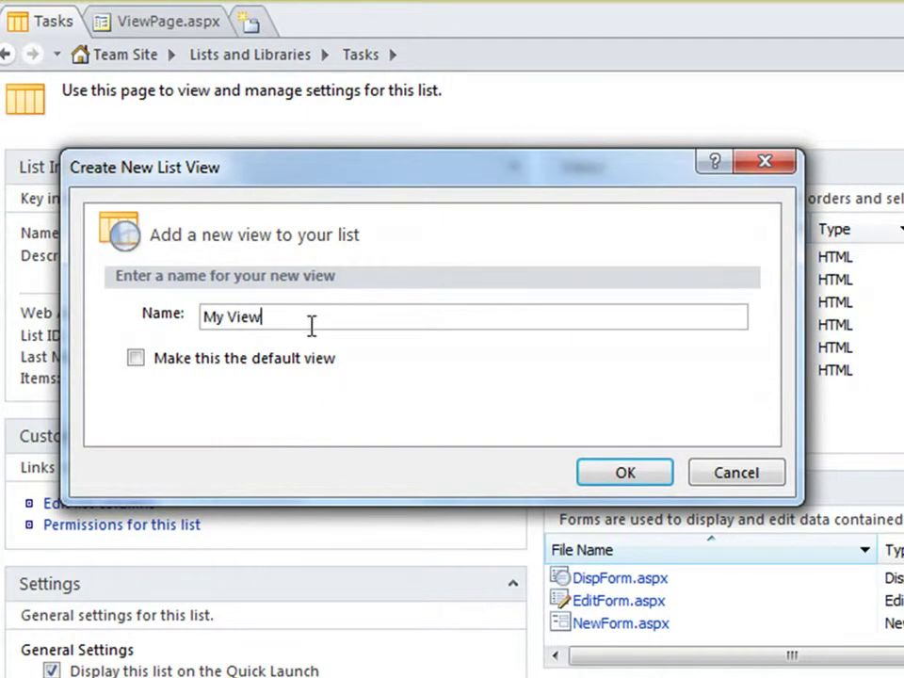
pyautogui.click(647, 477)
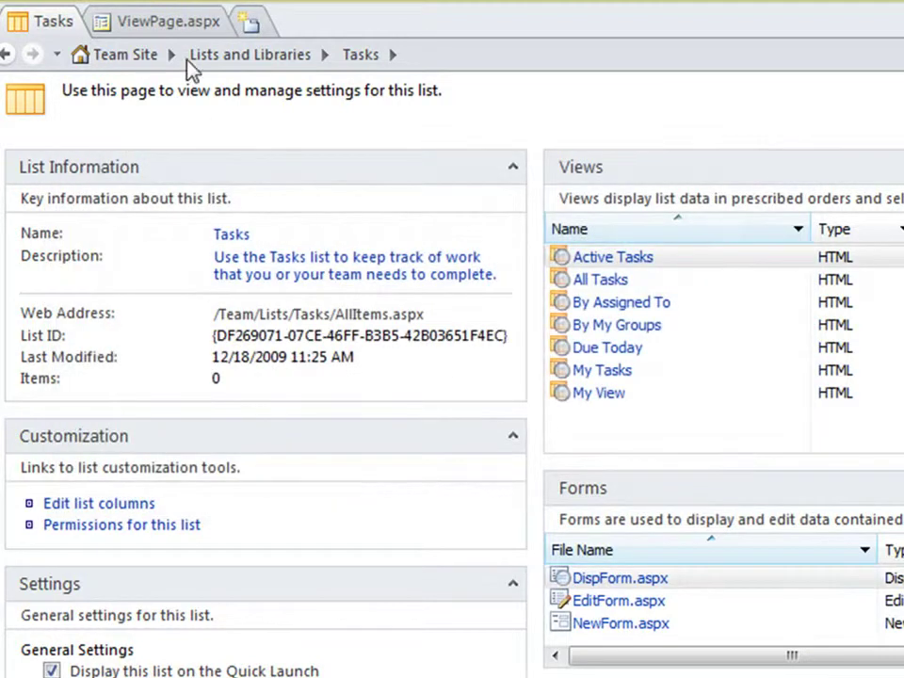
# Step: Insert a data view of the Tasks list into the body of ViewPage.aspx
pyautogui.click(155, 24)
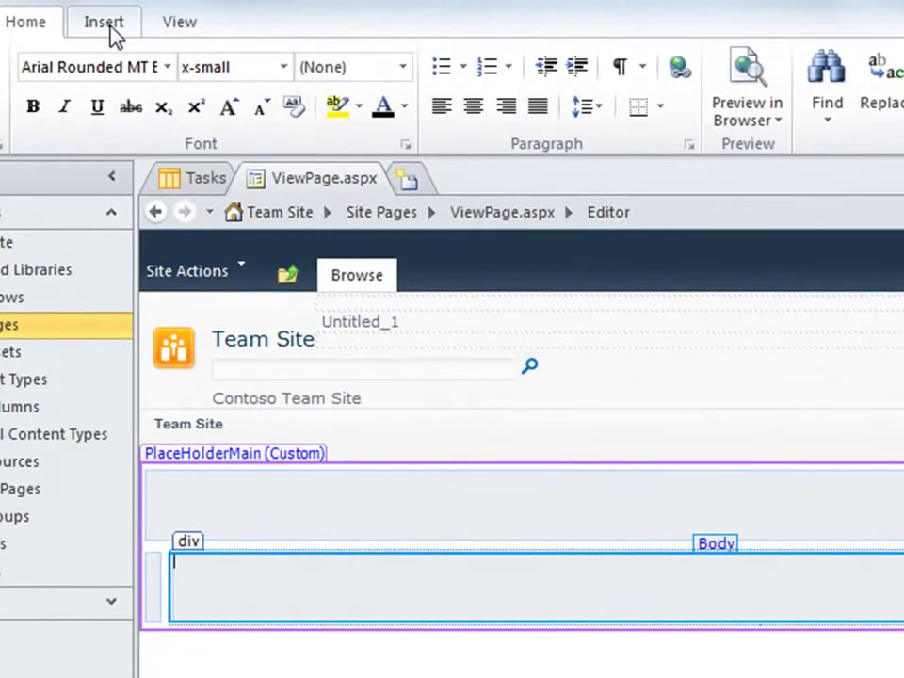
pyautogui.click(110, 29)
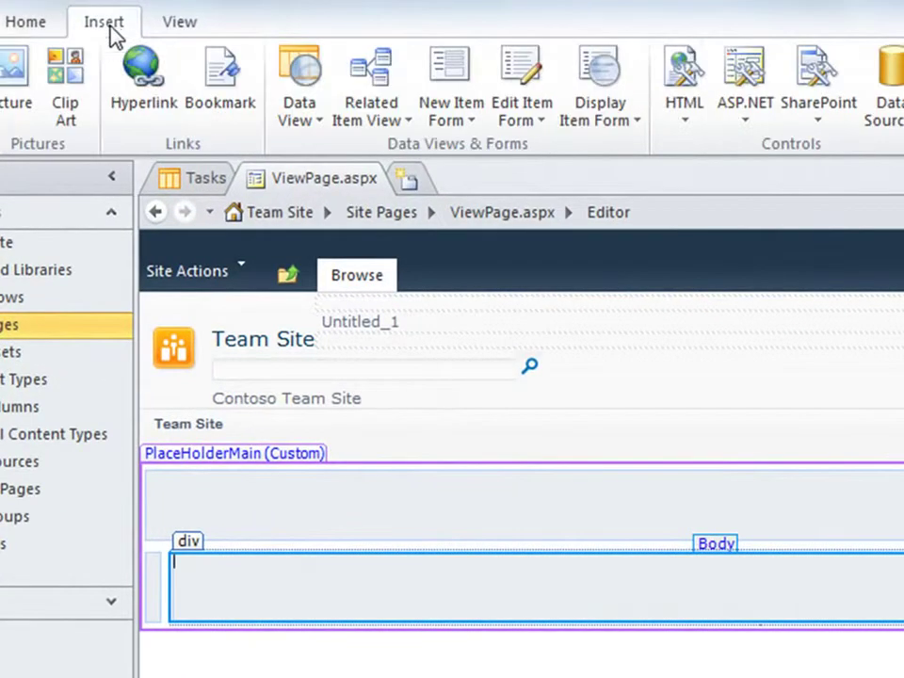
pyautogui.click(309, 119)
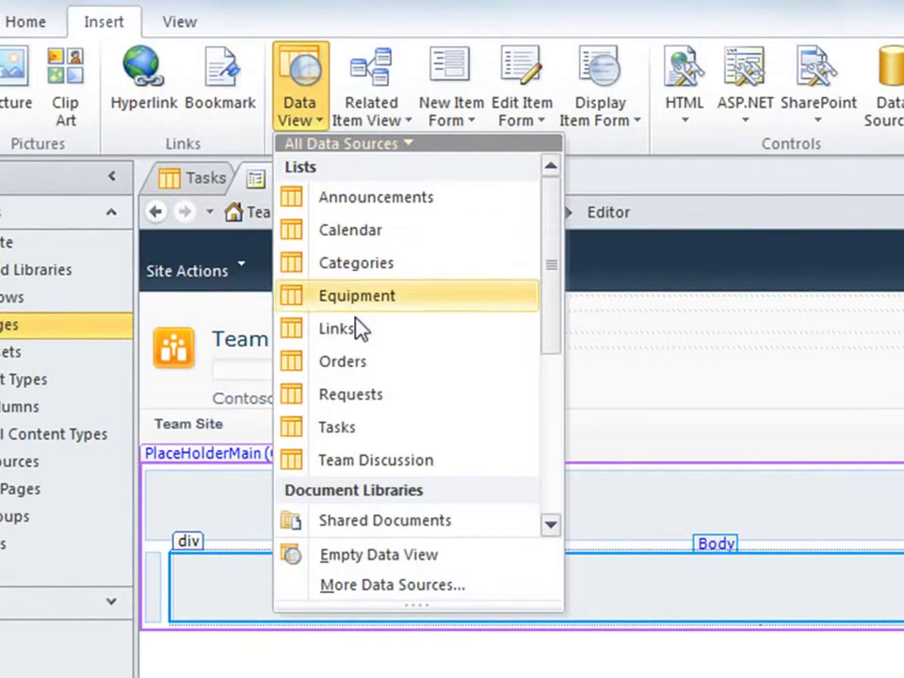
pyautogui.click(357, 426)
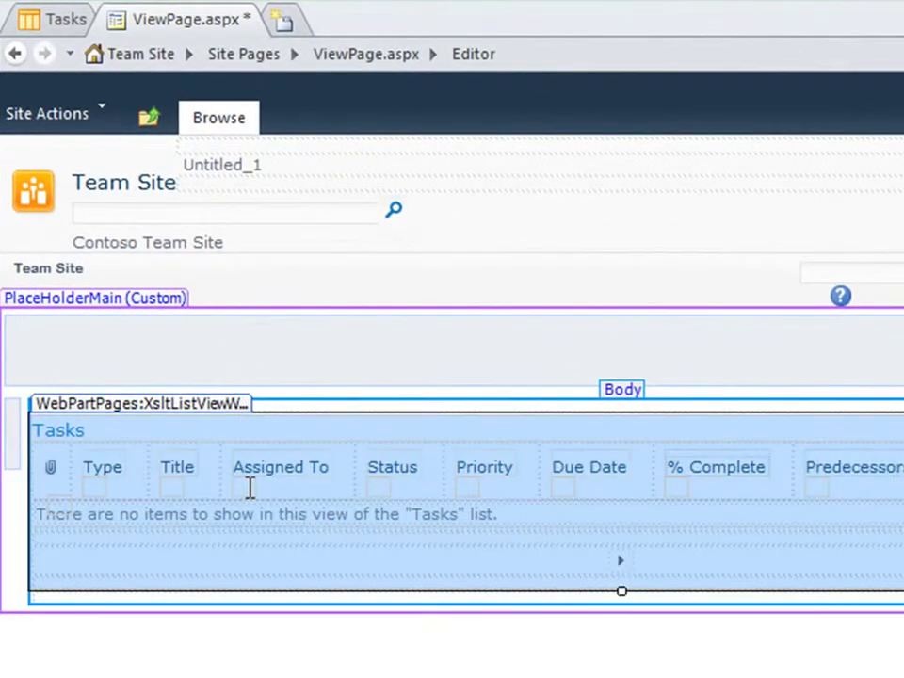
# Step: Examine the conditional formatting and paging options available for the inserted Tasks view
pyautogui.click(270, 530)
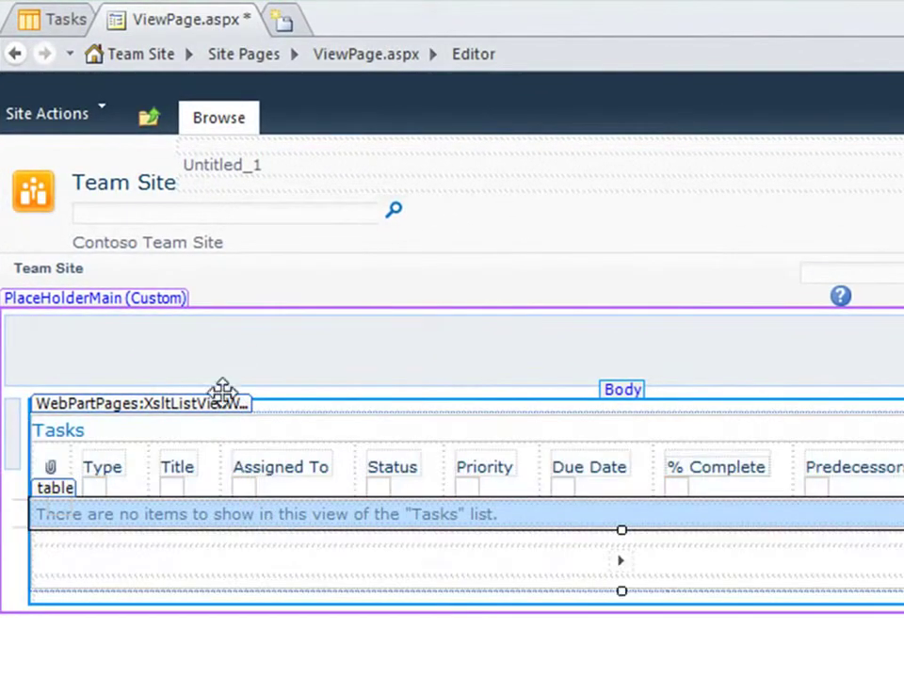
pyautogui.click(257, 559)
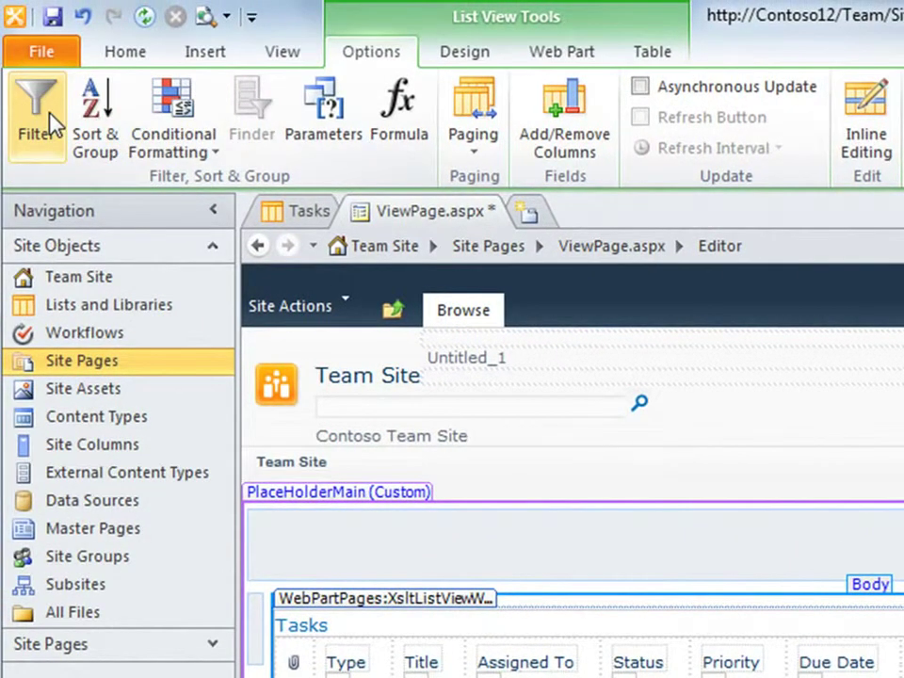
pyautogui.click(178, 156)
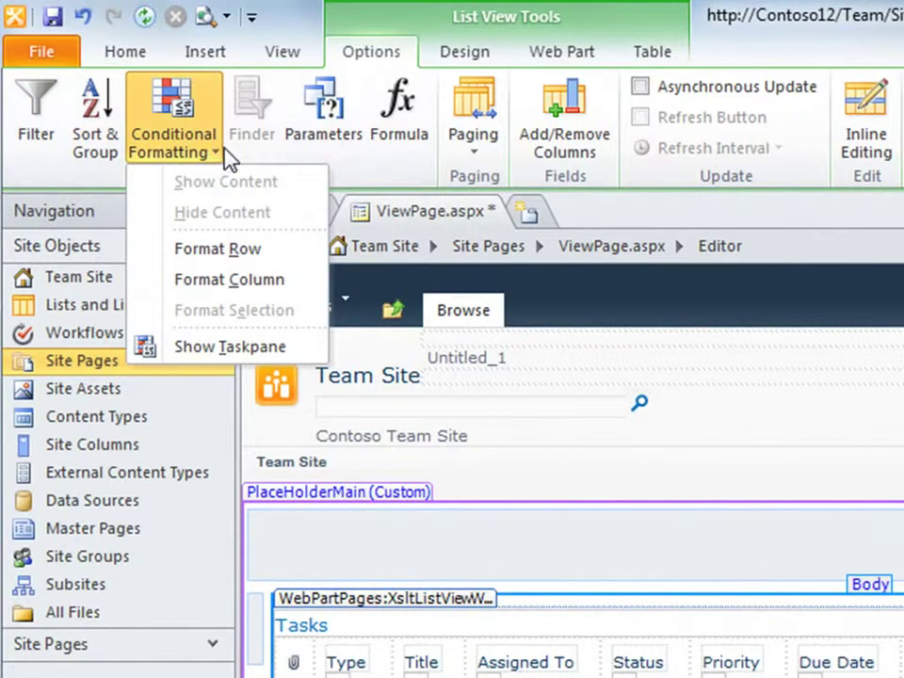
pyautogui.click(482, 156)
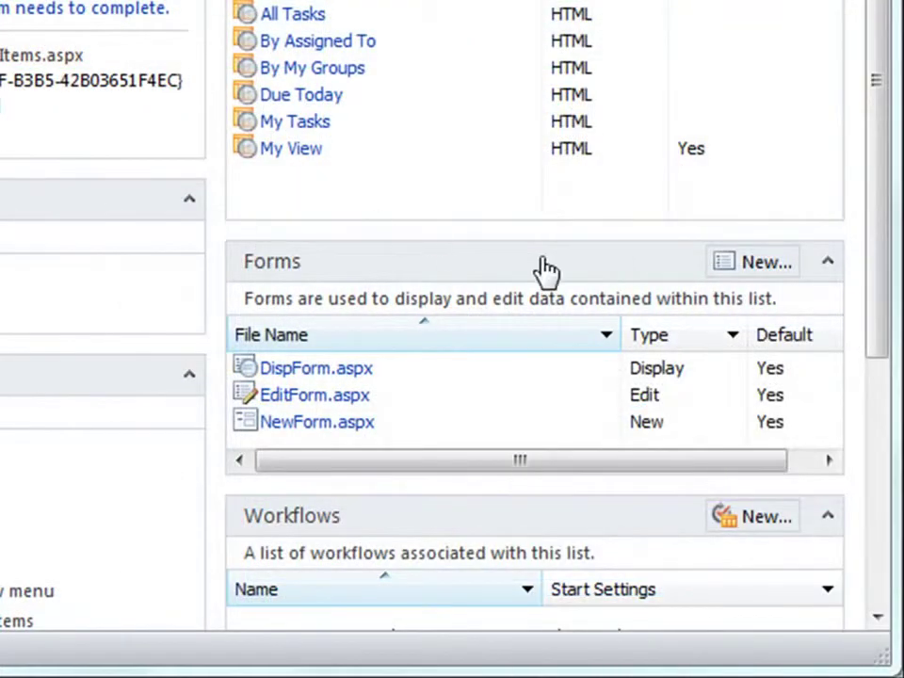
# Step: Create a new item form named My New Form for the Tasks list and set it as the default for its type
pyautogui.click(485, 368)
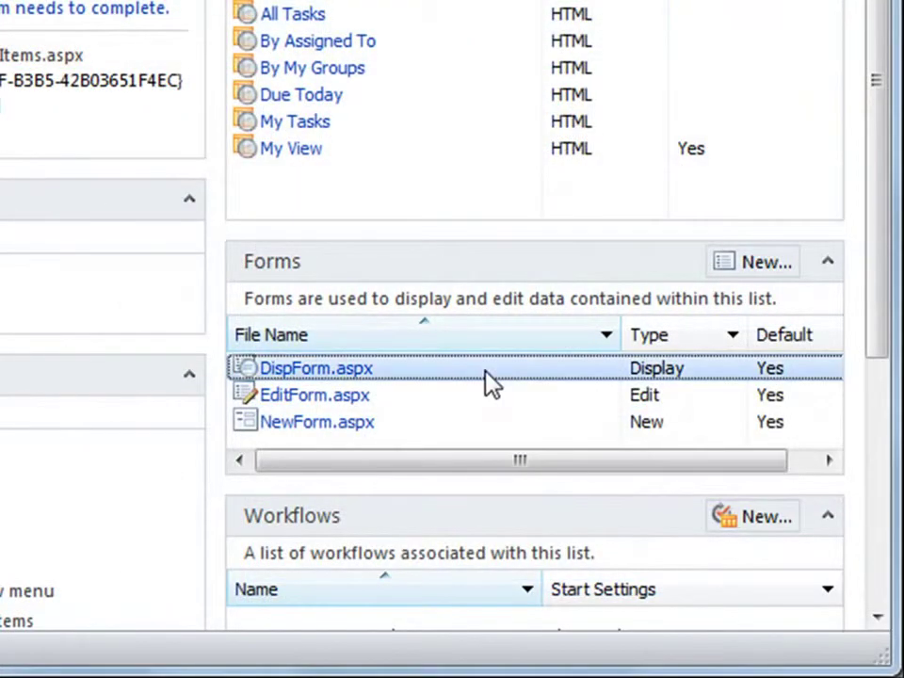
pyautogui.click(482, 393)
pyautogui.click(484, 424)
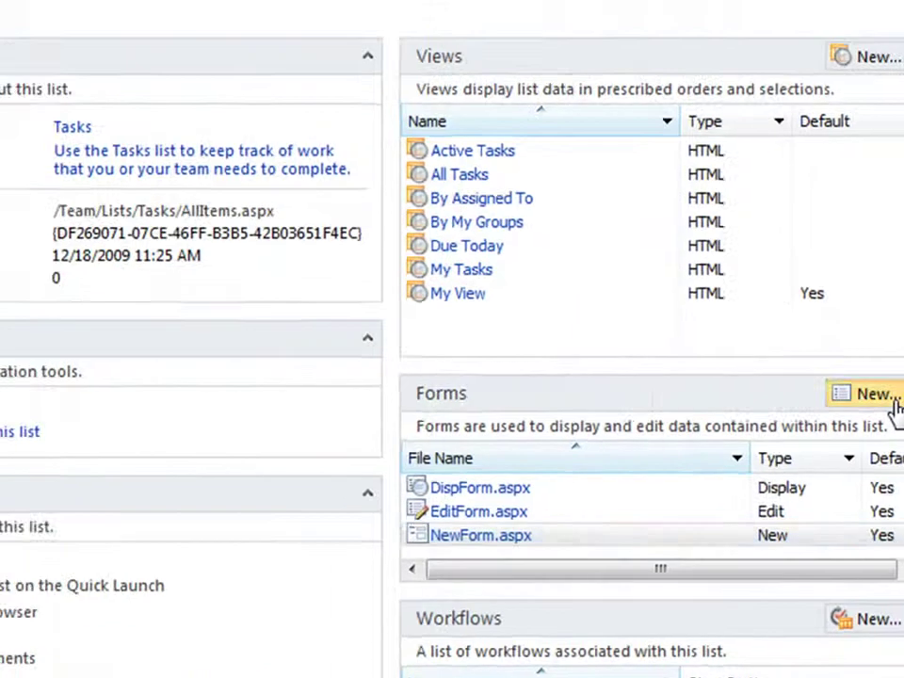
pyautogui.click(790, 269)
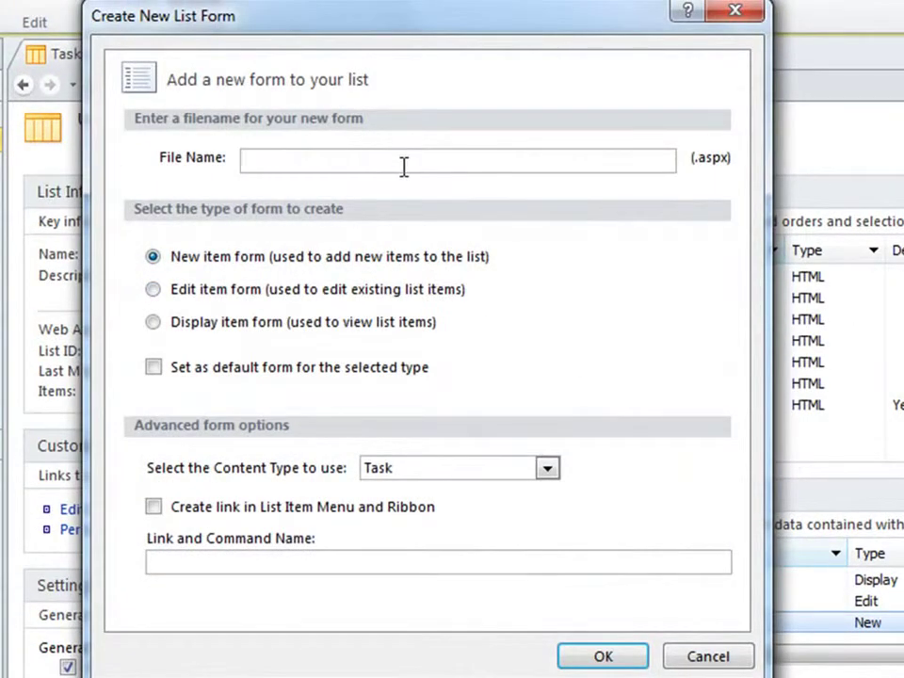
pyautogui.write('My New Form')
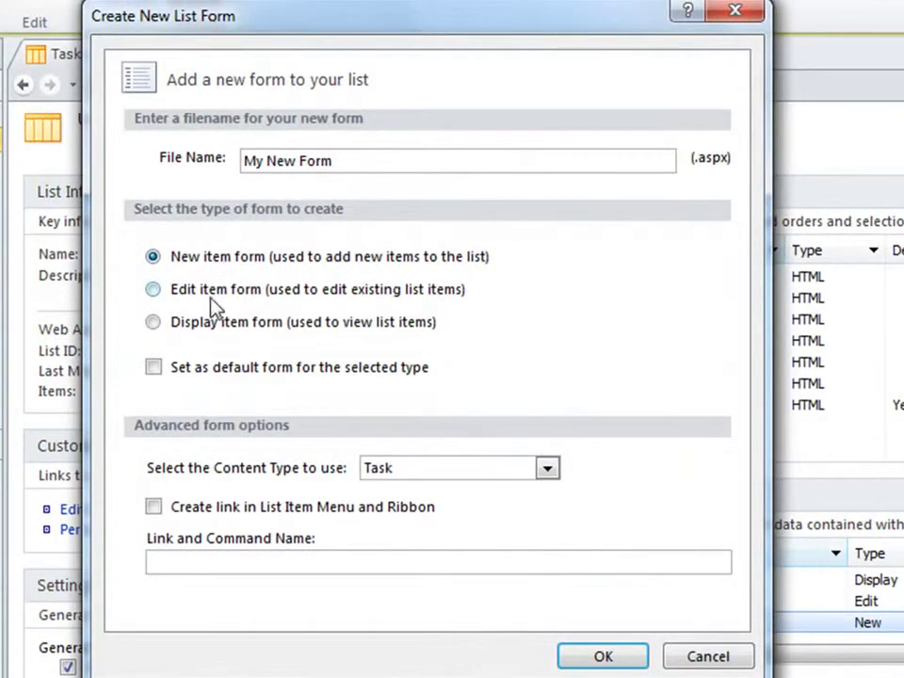
pyautogui.click(158, 367)
pyautogui.click(622, 662)
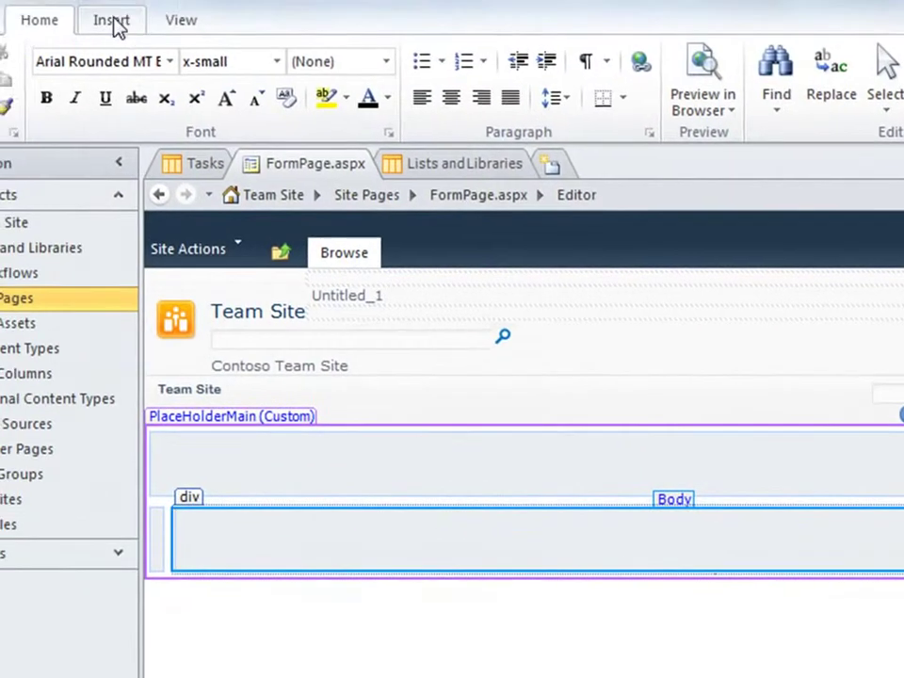
# Step: Insert a new item form for the Tasks list into the body of FormPage.aspx
pyautogui.click(113, 22)
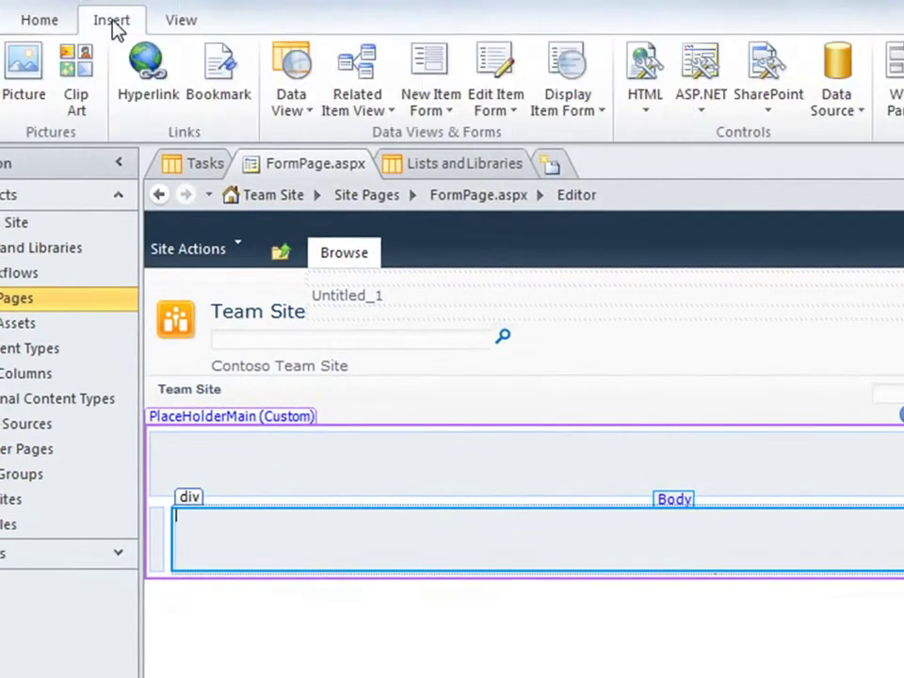
pyautogui.click(461, 118)
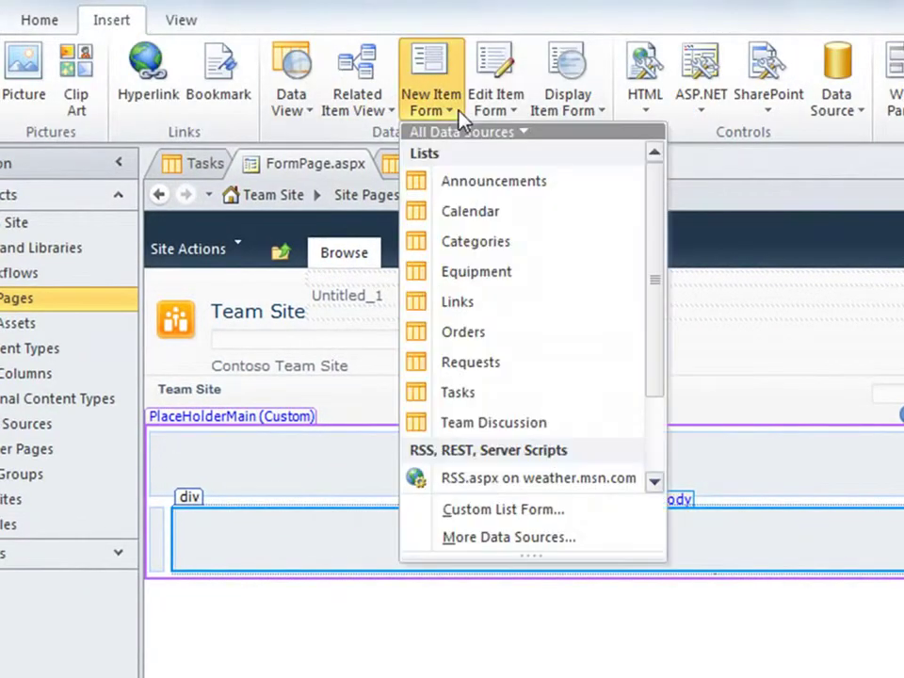
pyautogui.click(490, 397)
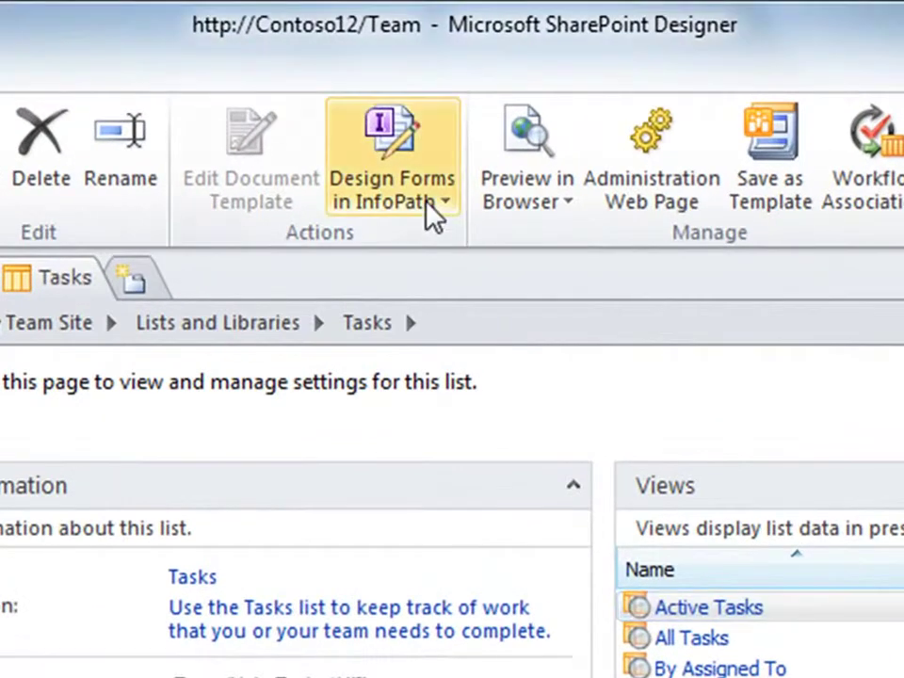
# Step: Open the Task form of the Tasks list in InfoPath and select its Status drop-down control
pyautogui.click(439, 206)
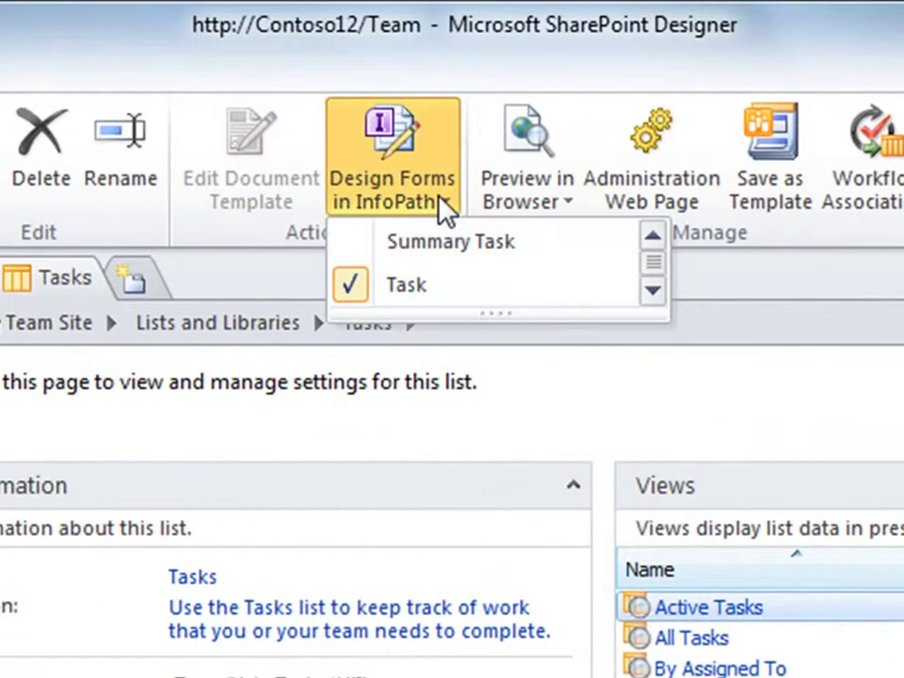
pyautogui.click(456, 284)
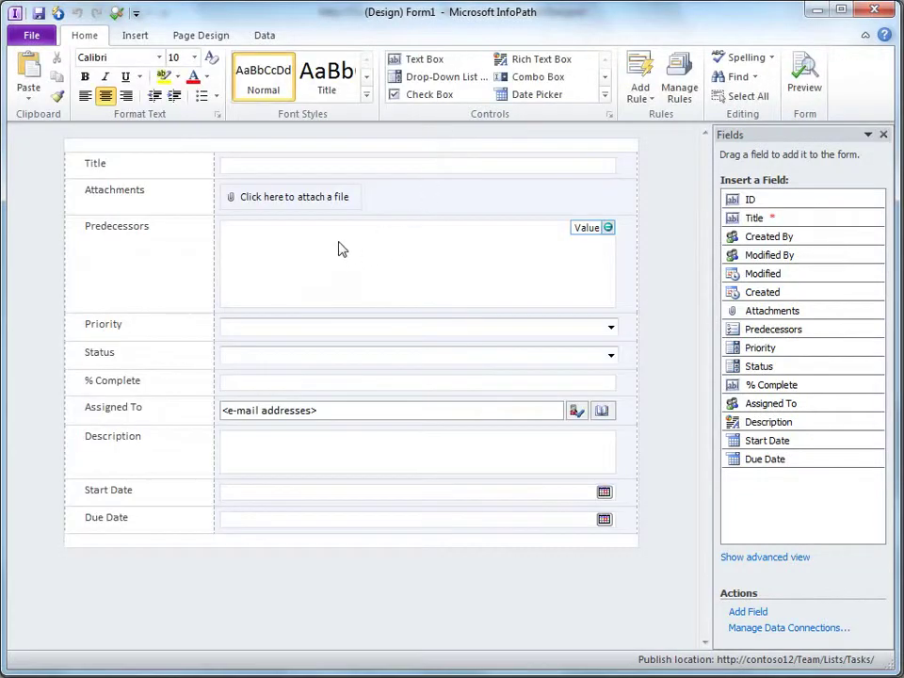
pyautogui.click(340, 248)
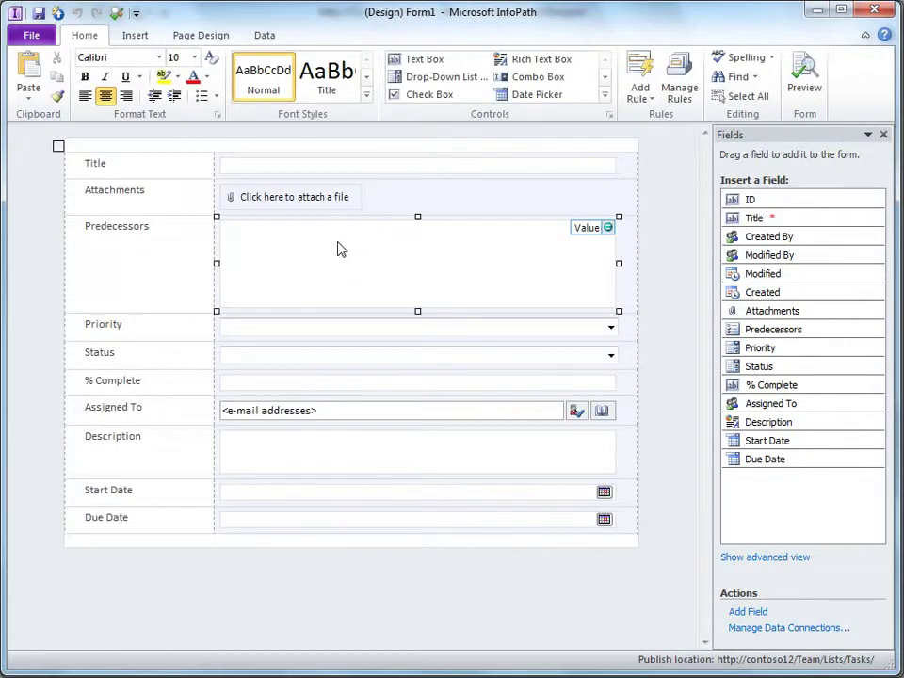
pyautogui.click(302, 335)
pyautogui.click(288, 359)
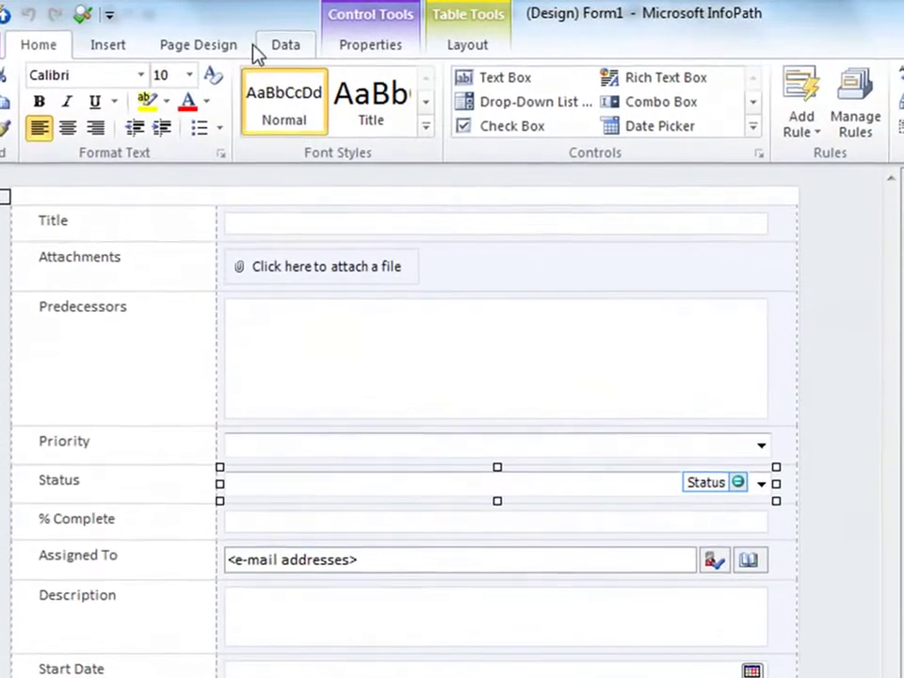
# Step: Try the yellow theme on the Task form and switch back to the blue theme
pyautogui.click(202, 45)
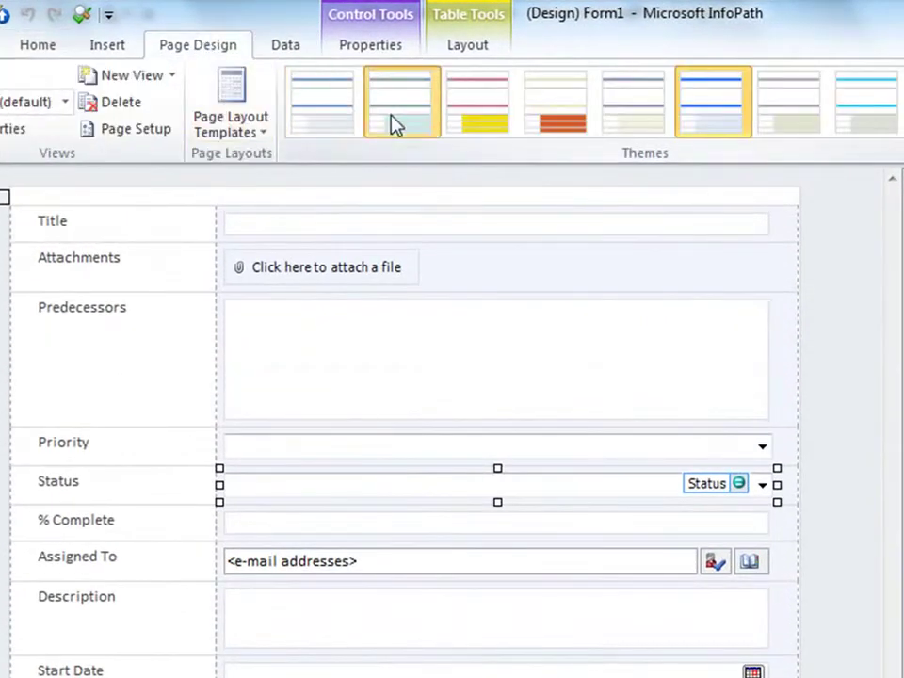
pyautogui.click(468, 122)
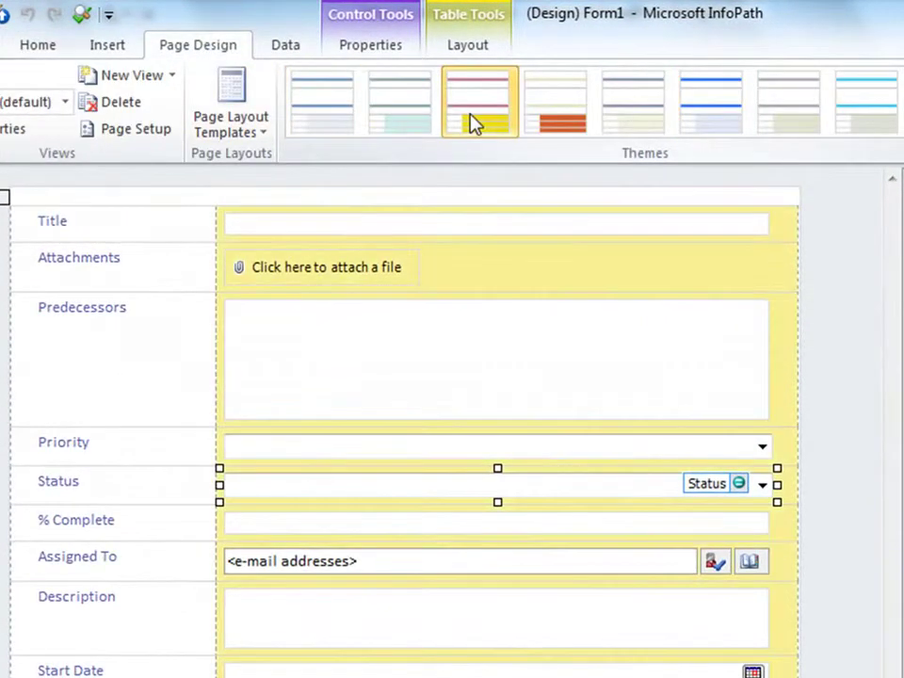
pyautogui.click(701, 123)
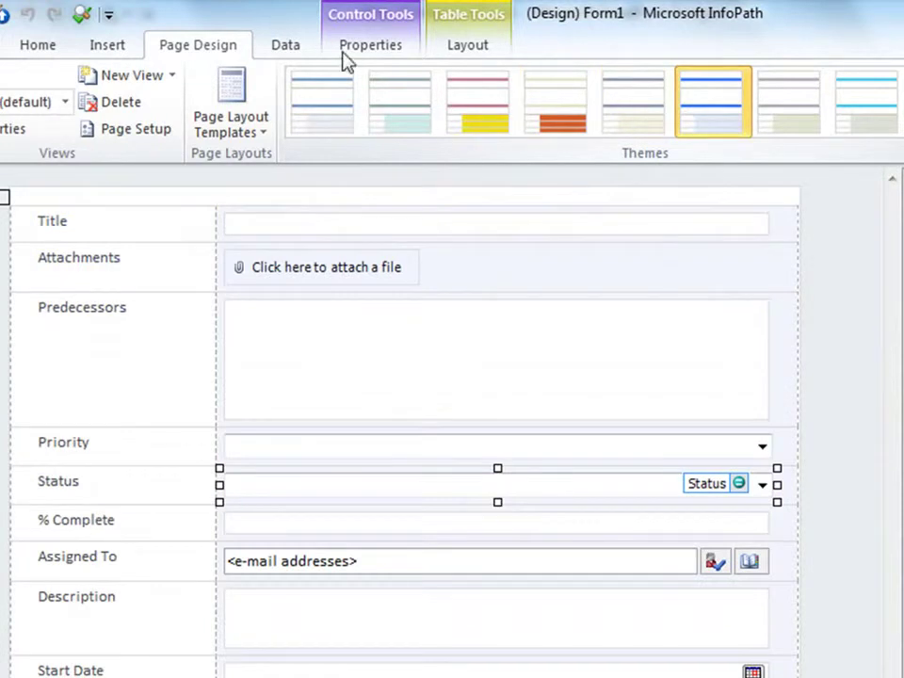
# Step: Examine the rule types and the rule conditions available for the Status field
pyautogui.click(38, 45)
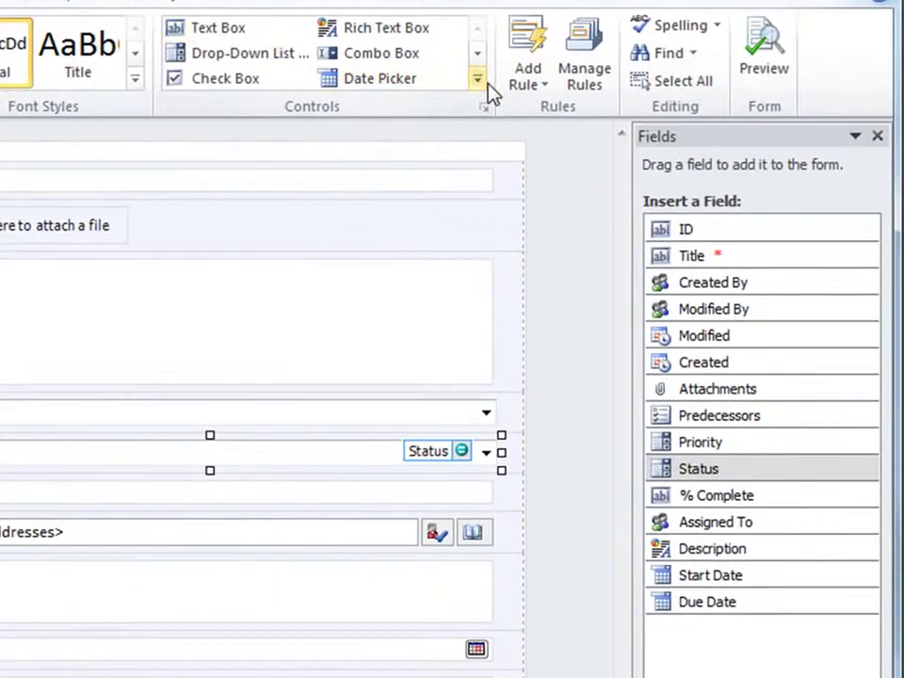
pyautogui.click(582, 94)
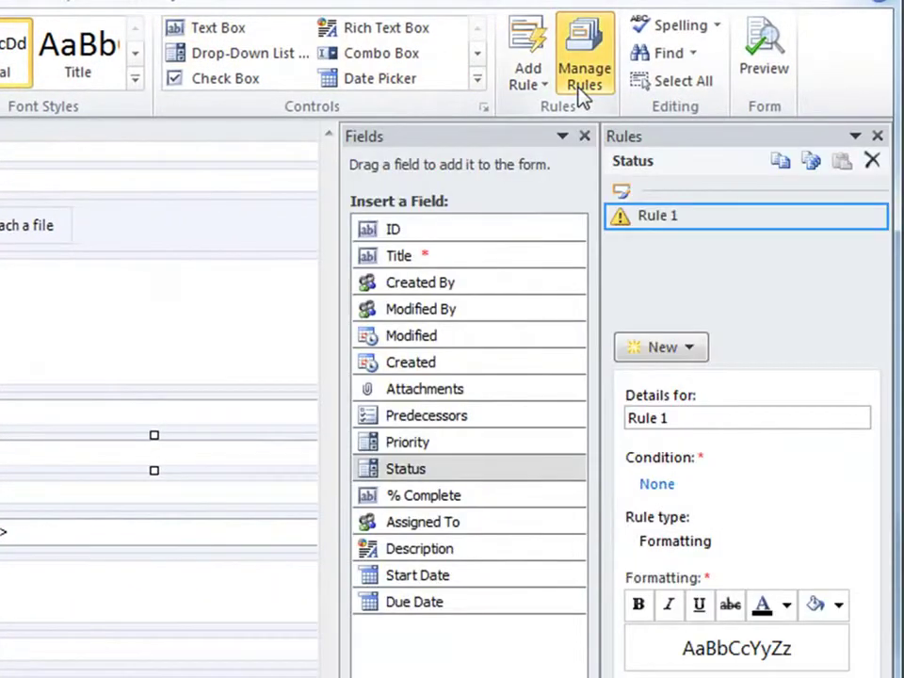
pyautogui.click(664, 356)
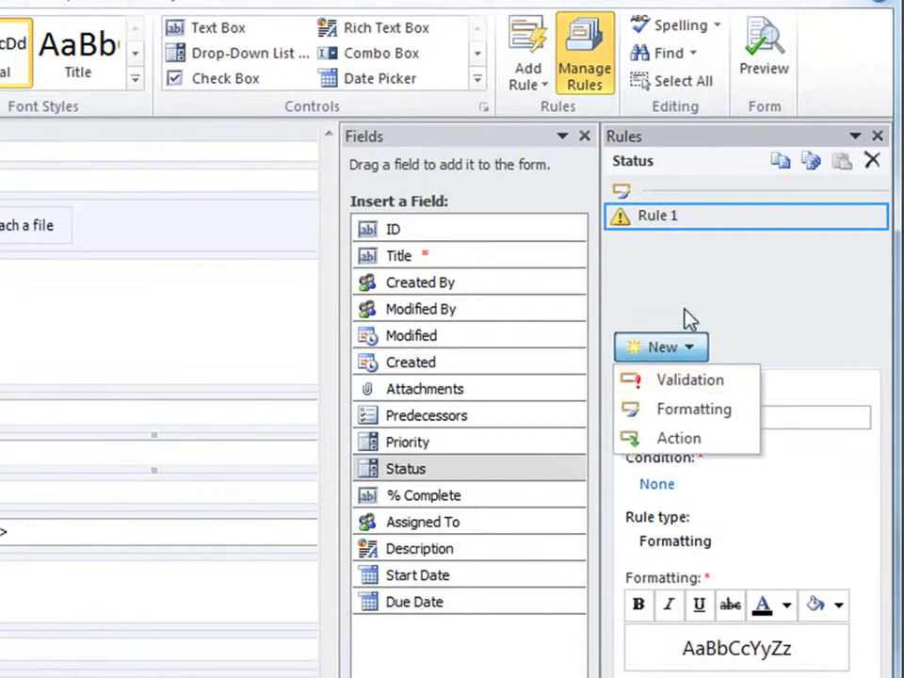
pyautogui.click(650, 249)
pyautogui.click(525, 79)
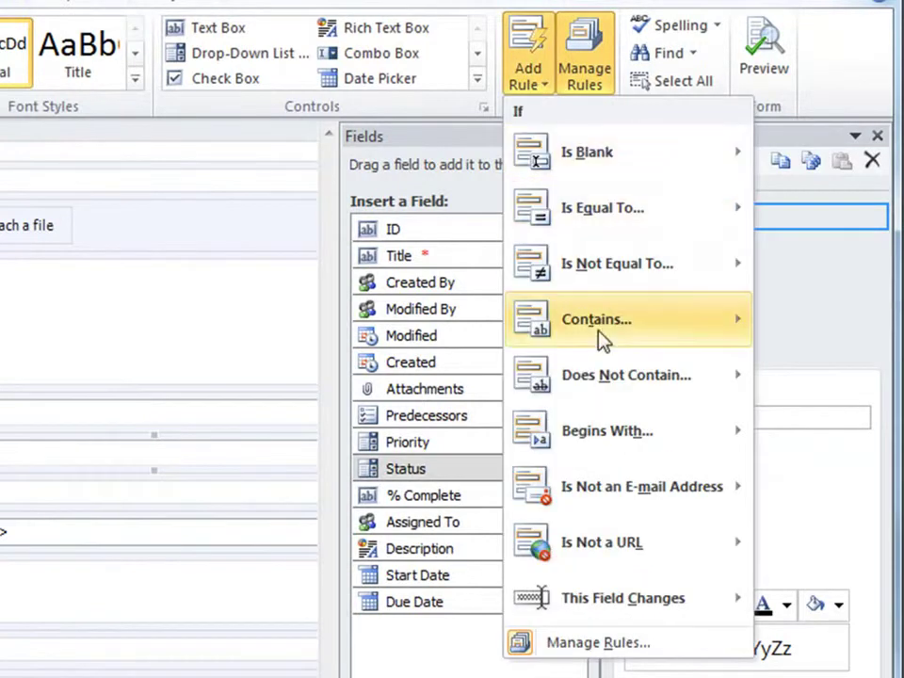
pyautogui.moveTo(731, 323)
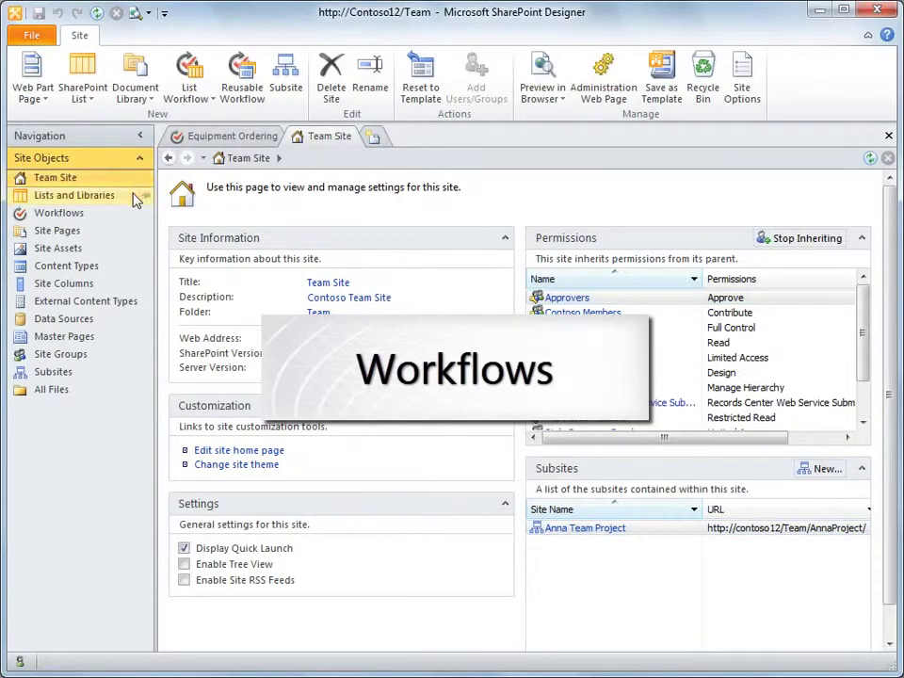
# Step: In SharePoint Designer, create a list workflow on the Requests list with the name and description Equipment Orders
pyautogui.click(94, 216)
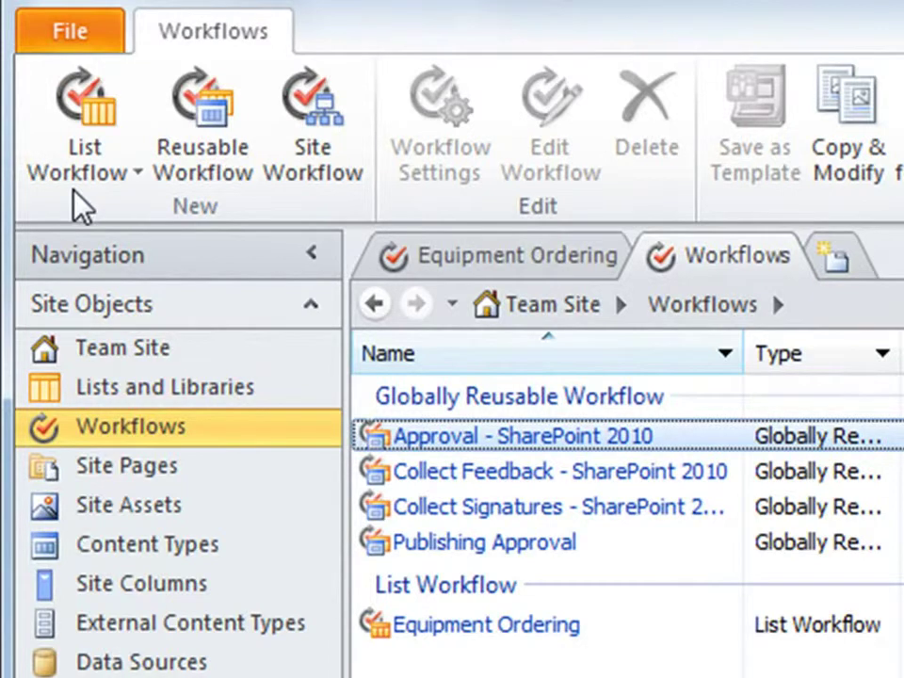
pyautogui.click(69, 179)
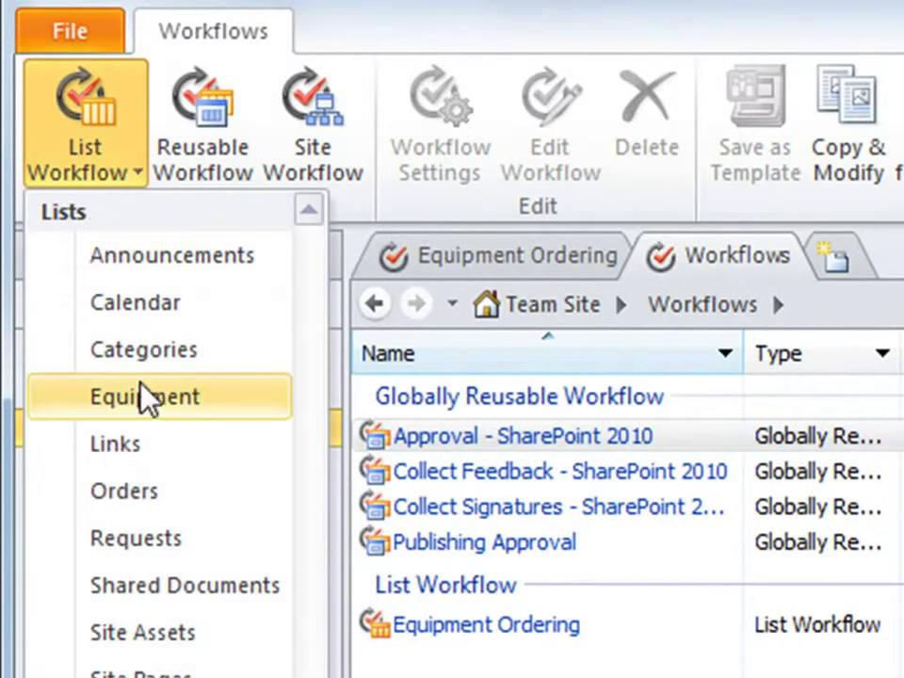
pyautogui.click(185, 542)
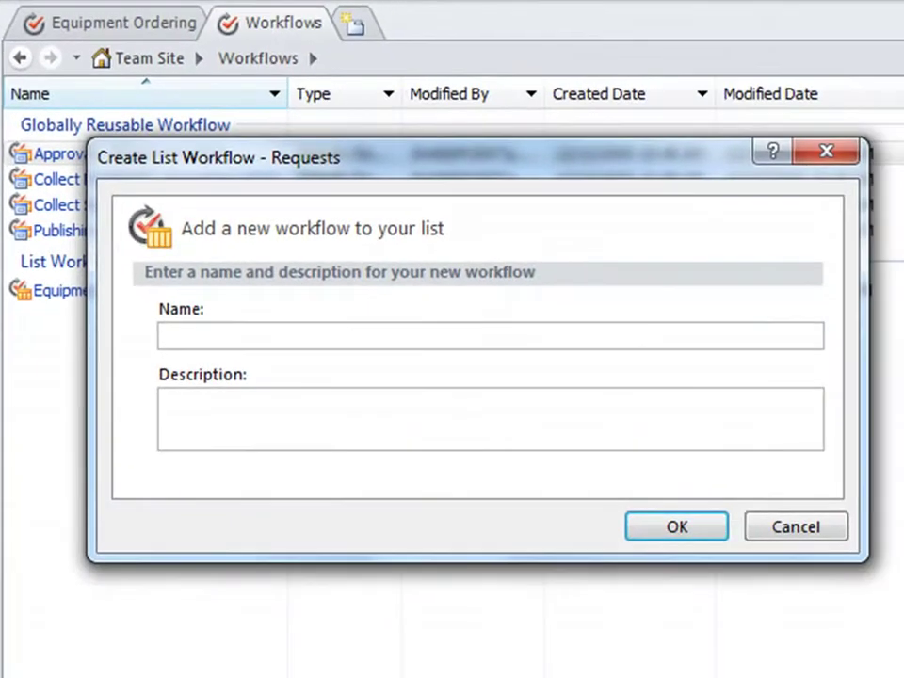
pyautogui.write('Equipment Orders')
pyautogui.press('Tab')
pyautogui.write('Equipment Orders')
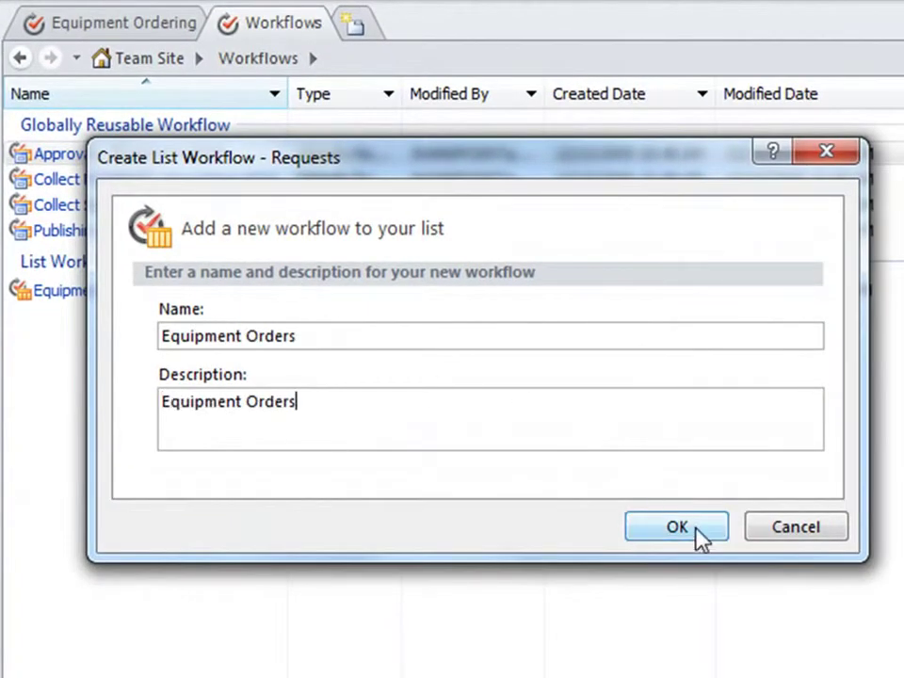
pyautogui.click(698, 540)
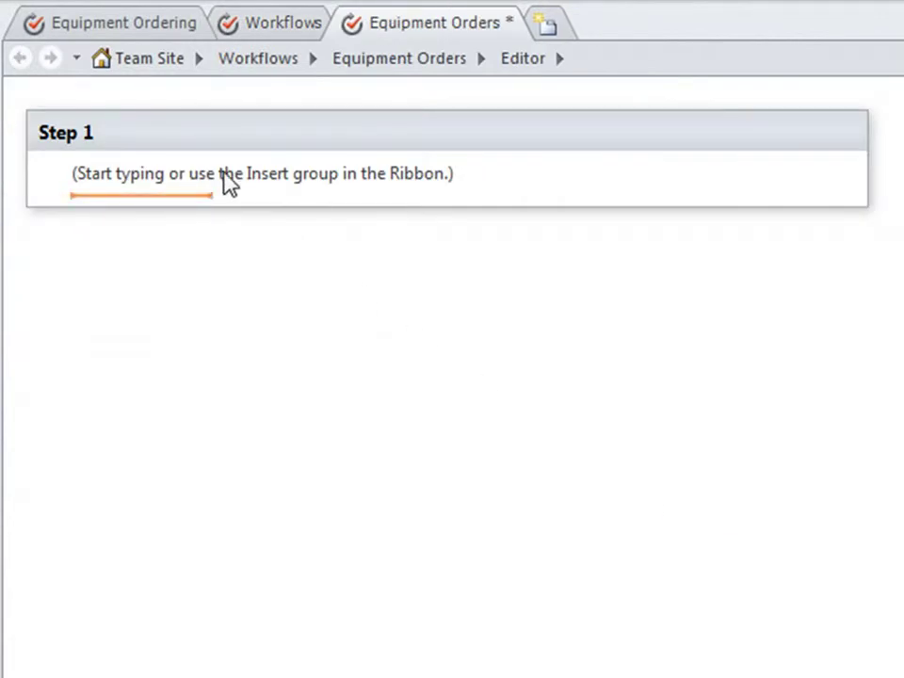
# Step: Add a condition to Step 1 that checks whether the current item's Amount is less than 500
pyautogui.write('if cur')
pyautogui.press('Return')
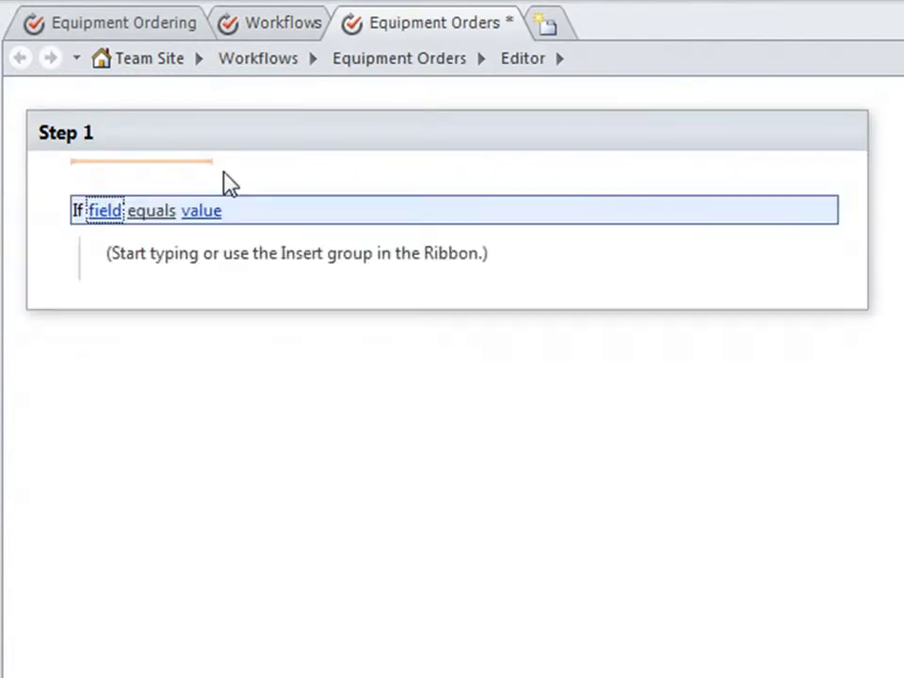
pyautogui.click(97, 211)
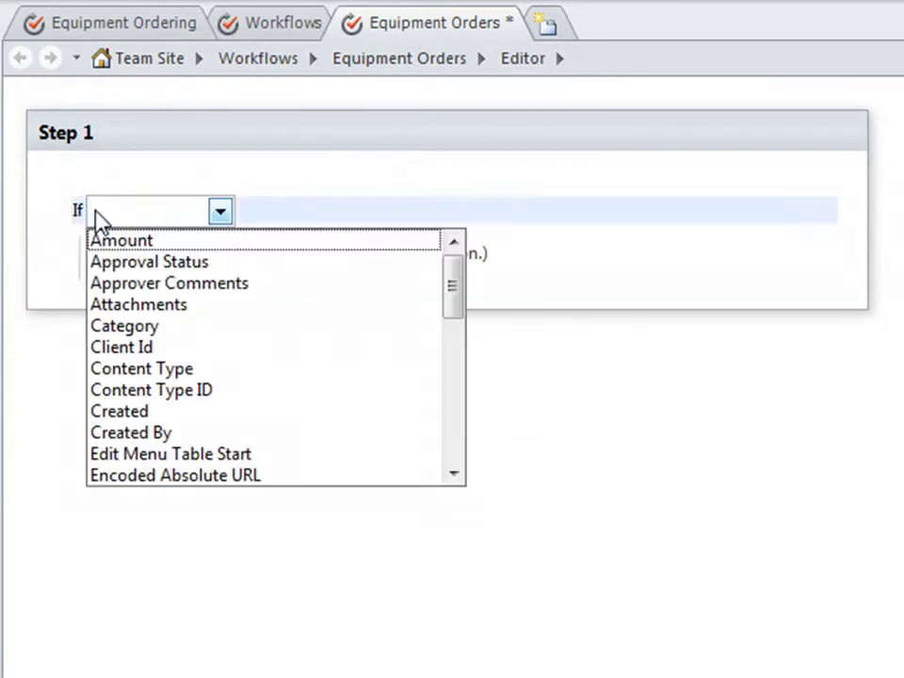
pyautogui.click(156, 242)
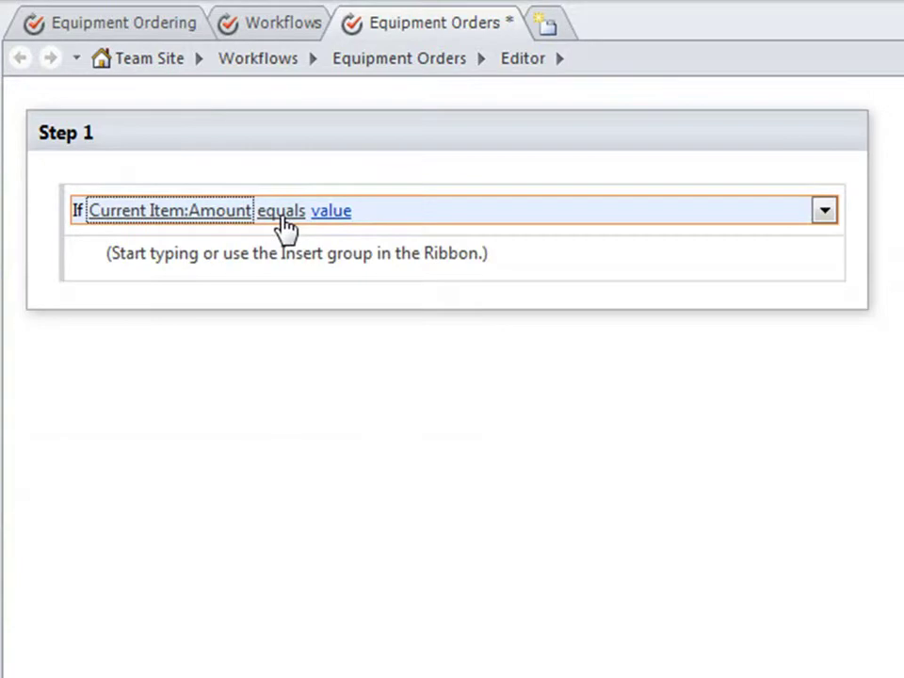
pyautogui.click(282, 215)
pyautogui.click(303, 327)
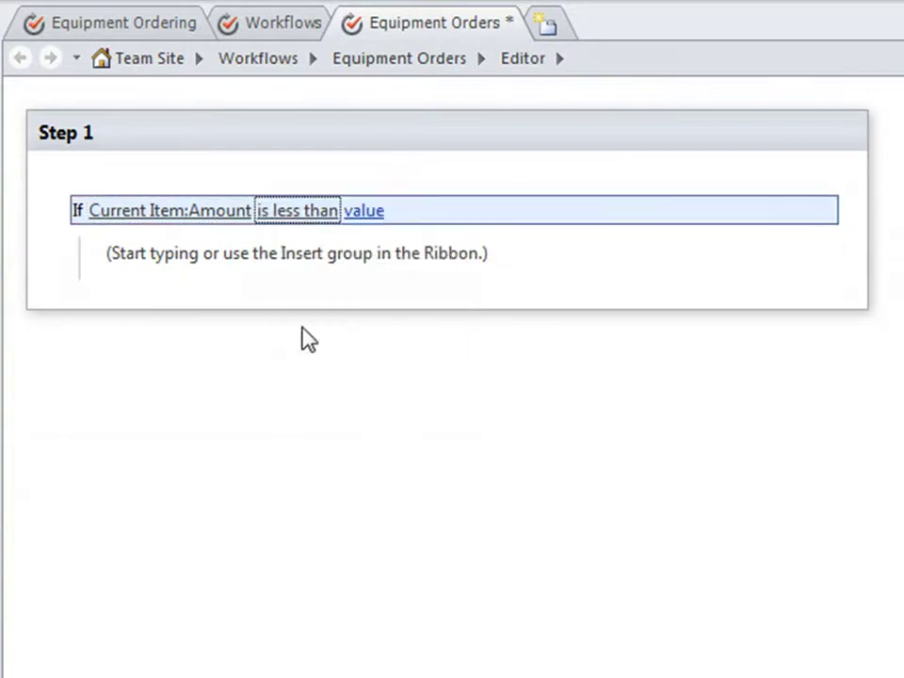
pyautogui.click(362, 211)
pyautogui.write('500')
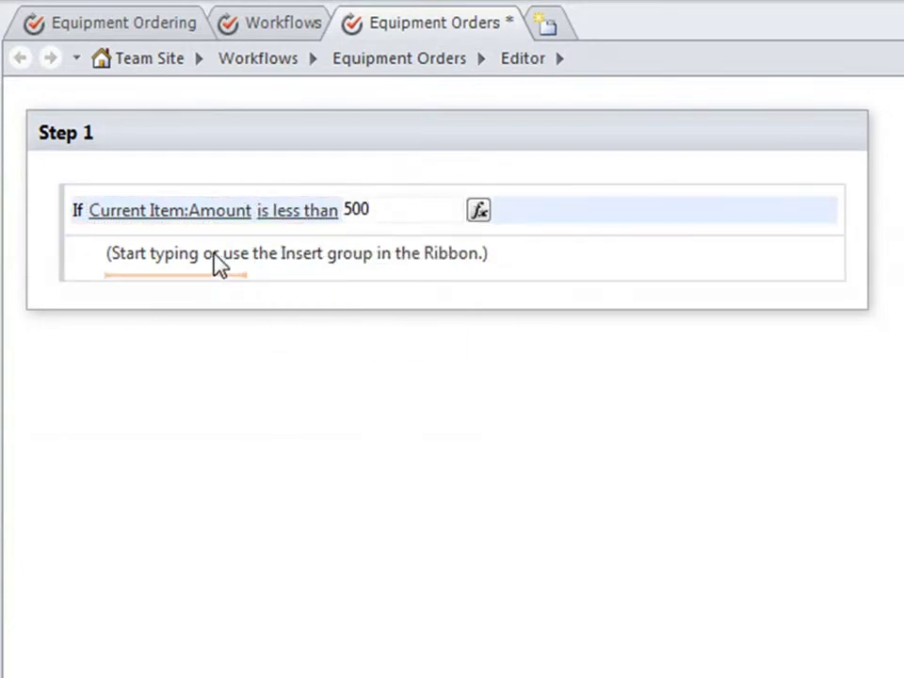
# Step: Add a Set Workflow Status action under the condition and set the status to Ordered
pyautogui.click(300, 201)
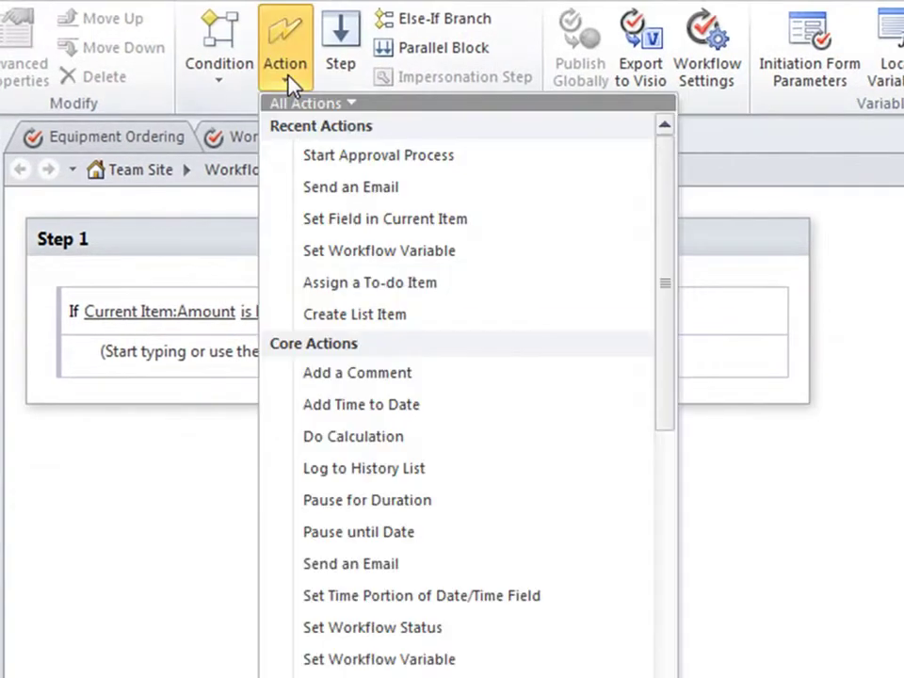
pyautogui.click(290, 77)
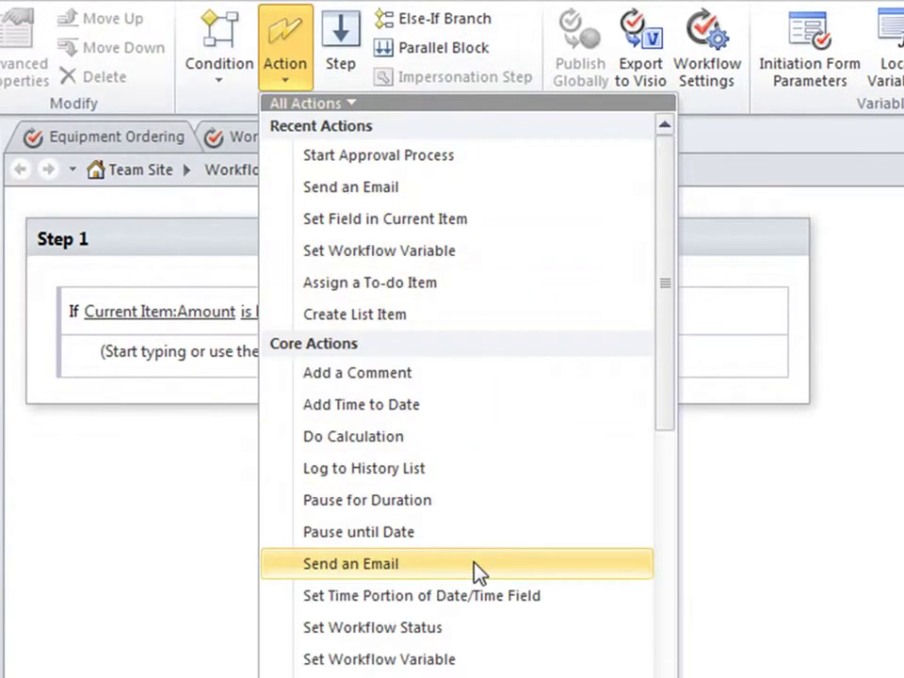
pyautogui.click(464, 628)
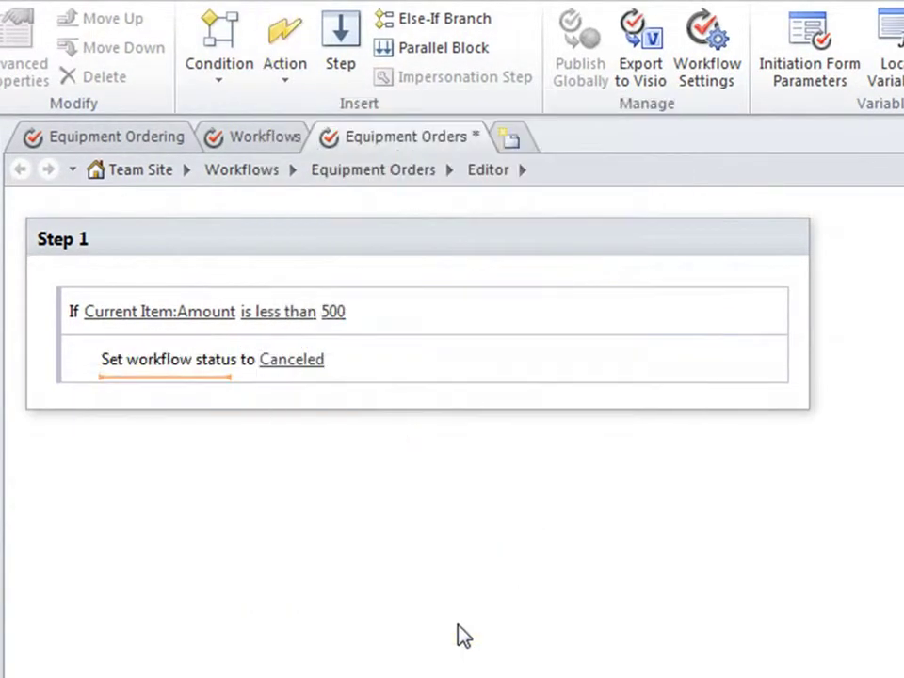
pyautogui.click(278, 362)
pyautogui.write('Ordered')
pyautogui.click(191, 391)
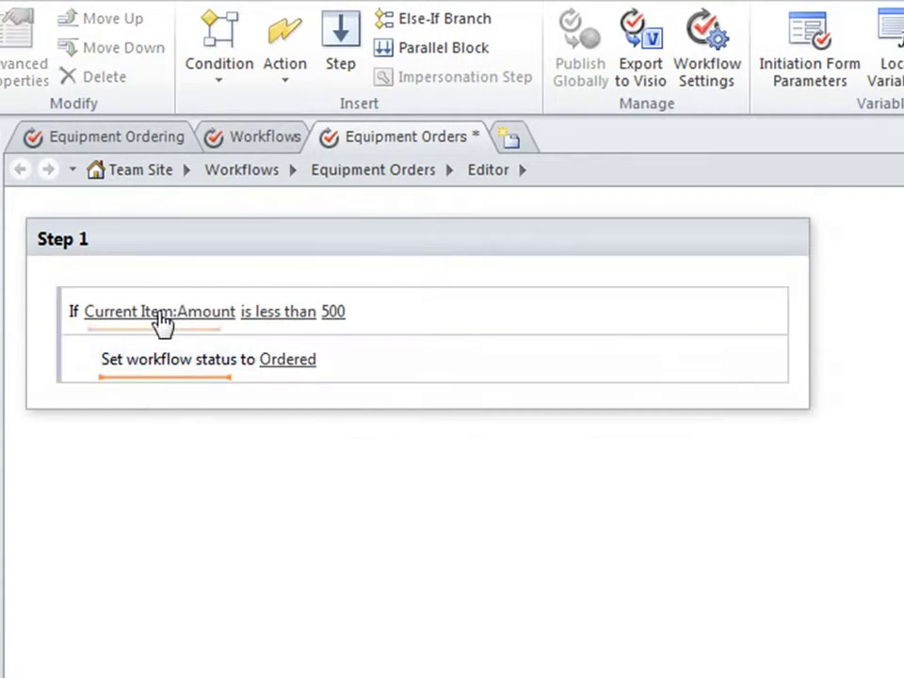
# Step: Add a Create List Item action after the status action that creates an item in the Orders list
pyautogui.click(292, 83)
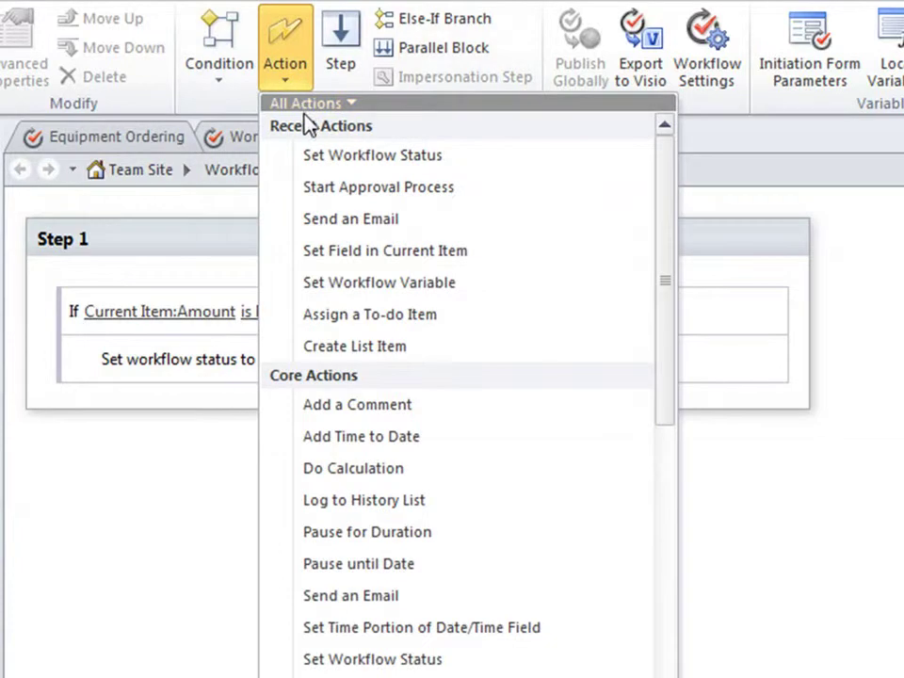
pyautogui.click(350, 347)
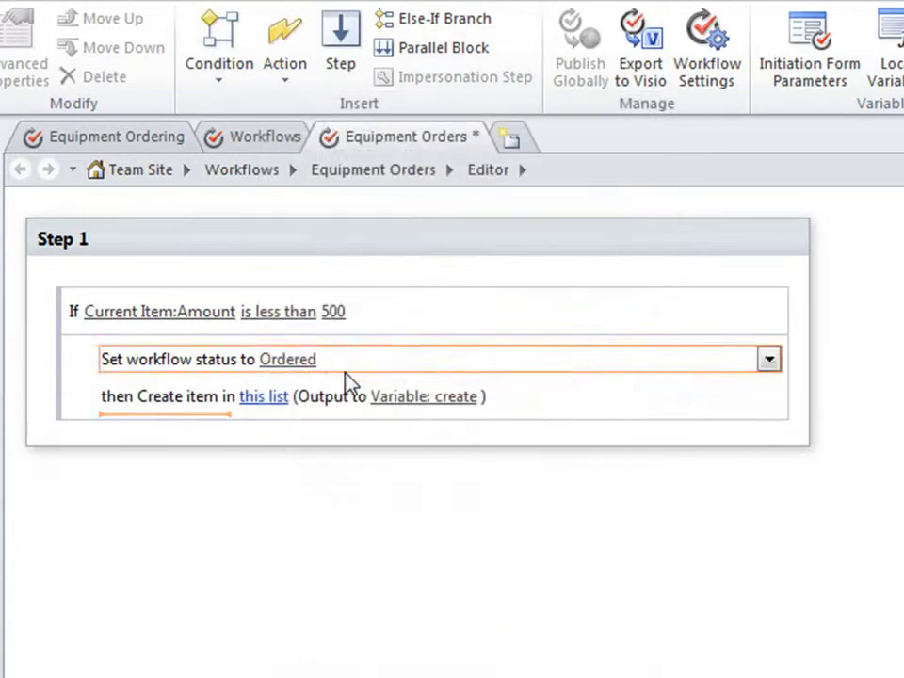
pyautogui.click(263, 398)
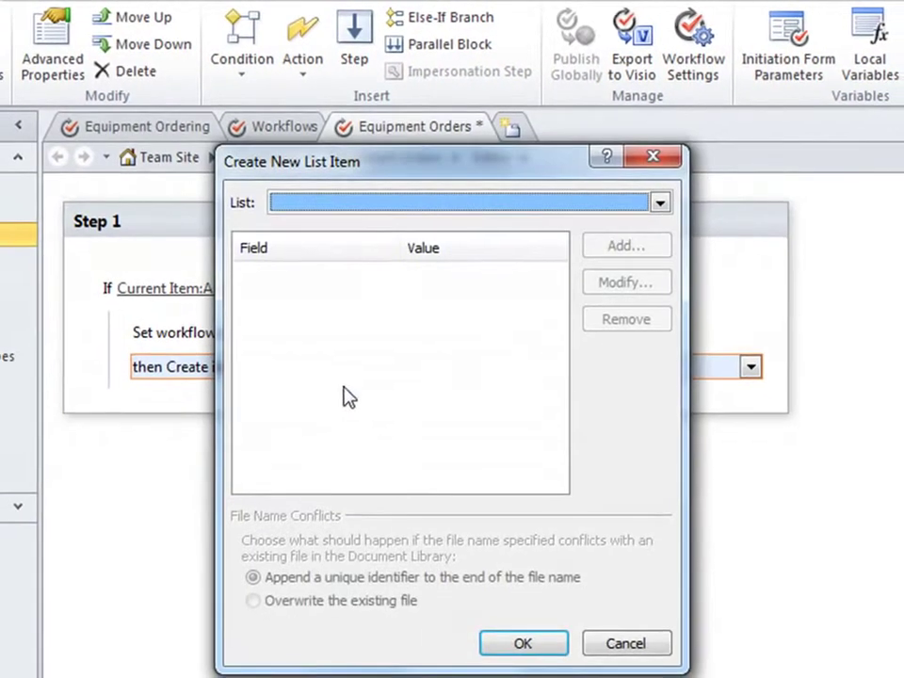
pyautogui.click(527, 202)
pyautogui.scroll(-4, 502, 252)
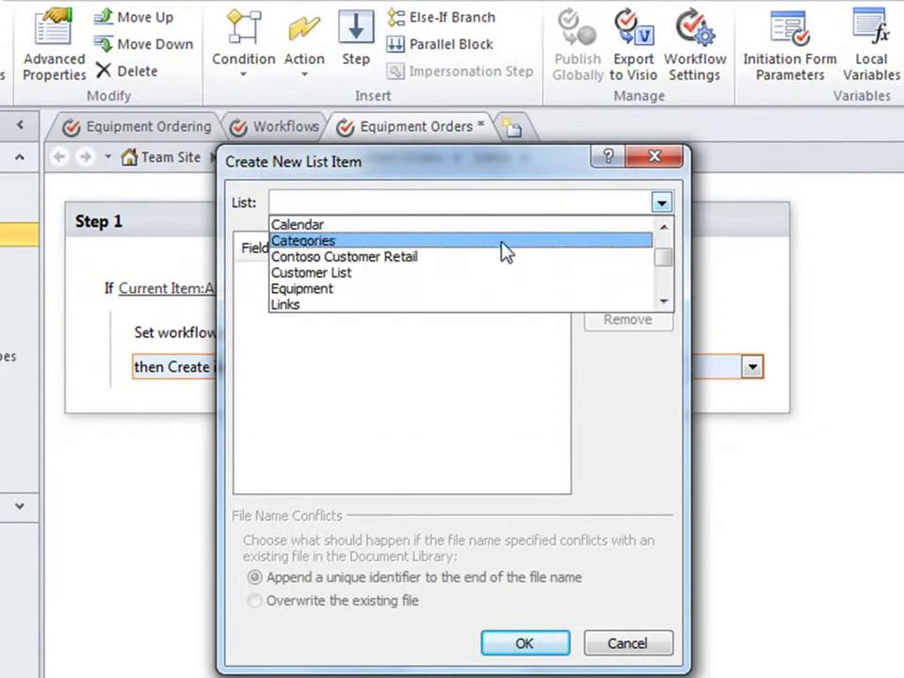
pyautogui.click(414, 224)
pyautogui.click(525, 643)
# Step: Add a Send an Email action addressed to the user who created the current item, with the subject "Your equipment has been ordered."
pyautogui.click(298, 74)
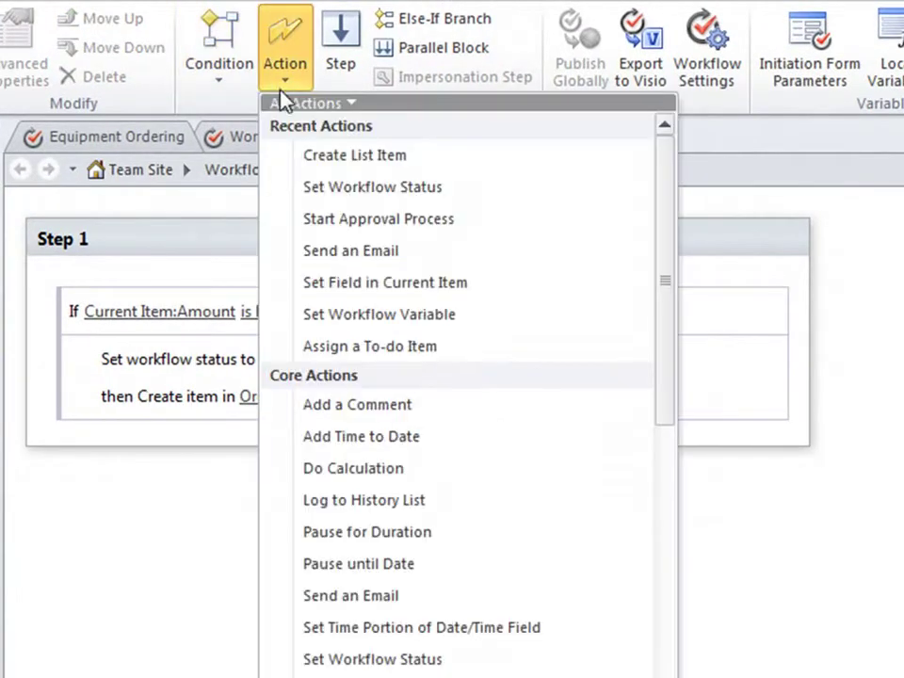
pyautogui.click(340, 253)
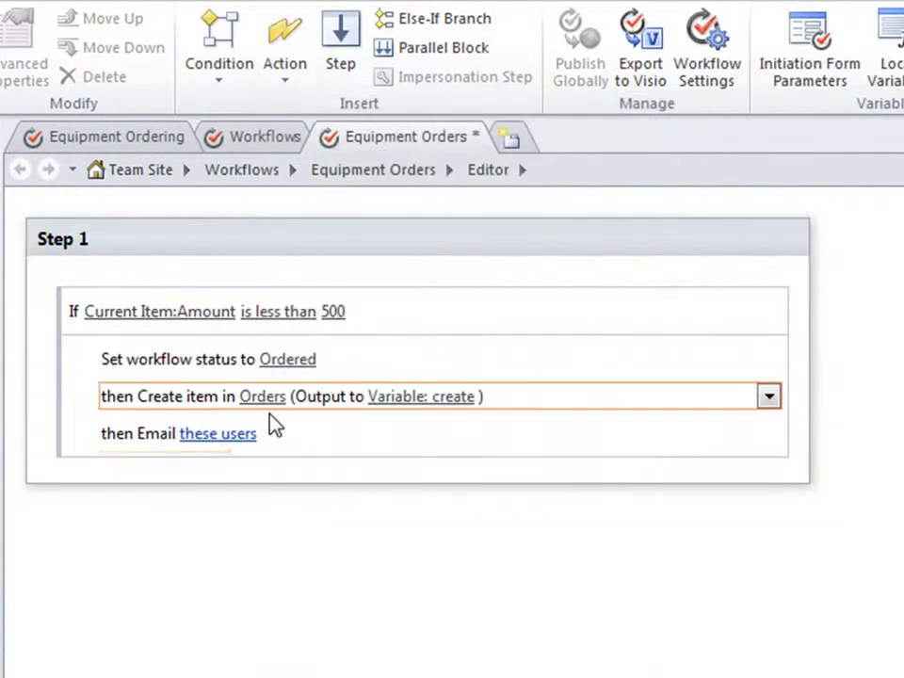
pyautogui.click(200, 439)
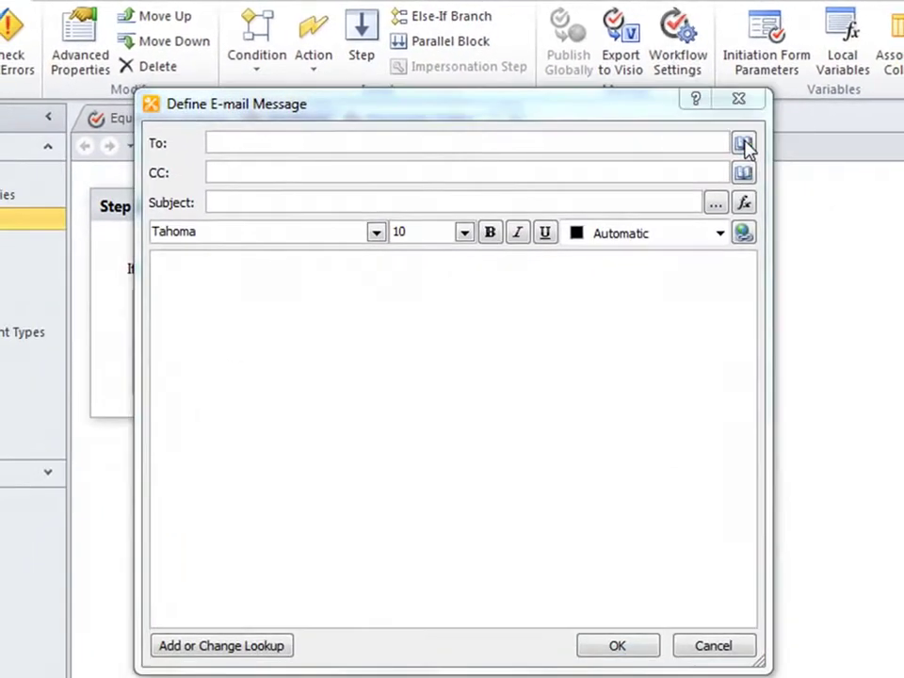
pyautogui.click(743, 143)
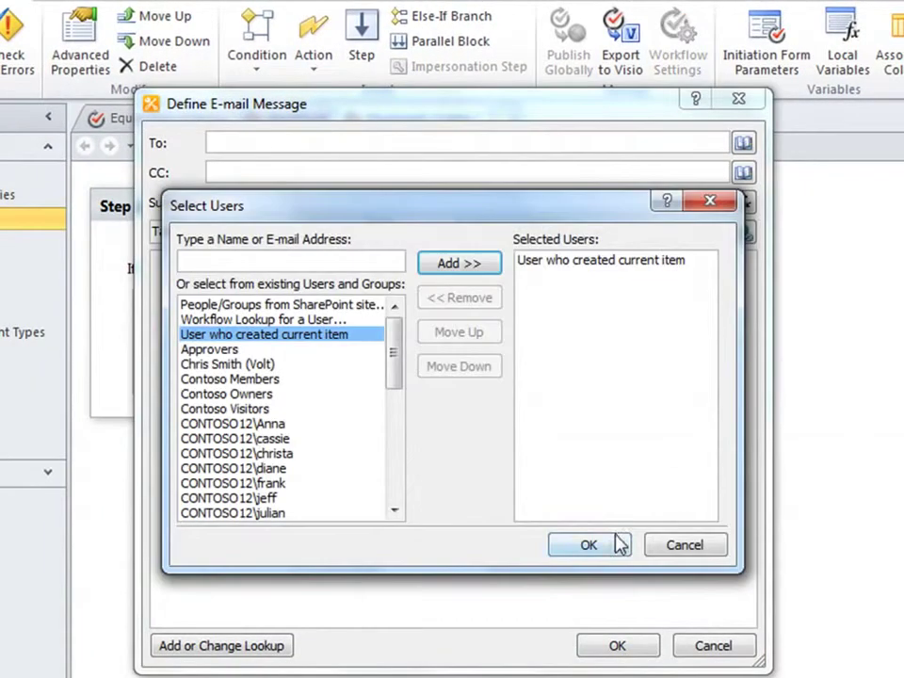
pyautogui.click(599, 541)
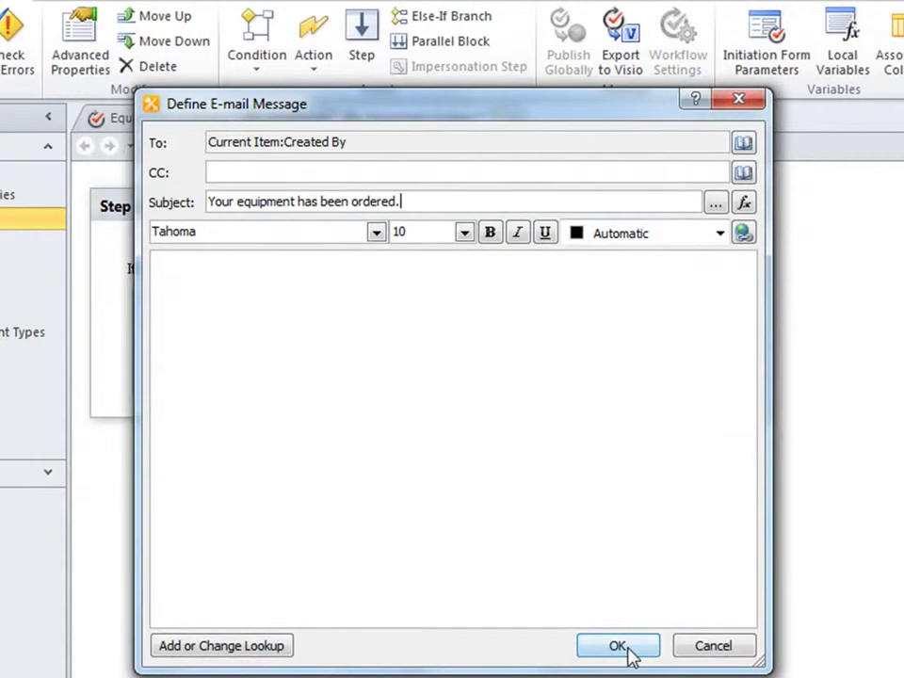
pyautogui.click(618, 646)
# Step: Add an Else branch to Step 1 containing a Start Approval Process action on the current item, assigned to the approver
pyautogui.click(464, 25)
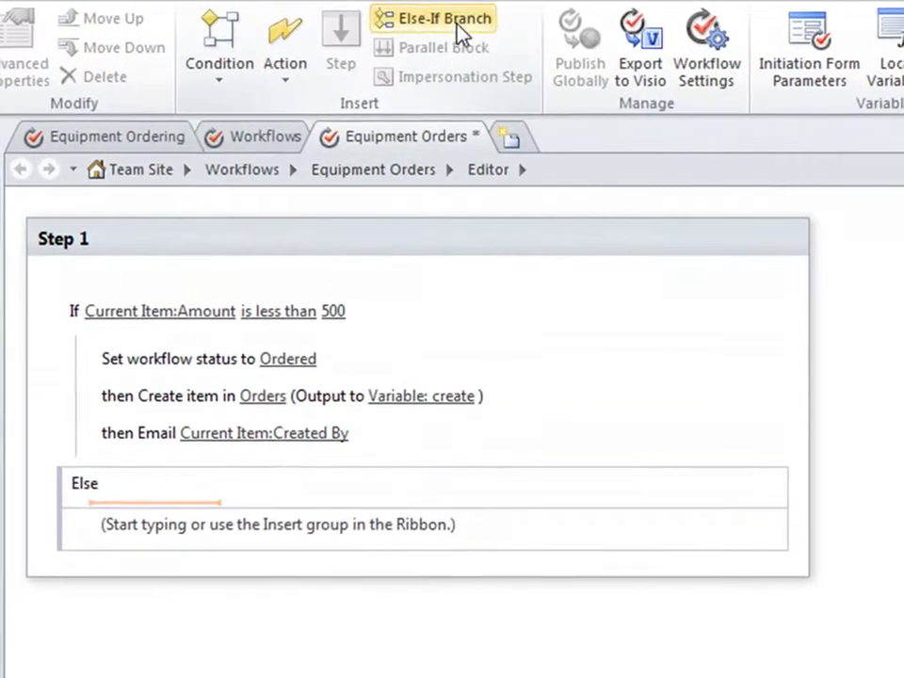
pyautogui.click(286, 83)
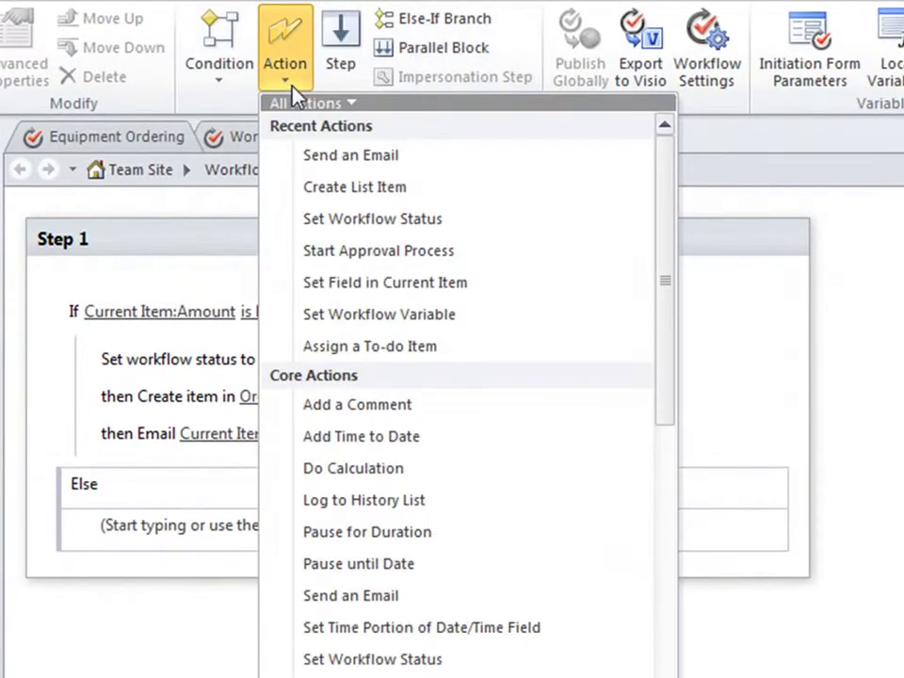
pyautogui.click(365, 252)
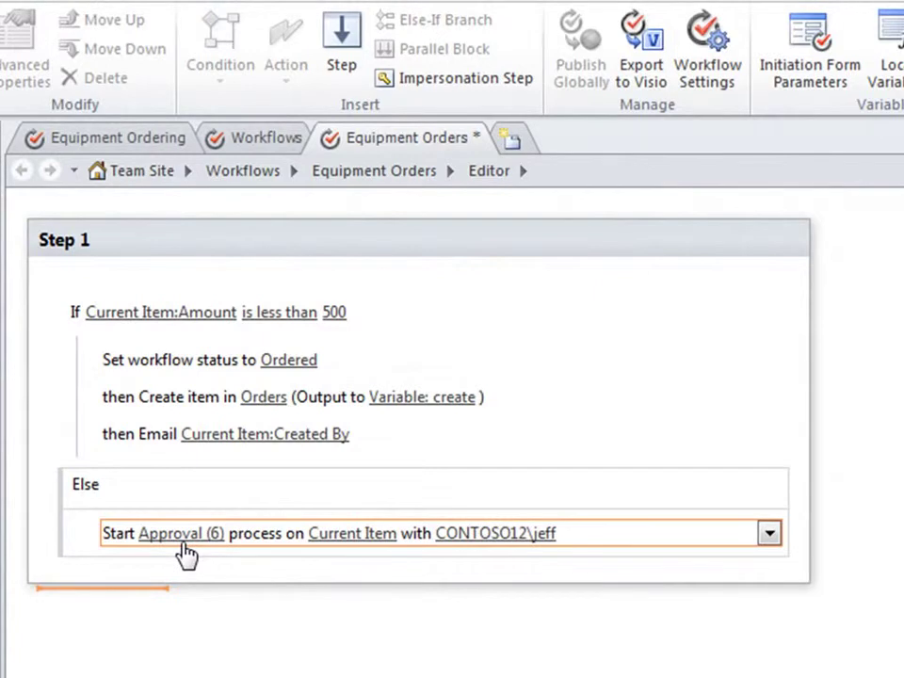
# Step: Open the approval task process and examine the actions that define the behavior of the overall task process
pyautogui.click(170, 536)
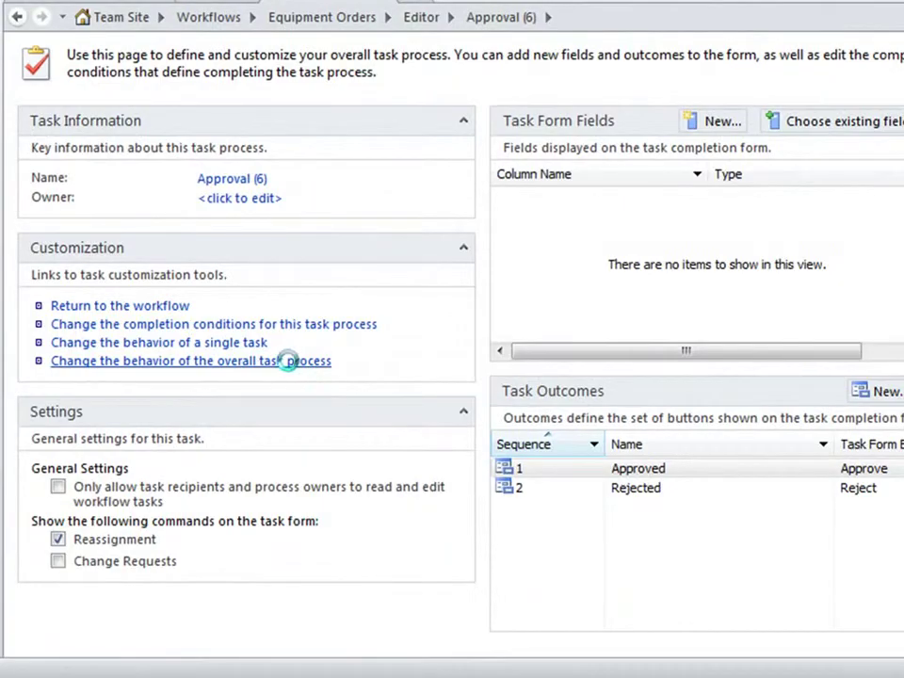
pyautogui.click(292, 362)
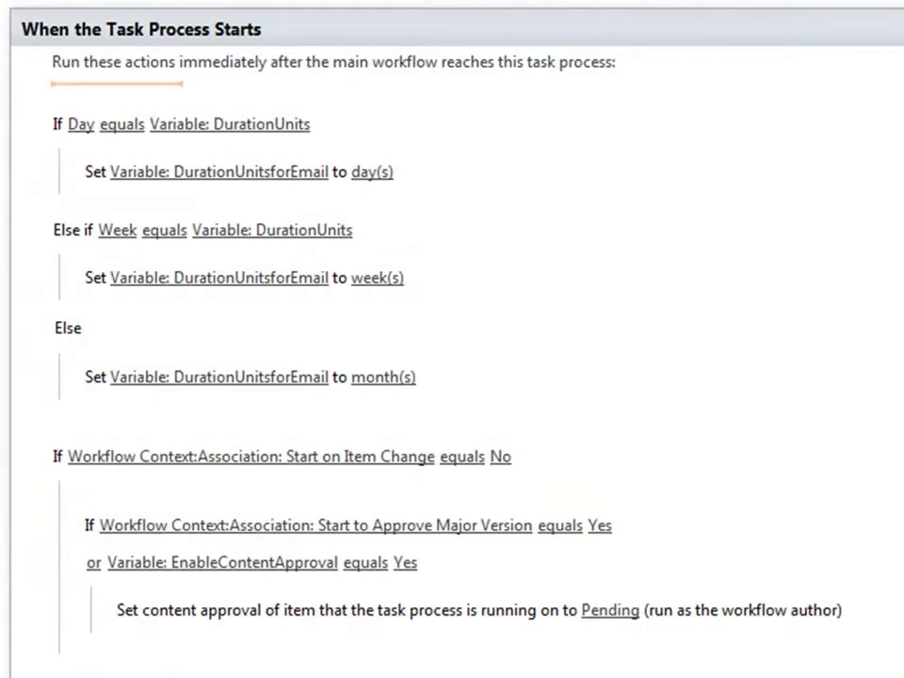
pyautogui.scroll(-10, 452, 339)
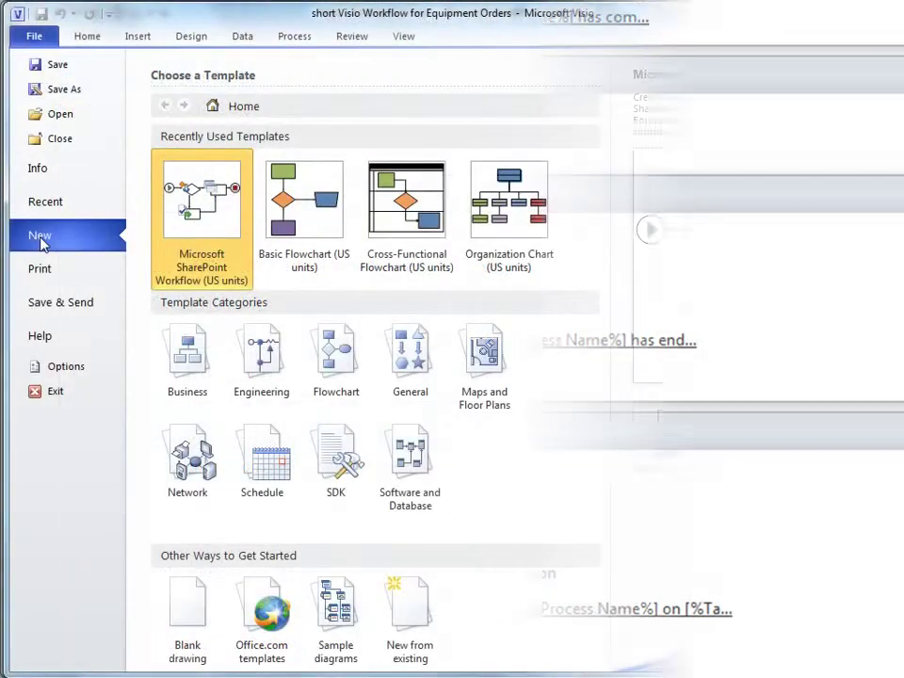
# Step: In Visio, create a drawing from the Microsoft SharePoint Workflow template and place a Start terminator followed by a Compare data source condition
pyautogui.doubleClick(205, 217)
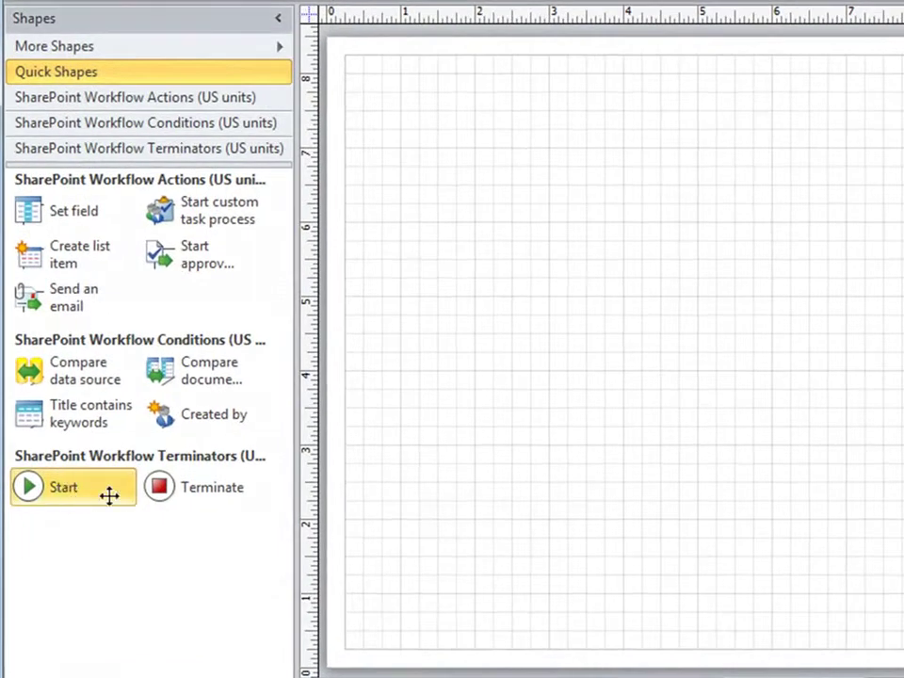
pyautogui.moveTo(90, 496); pyautogui.dragTo(332, 379)
pyautogui.moveTo(423, 331); pyautogui.dragTo(418, 346)
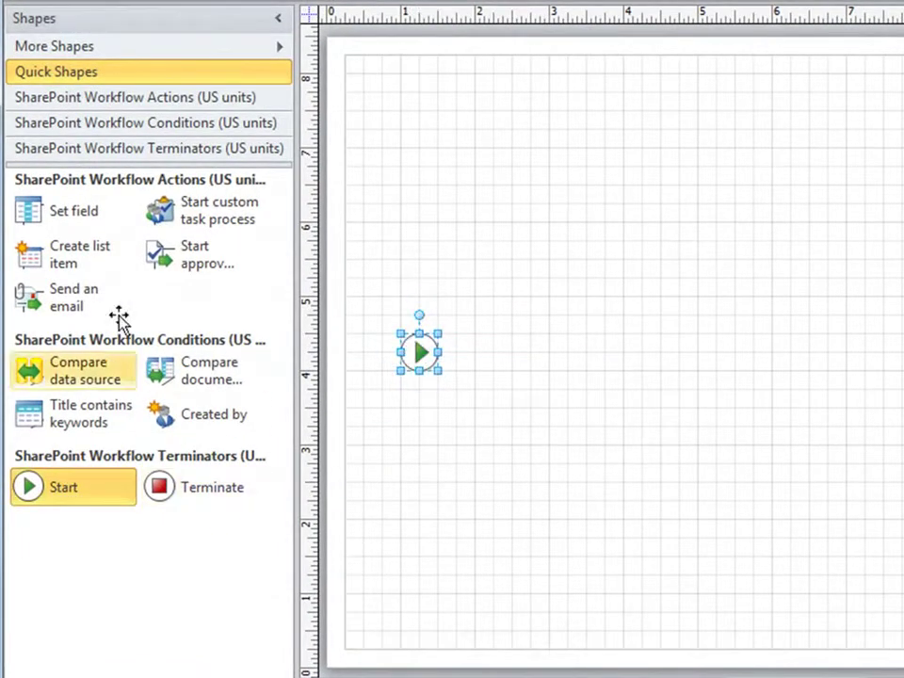
pyautogui.click(120, 128)
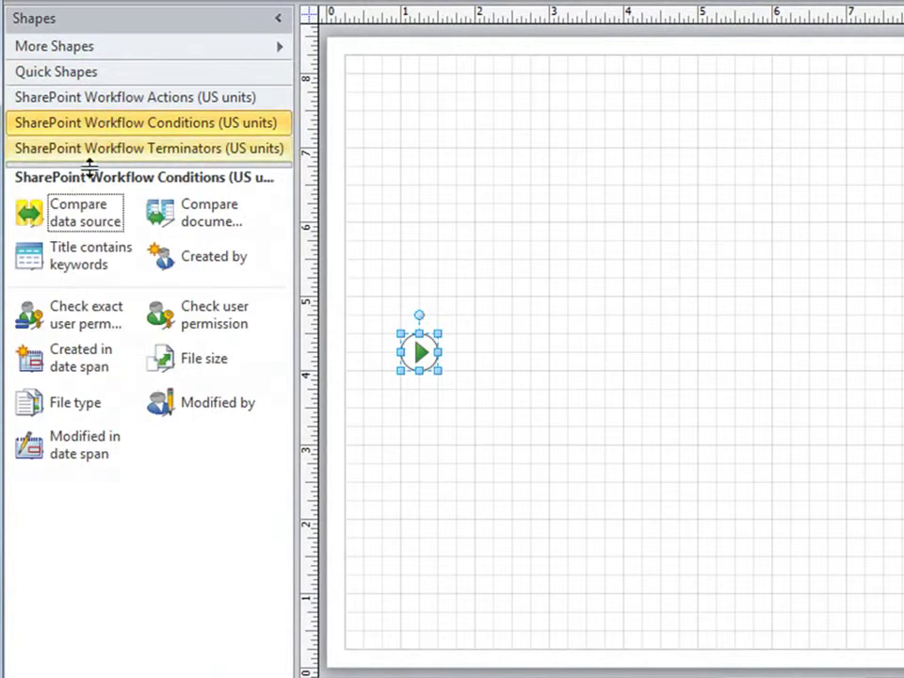
pyautogui.moveTo(93, 217); pyautogui.dragTo(524, 358)
# Step: Place Set field, Create list item and Send an email actions above the condition's level, and a Start approval process action below it
pyautogui.click(115, 104)
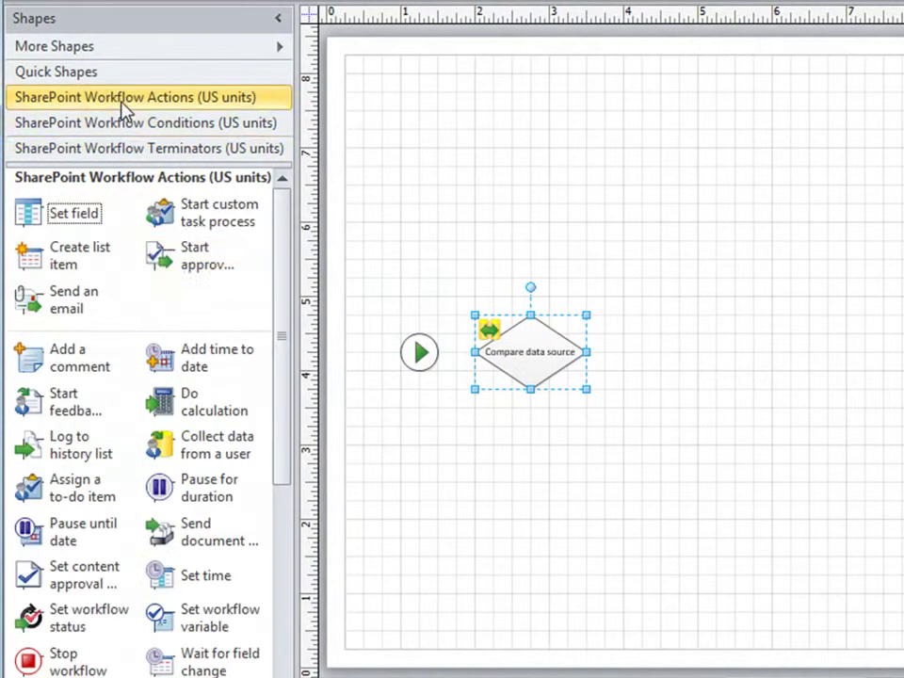
pyautogui.moveTo(59, 213); pyautogui.dragTo(652, 295)
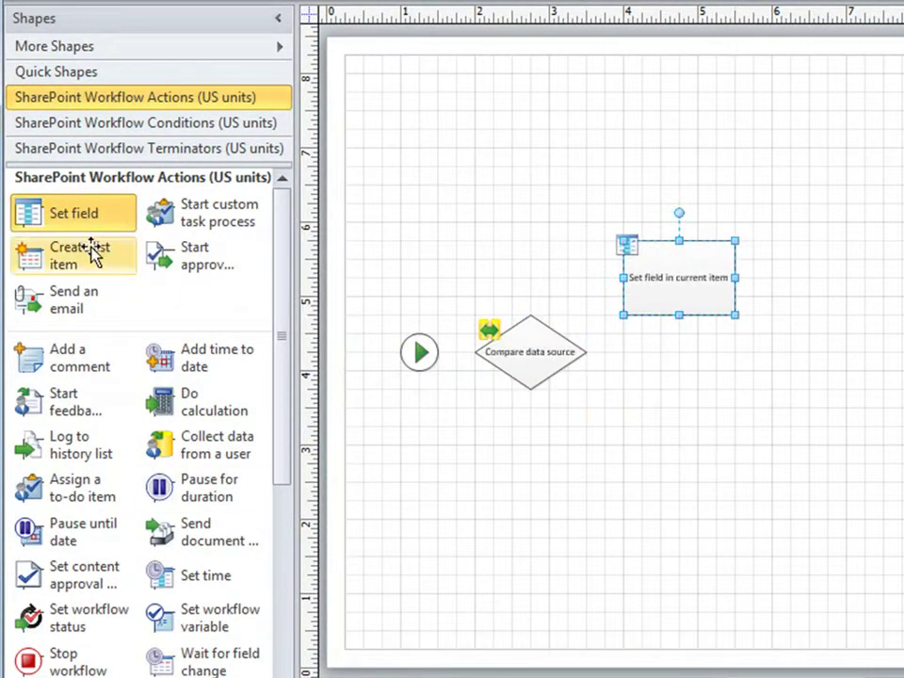
pyautogui.moveTo(66, 262); pyautogui.dragTo(841, 287)
pyautogui.click(127, 299)
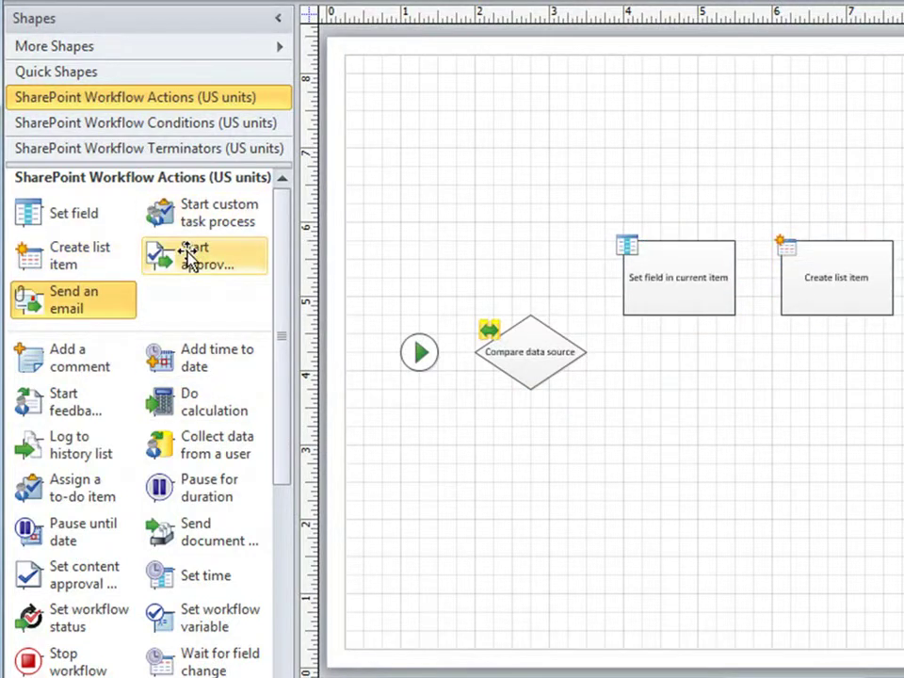
pyautogui.moveTo(189, 268); pyautogui.dragTo(703, 422)
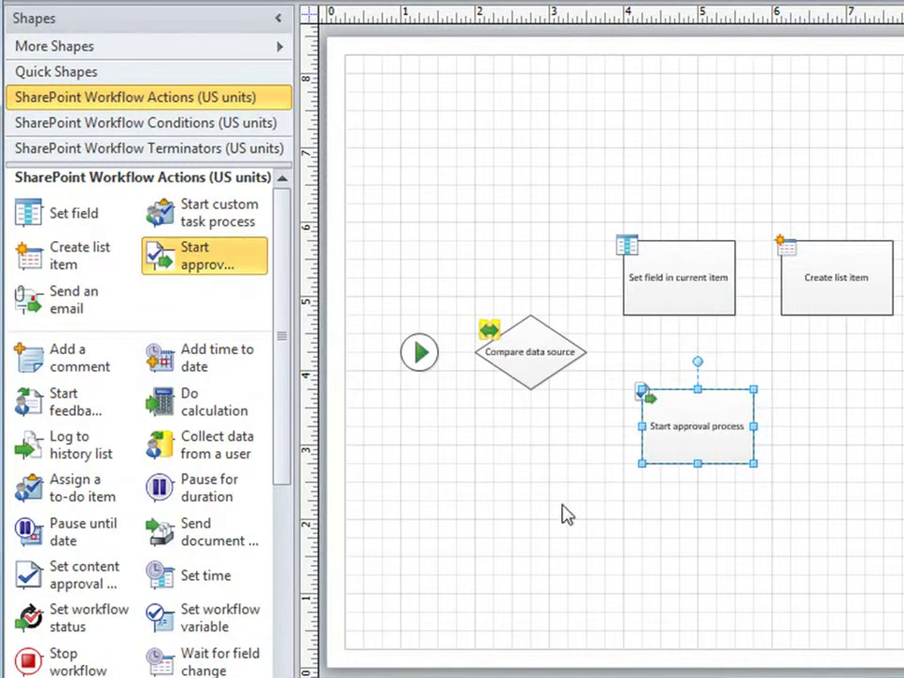
# Step: Connect Start to the Compare data source condition, and connect the condition to the Set field and Start approval process actions
pyautogui.click(421, 352)
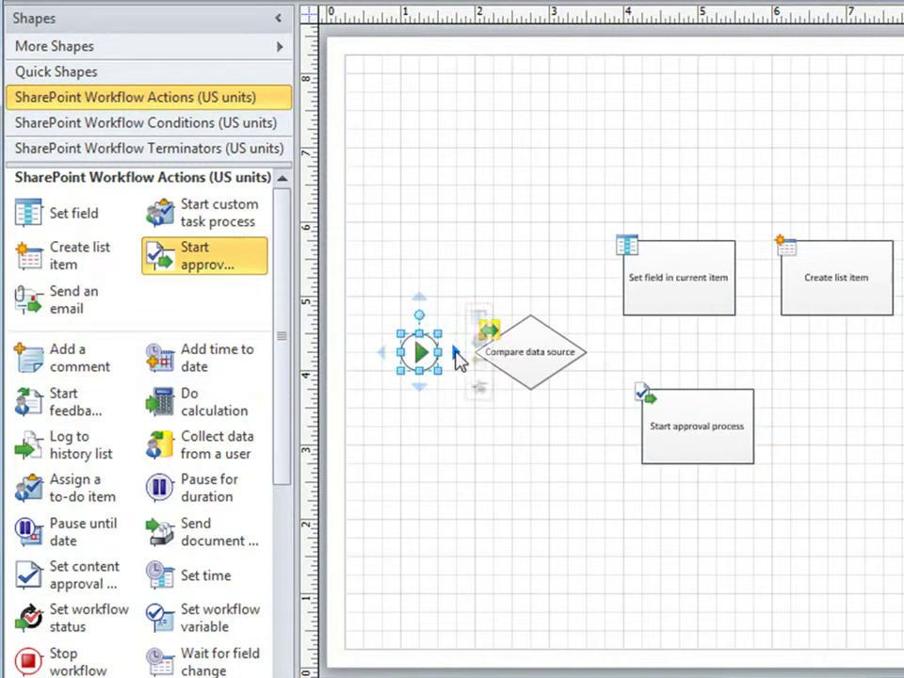
pyautogui.click(532, 344)
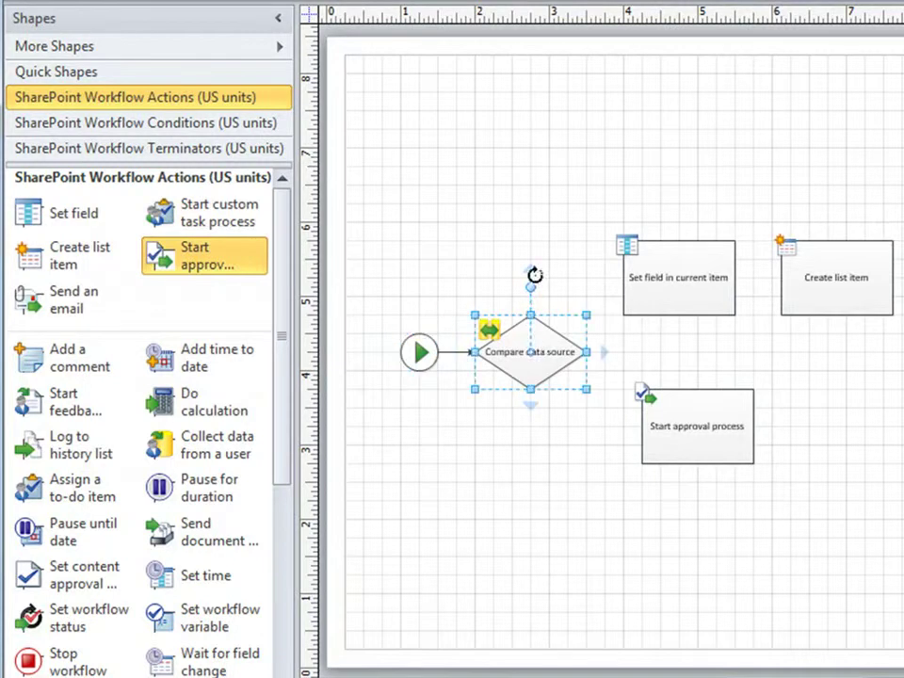
pyautogui.moveTo(533, 275); pyautogui.dragTo(621, 278)
pyautogui.moveTo(531, 411); pyautogui.dragTo(652, 430)
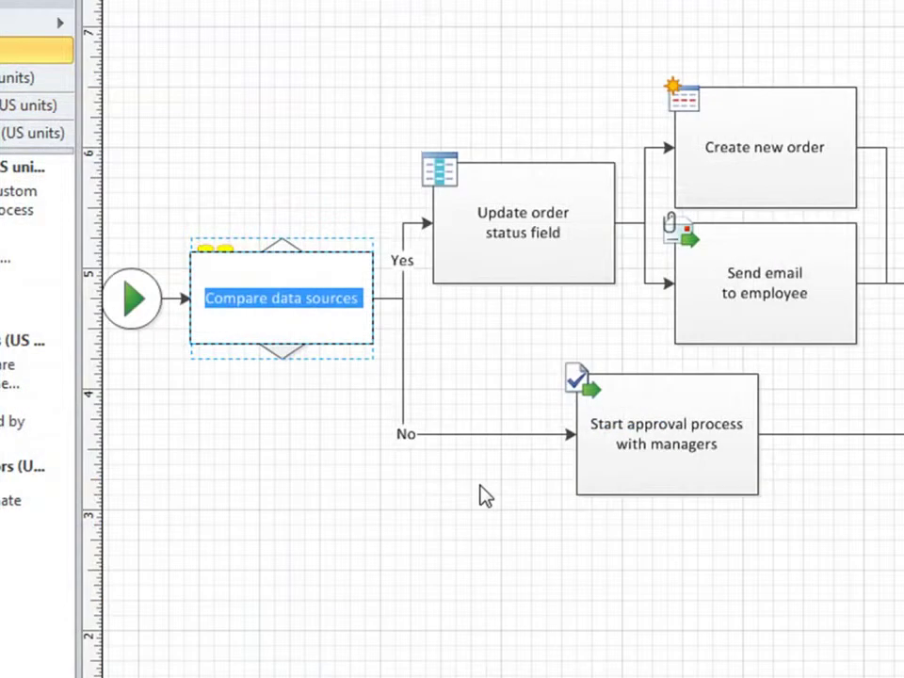
# Step: Replace the condition shape's label with "Is Equipment less than $500"
pyautogui.press('Delete')
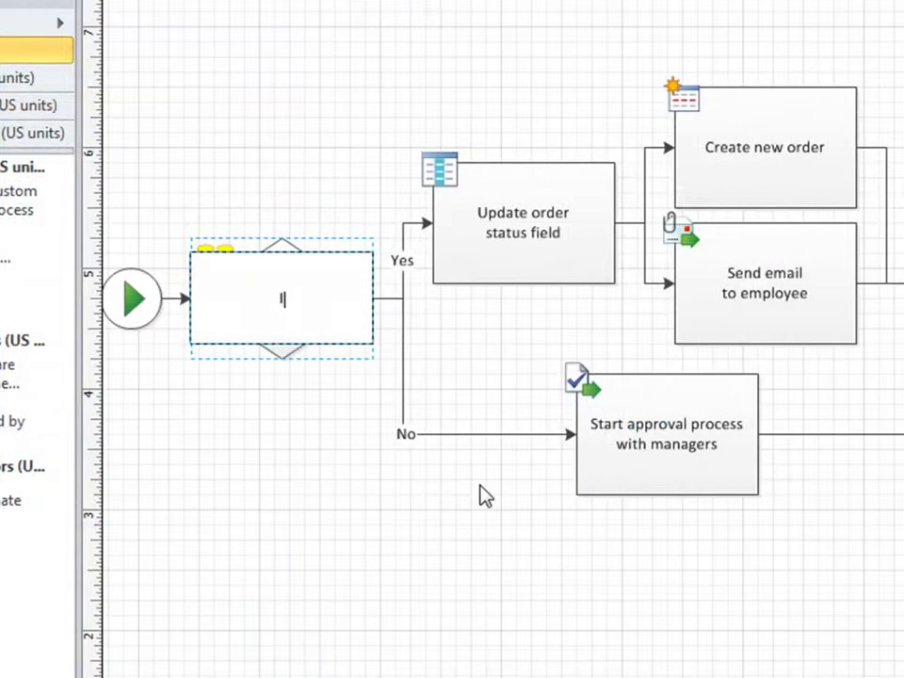
pyautogui.write('Is Equipment le')
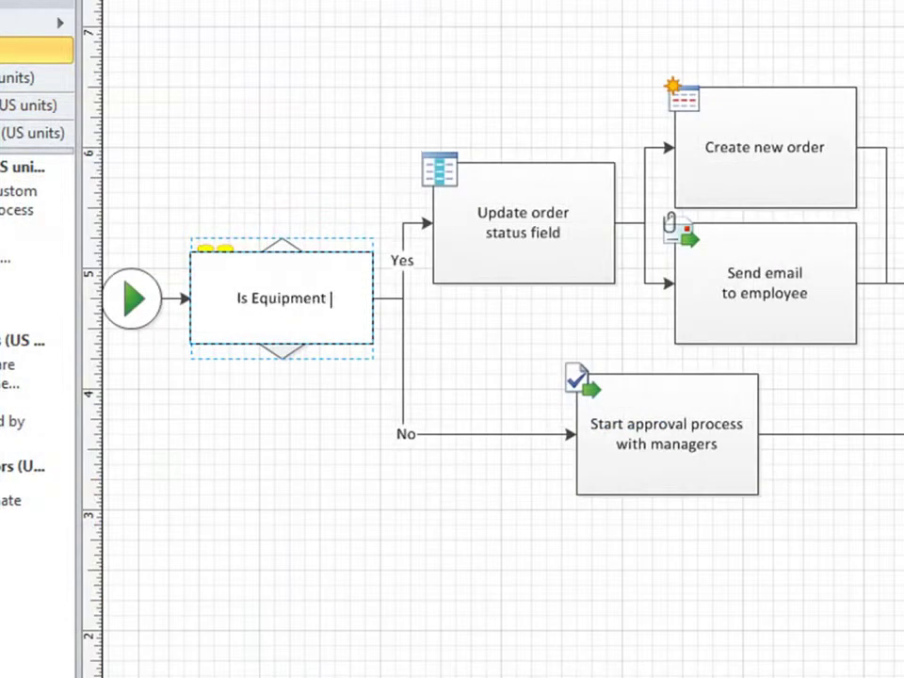
pyautogui.write('ss than $500')
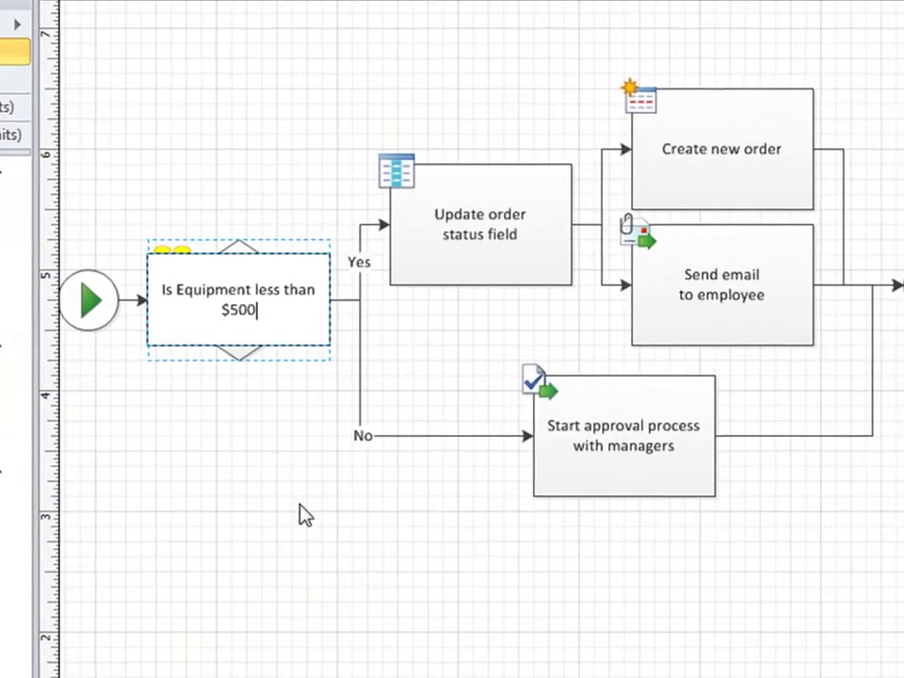
pyautogui.press('Escape')
pyautogui.click(297, 527)
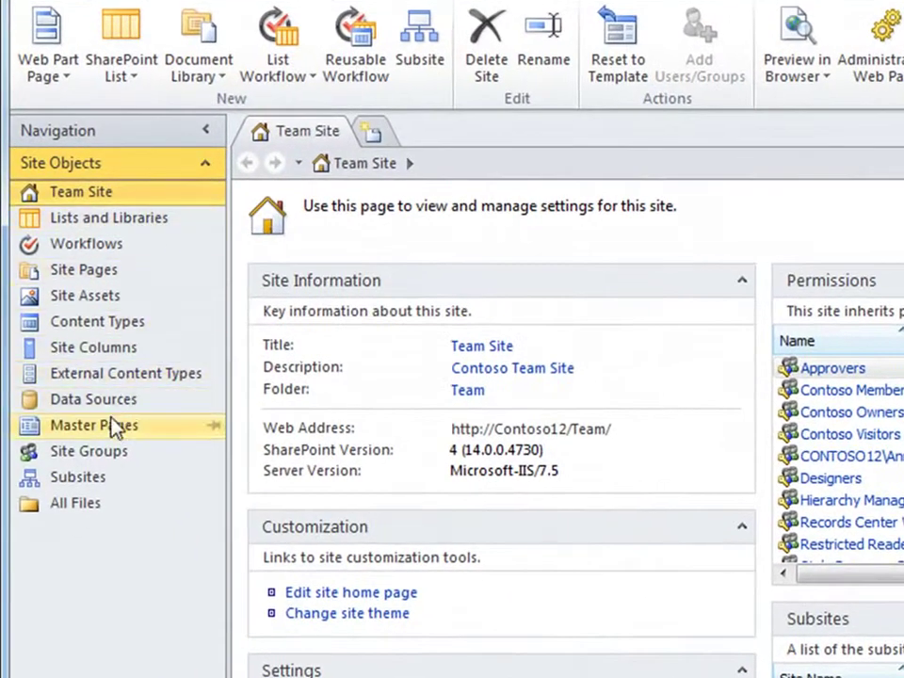
# Step: In SharePoint Designer, open the v4.master master page of the Team Site for editing
pyautogui.click(85, 430)
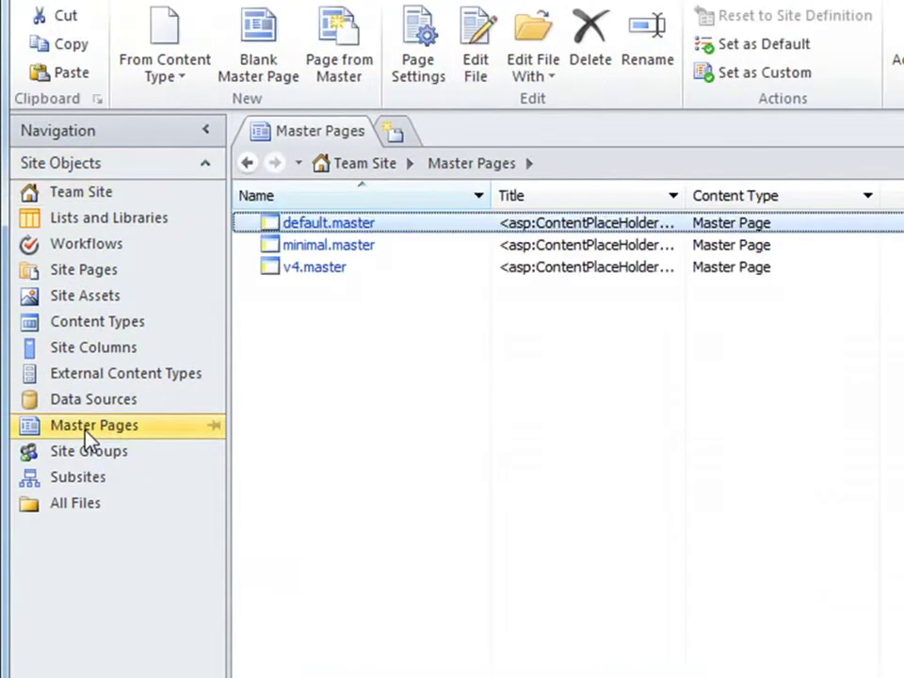
pyautogui.click(314, 269)
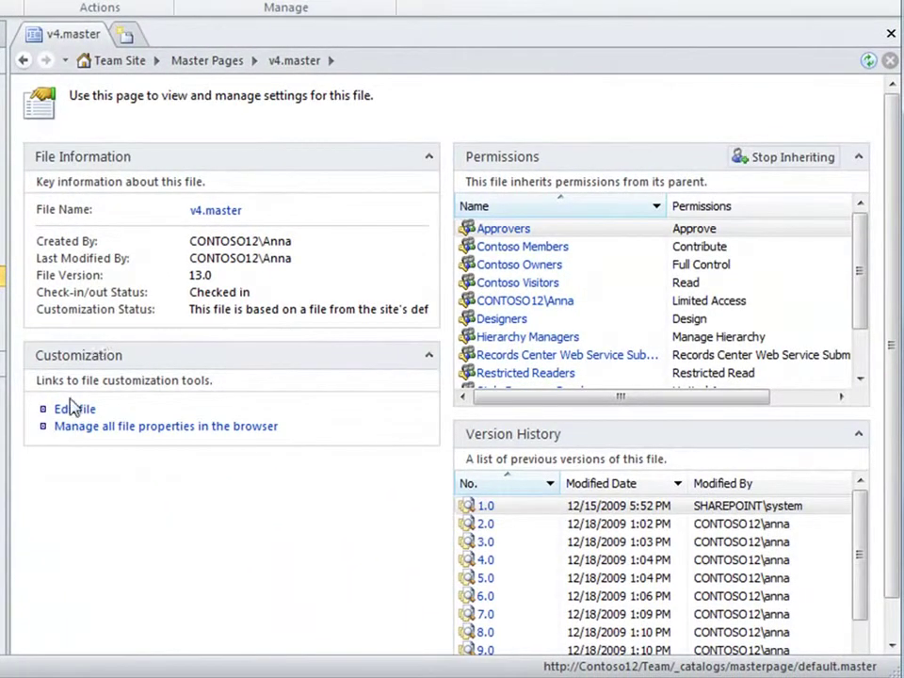
pyautogui.click(76, 411)
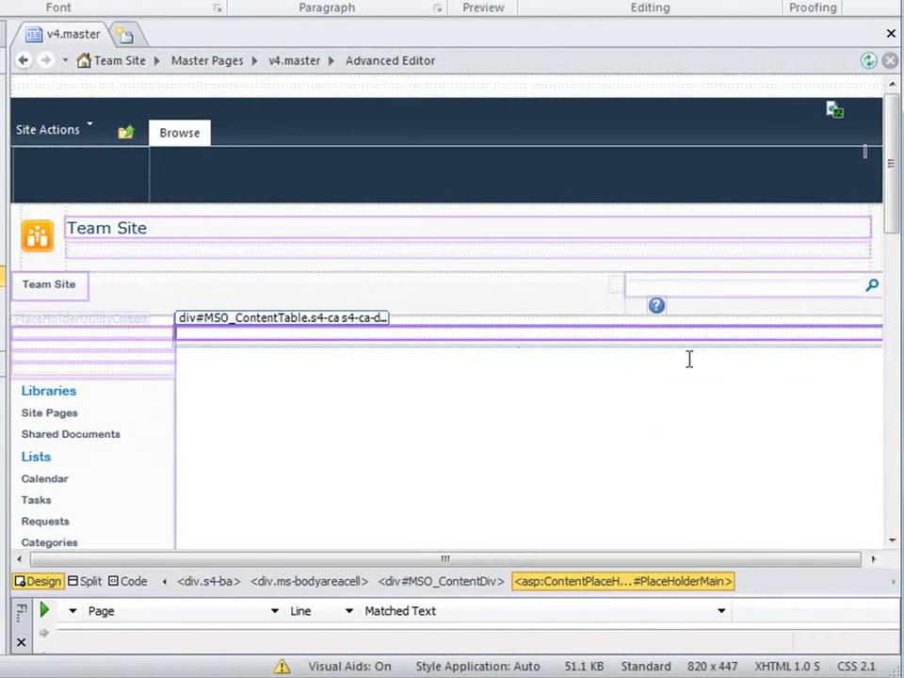
# Step: Move the search box control from the top header row into the page description area beneath the Team Site title
pyautogui.click(115, 353)
pyautogui.click(171, 304)
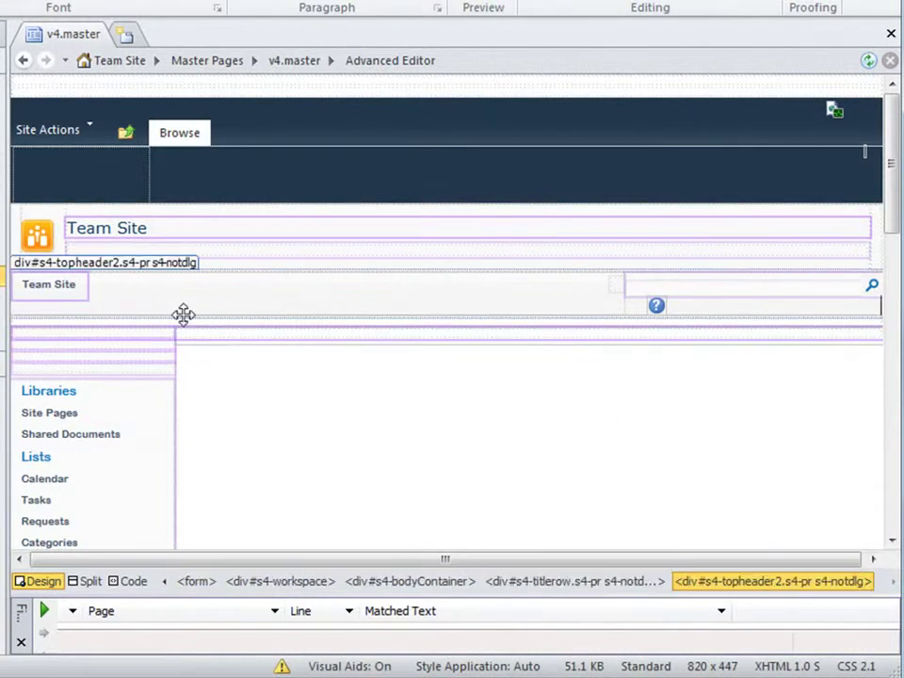
pyautogui.click(215, 329)
pyautogui.click(716, 287)
pyautogui.click(369, 302)
pyautogui.click(194, 263)
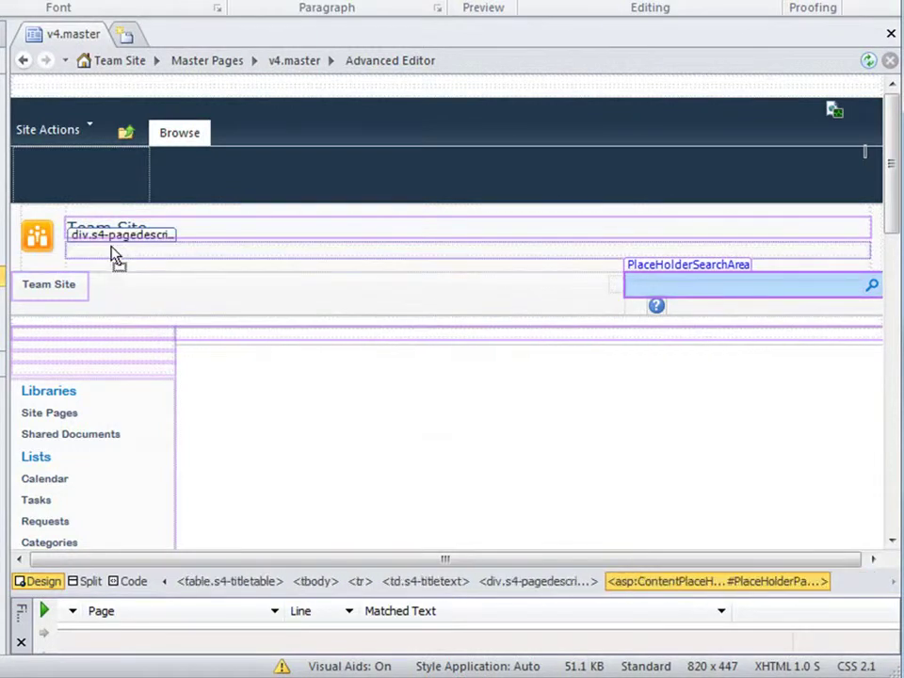
pyautogui.moveTo(111, 254); pyautogui.dragTo(111, 252)
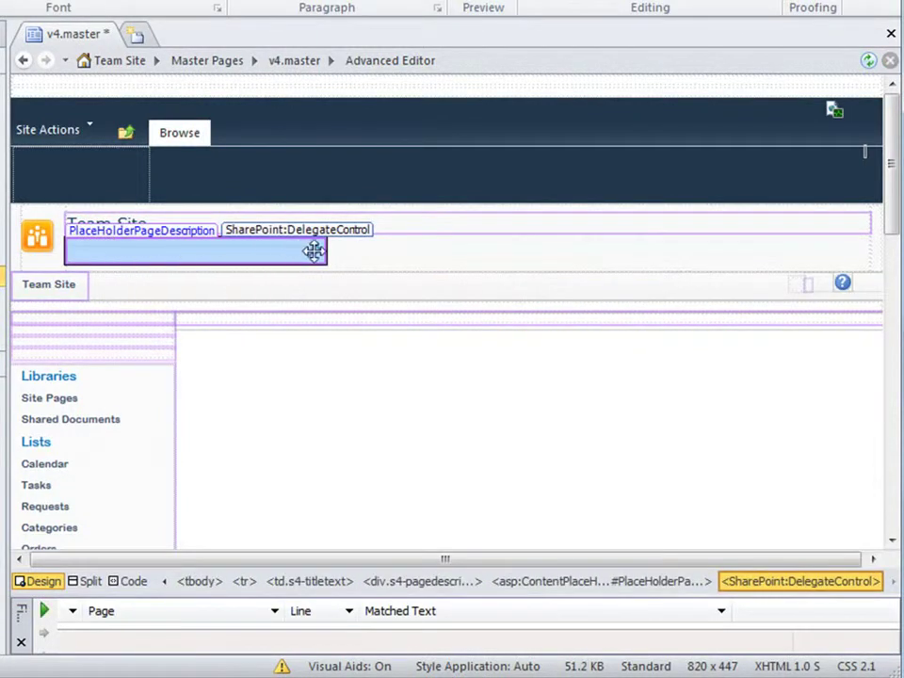
pyautogui.click(352, 251)
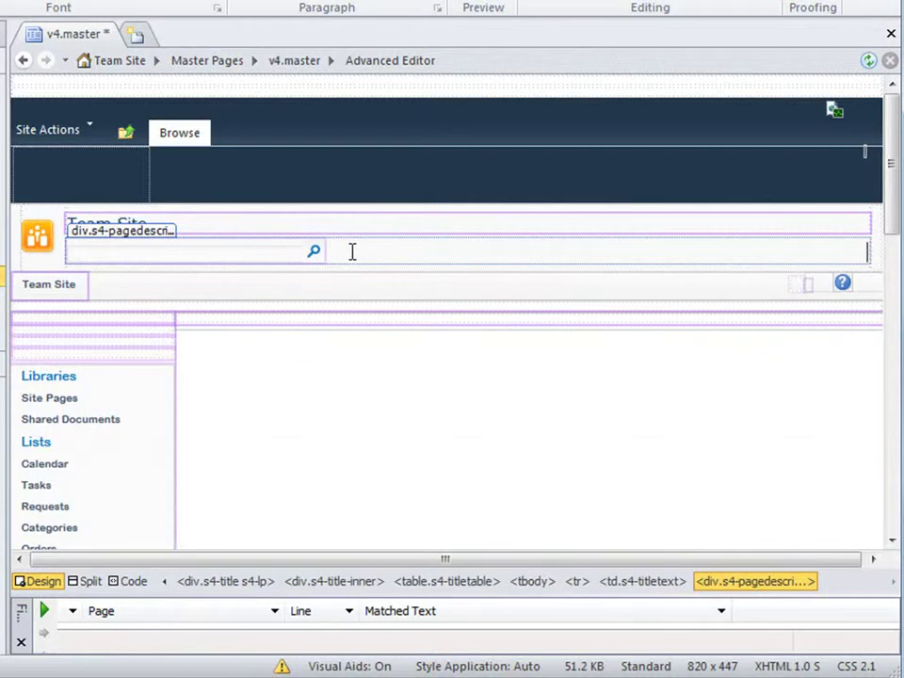
# Step: Show v4.master in split code and design view, enlarge the design pane, and examine the page's lower navigation area
pyautogui.click(89, 581)
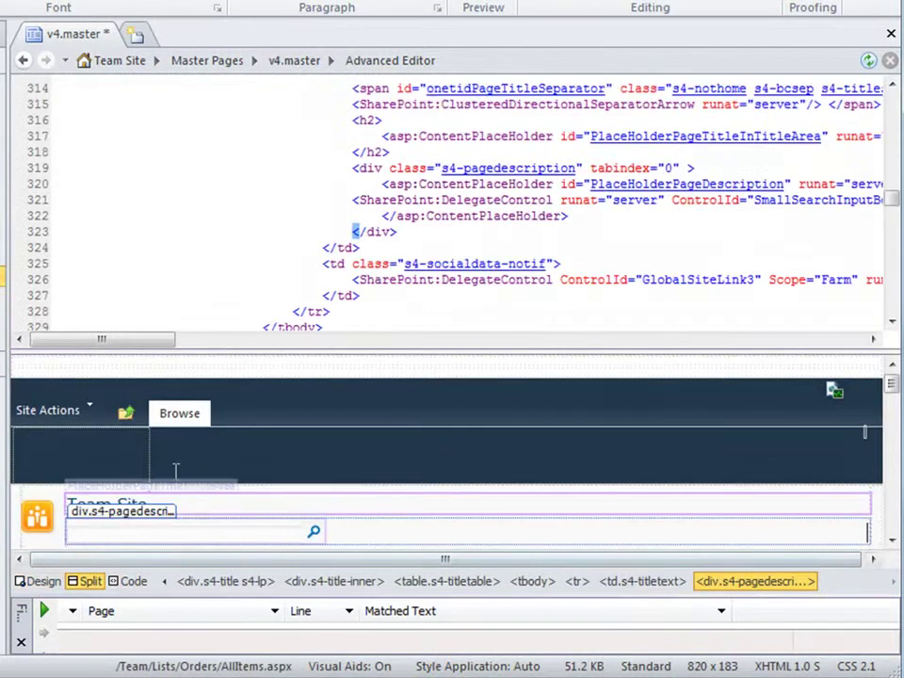
pyautogui.moveTo(337, 362); pyautogui.dragTo(387, 263)
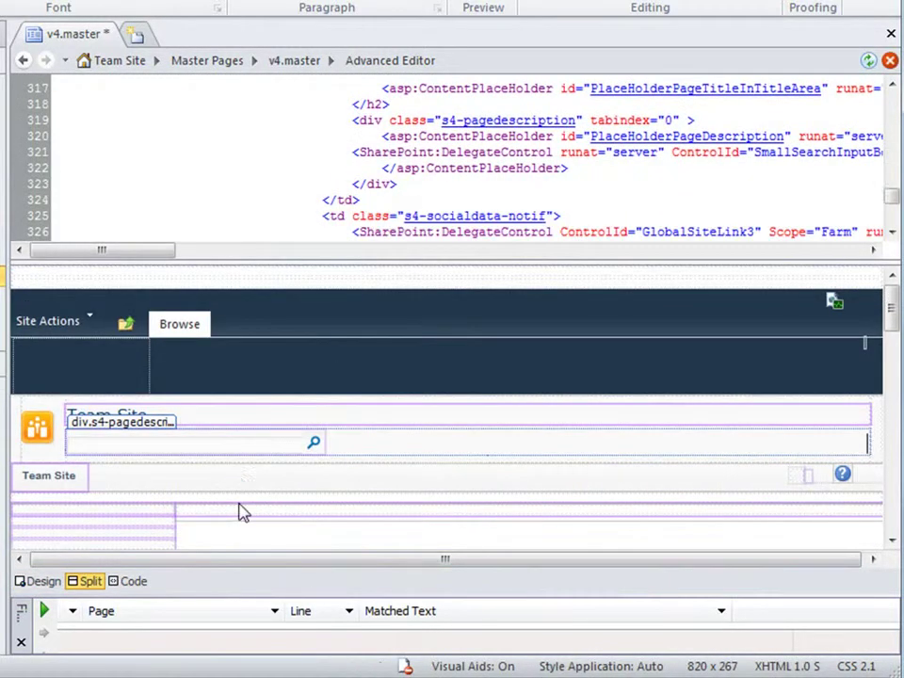
pyautogui.click(247, 499)
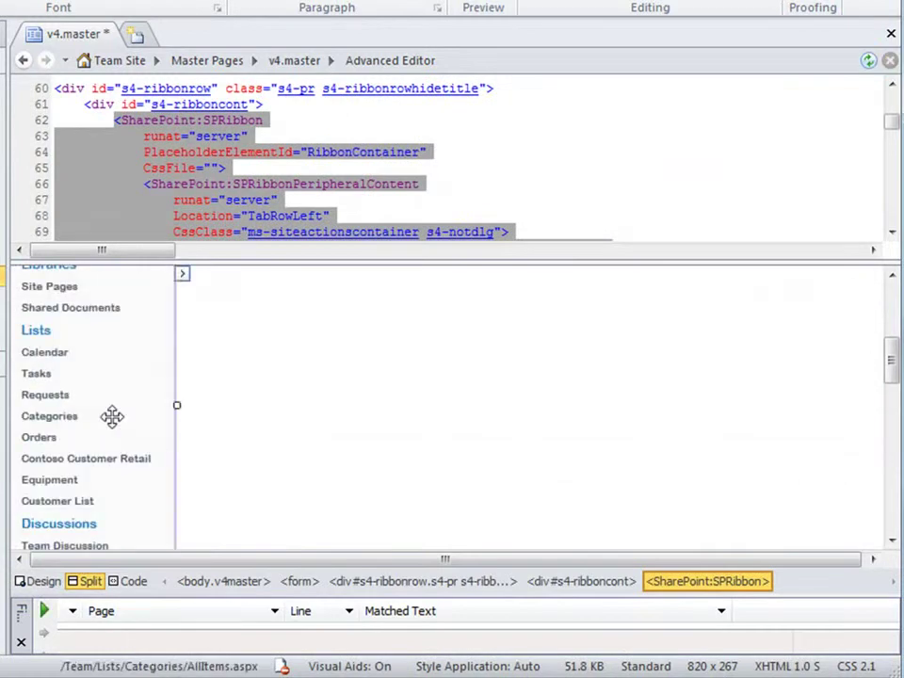
# Step: Select the quick launch navigation menu in the v4.master design and examine its surrounding markup in the code
pyautogui.click(108, 414)
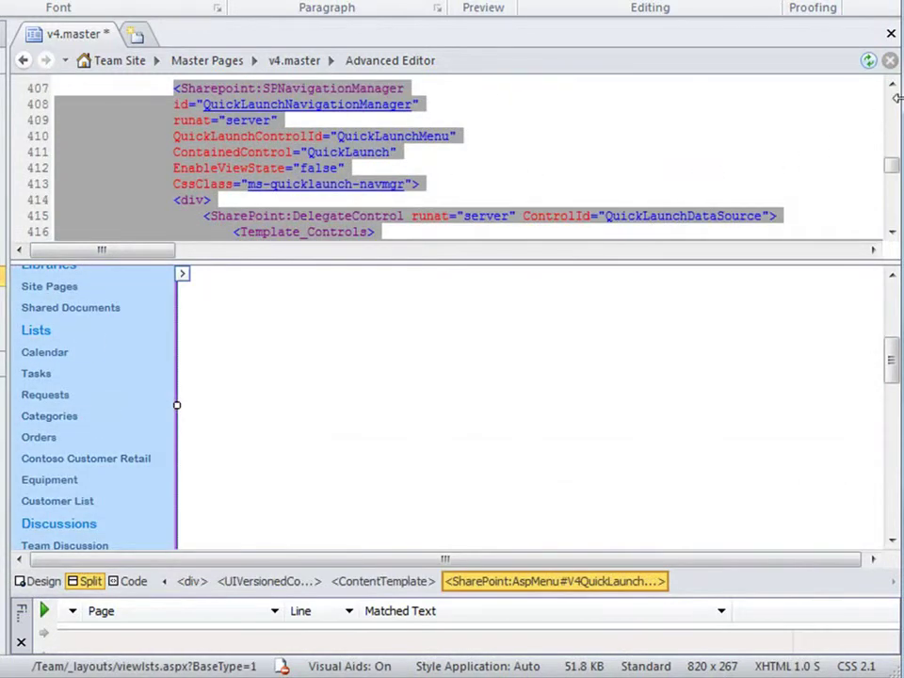
pyautogui.scroll(7, 893, 88)
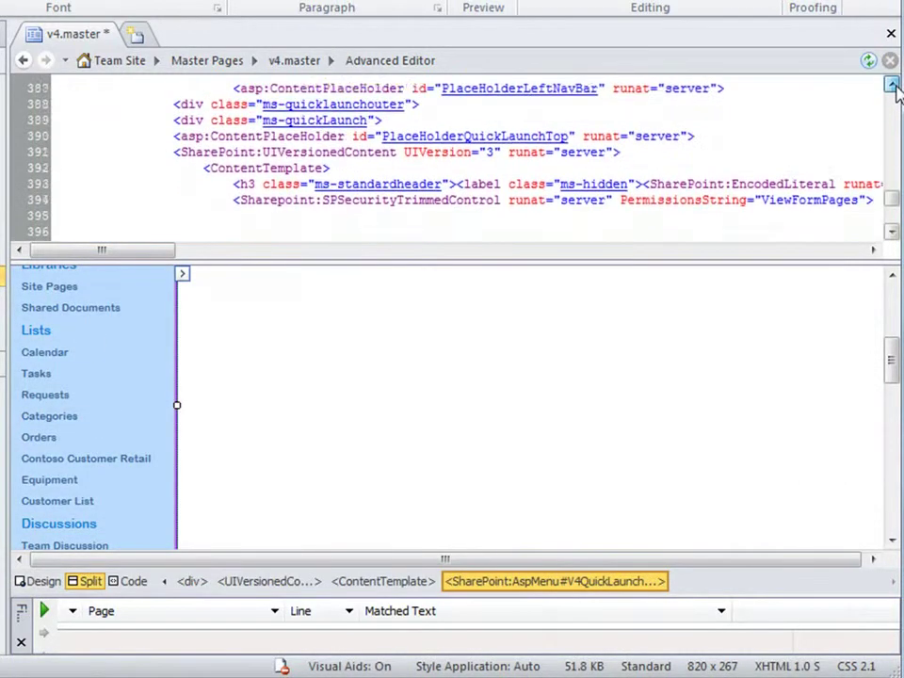
pyautogui.scroll(2, 892, 88)
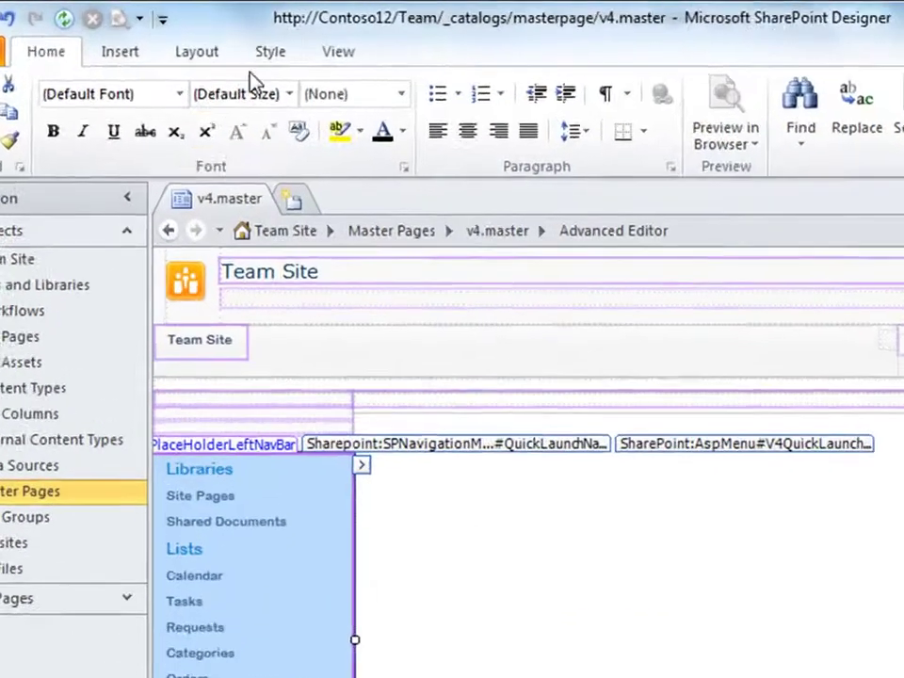
# Step: Modify the body style in corev4.css through Manage Styles, setting its font-family to Verdana and font-size to small
pyautogui.click(239, 36)
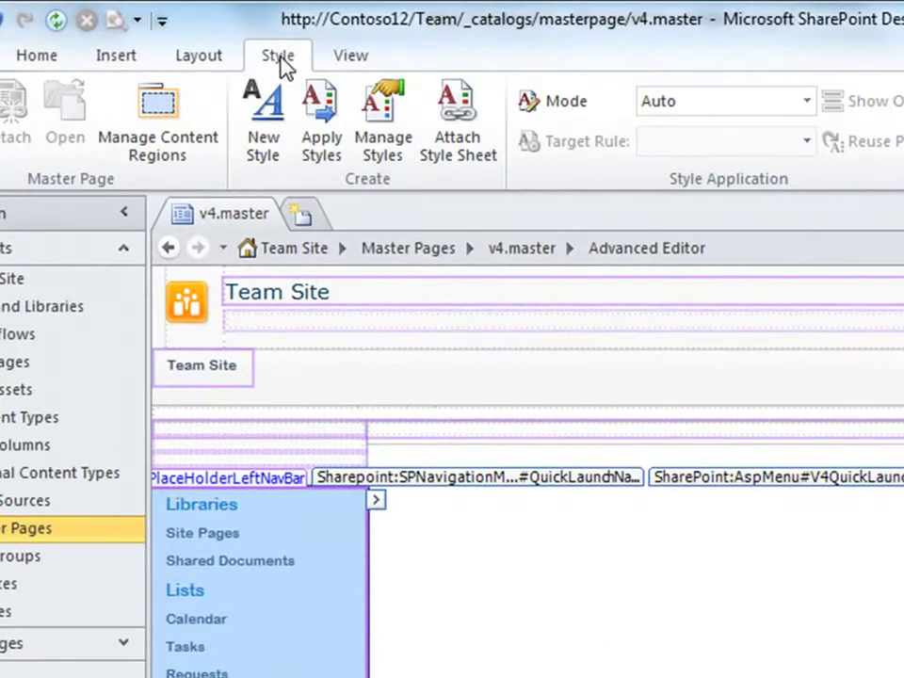
pyautogui.click(381, 169)
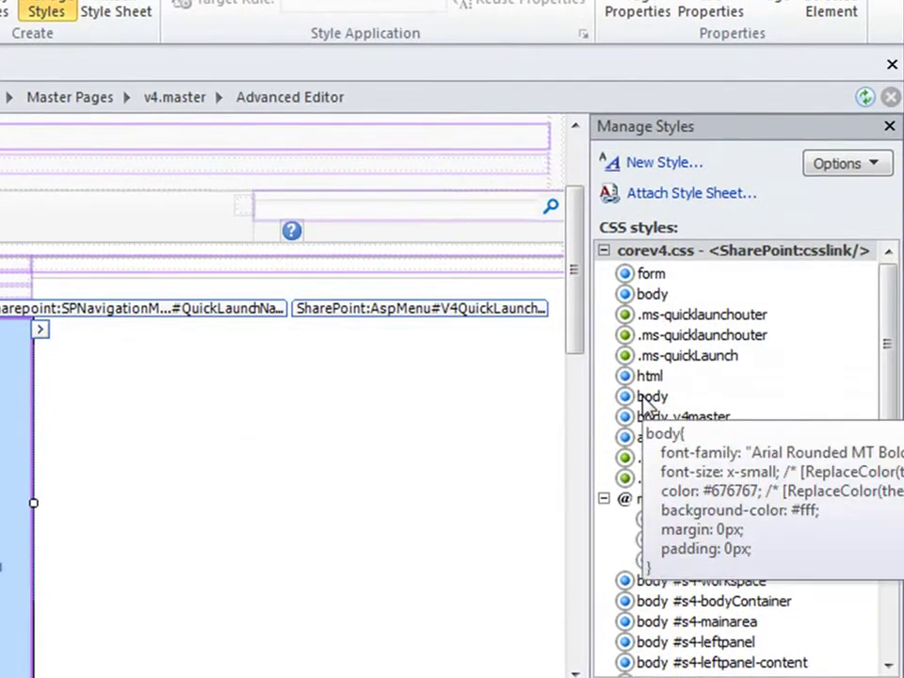
pyautogui.rightClick(649, 398)
pyautogui.click(698, 572)
pyautogui.click(663, 172)
pyautogui.press('BackSpace')
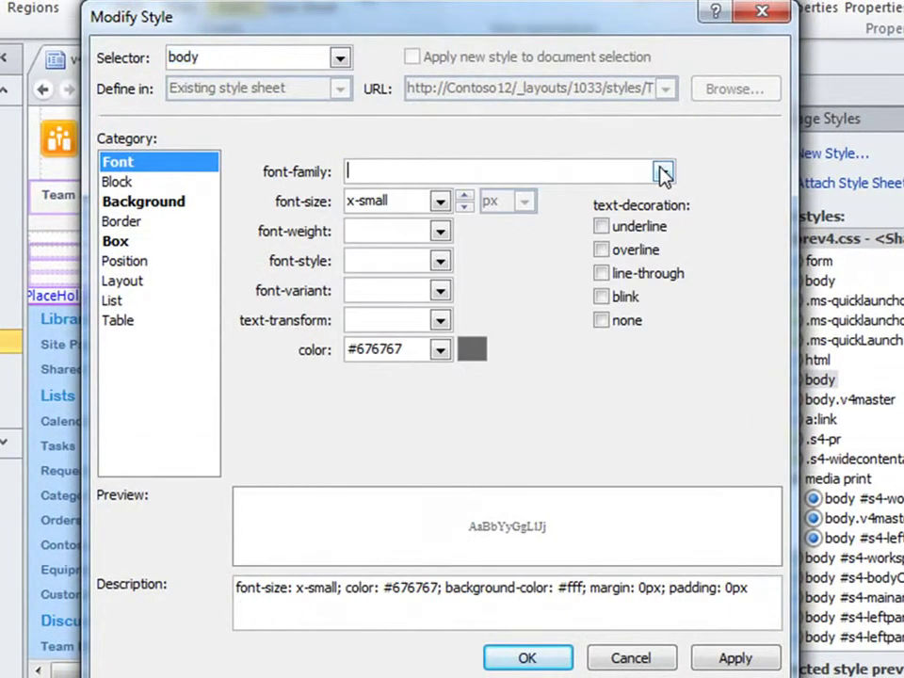
pyautogui.write('Verdana')
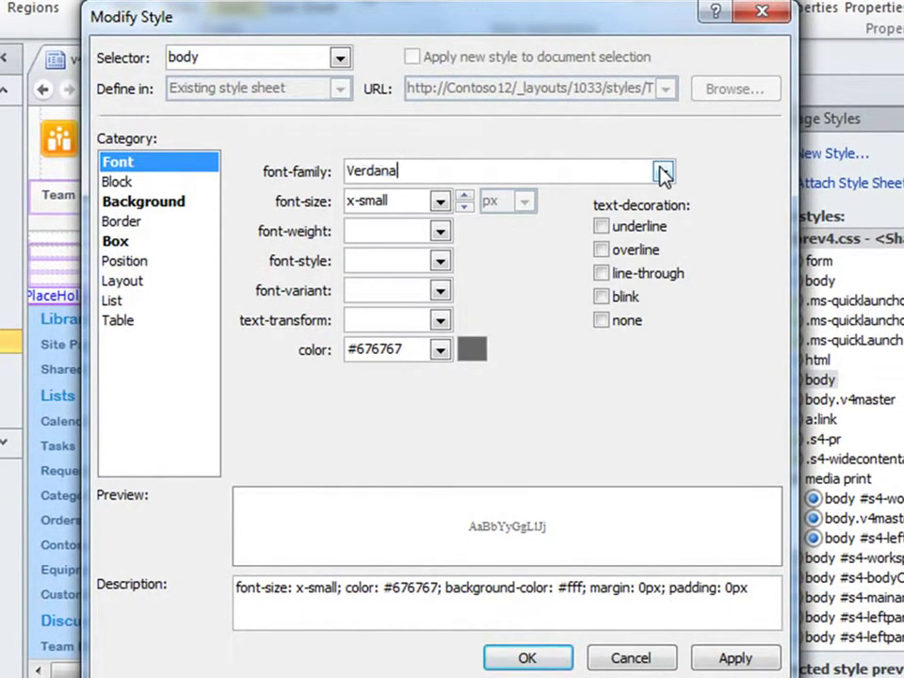
pyautogui.click(440, 203)
pyautogui.click(411, 240)
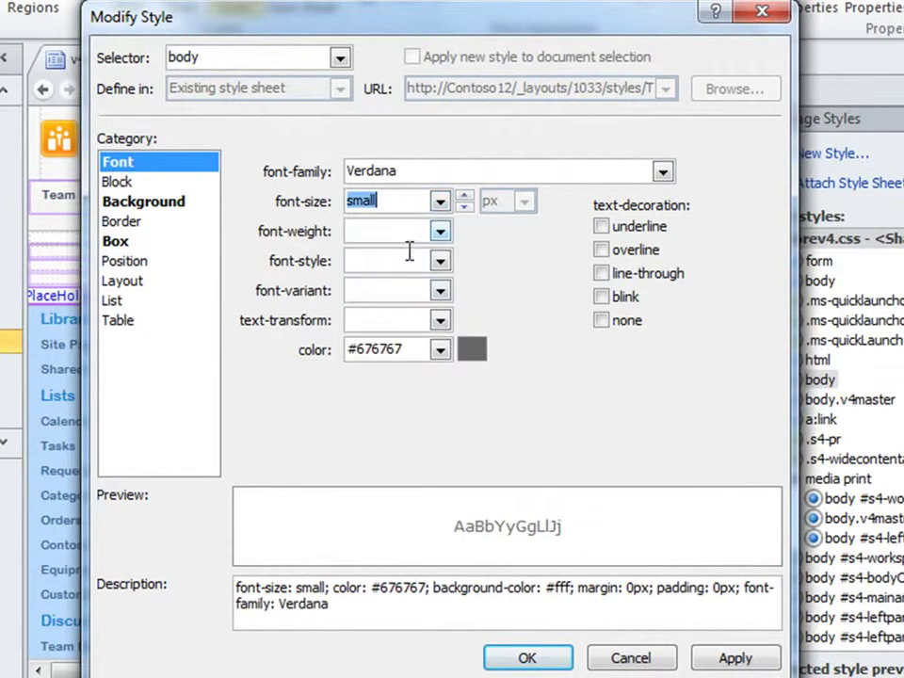
pyautogui.click(509, 655)
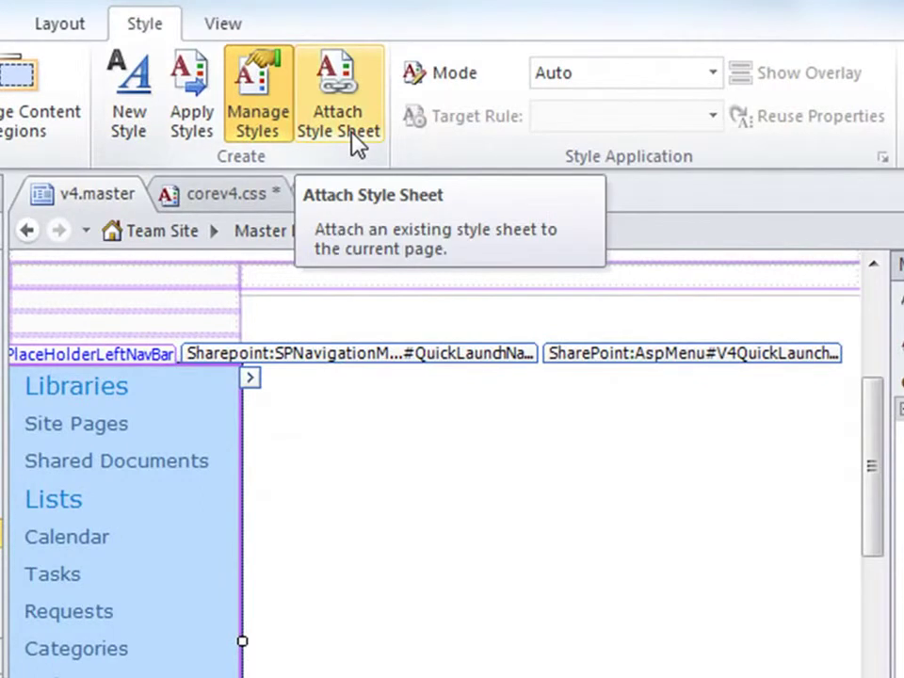
pyautogui.click(354, 142)
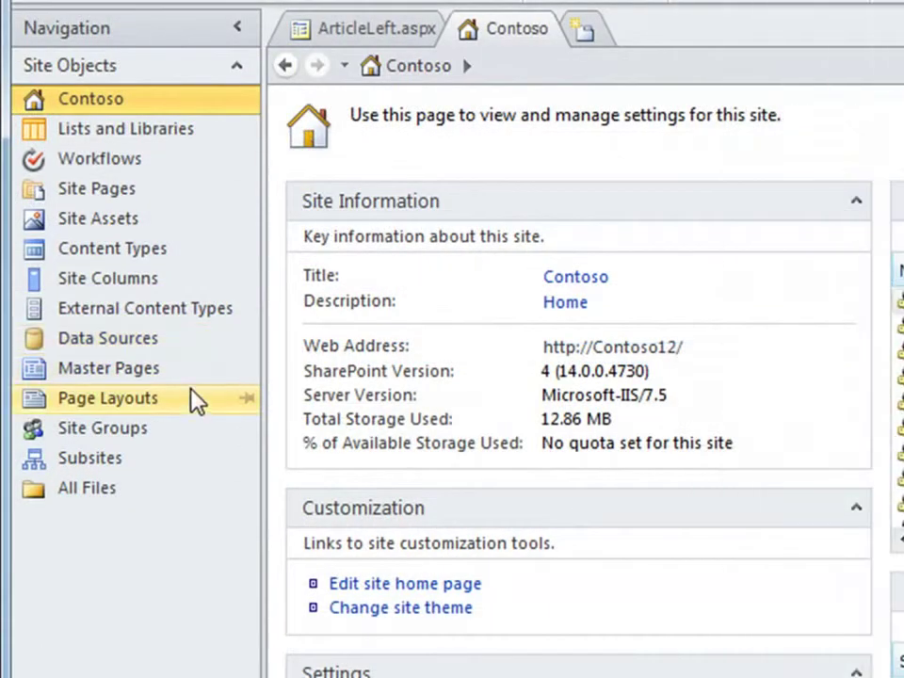
# Step: Create a page layout for the Contoso site from the Article Page content type, with URL name CustomArticleLeft and title "Custom Article Left"
pyautogui.click(175, 405)
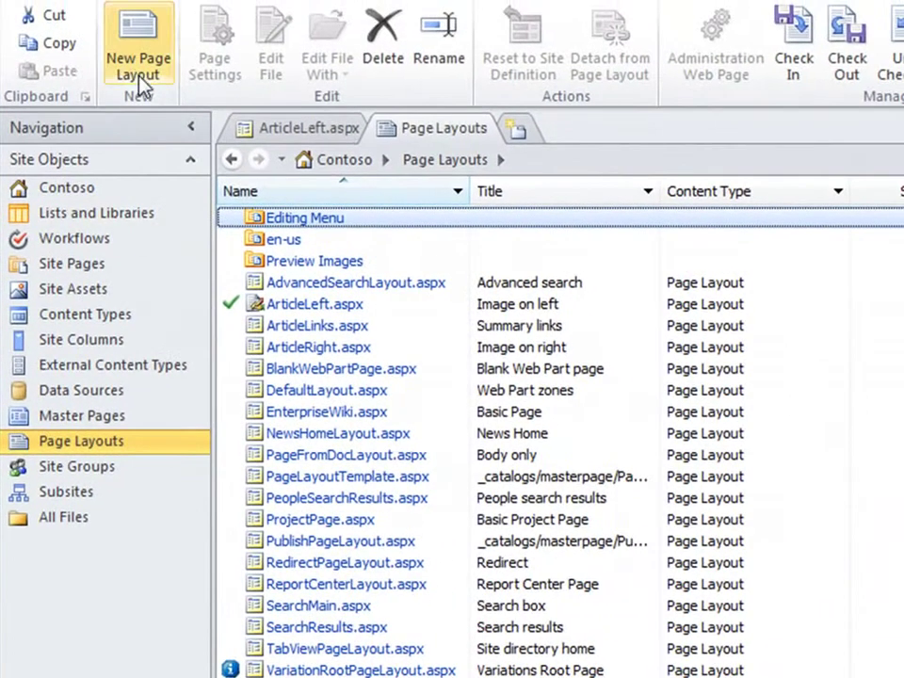
pyautogui.click(139, 66)
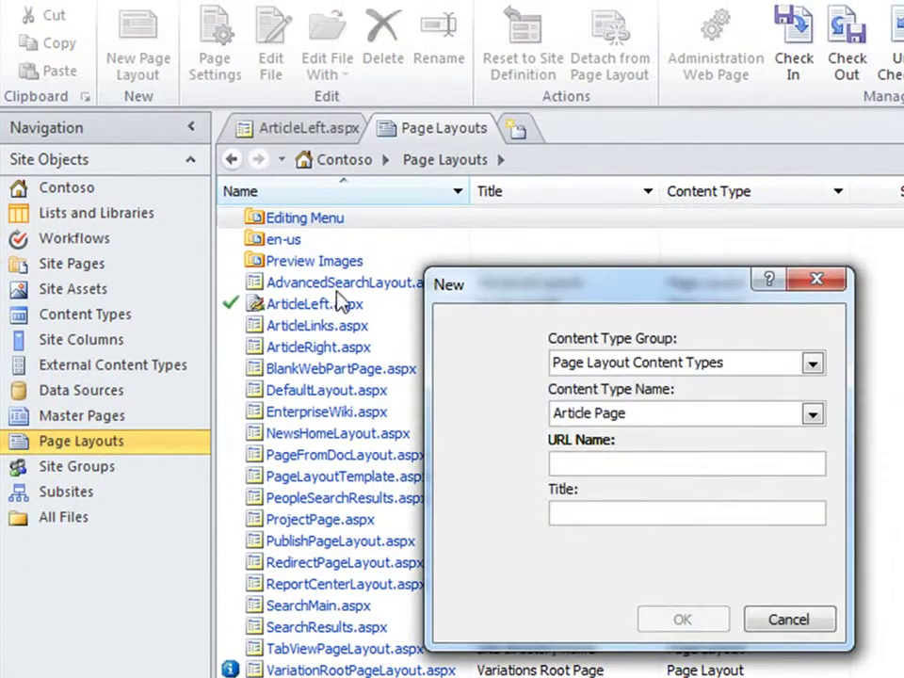
pyautogui.click(602, 459)
pyautogui.write('CustomArticleLeft')
pyautogui.press('Tab')
pyautogui.write('Custom Article Left')
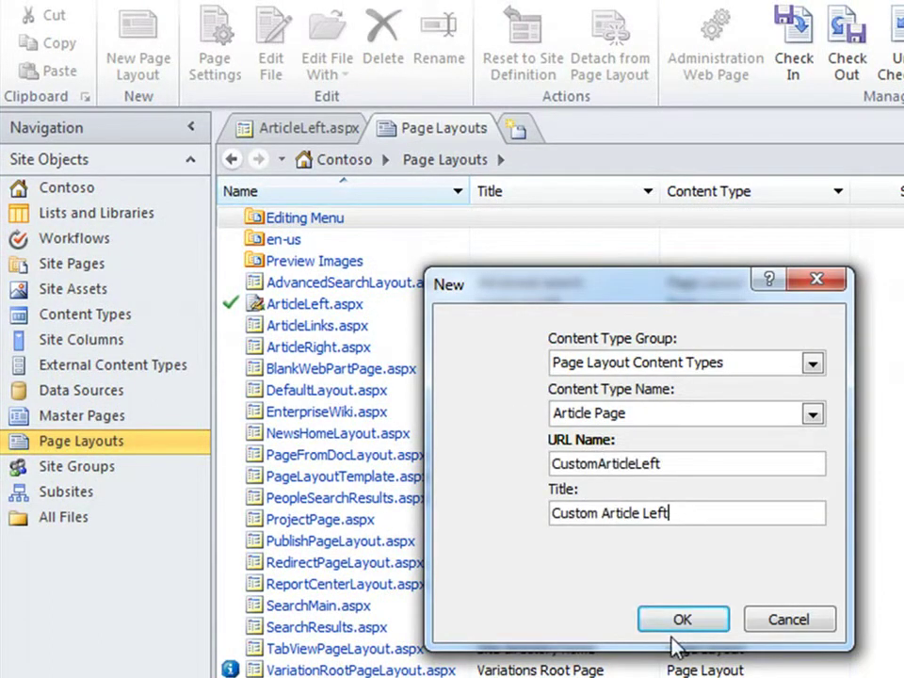
pyautogui.click(678, 622)
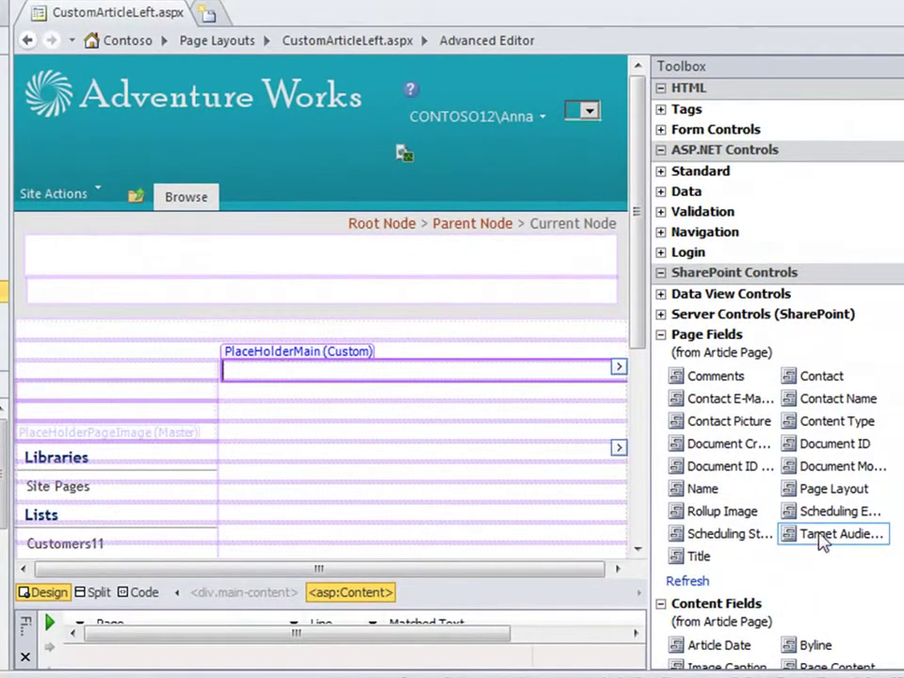
# Step: Insert the Title page field into PlaceHolderMain of CustomArticleLeft.aspx and place the Rollup Image page field above it
pyautogui.moveTo(681, 561); pyautogui.dragTo(264, 378)
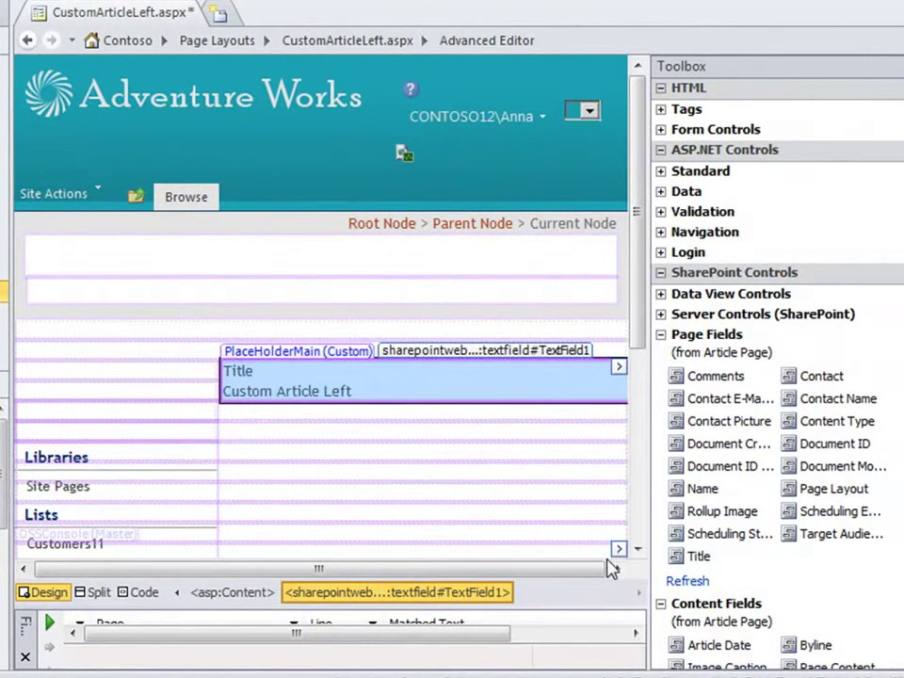
pyautogui.moveTo(725, 516); pyautogui.dragTo(593, 410)
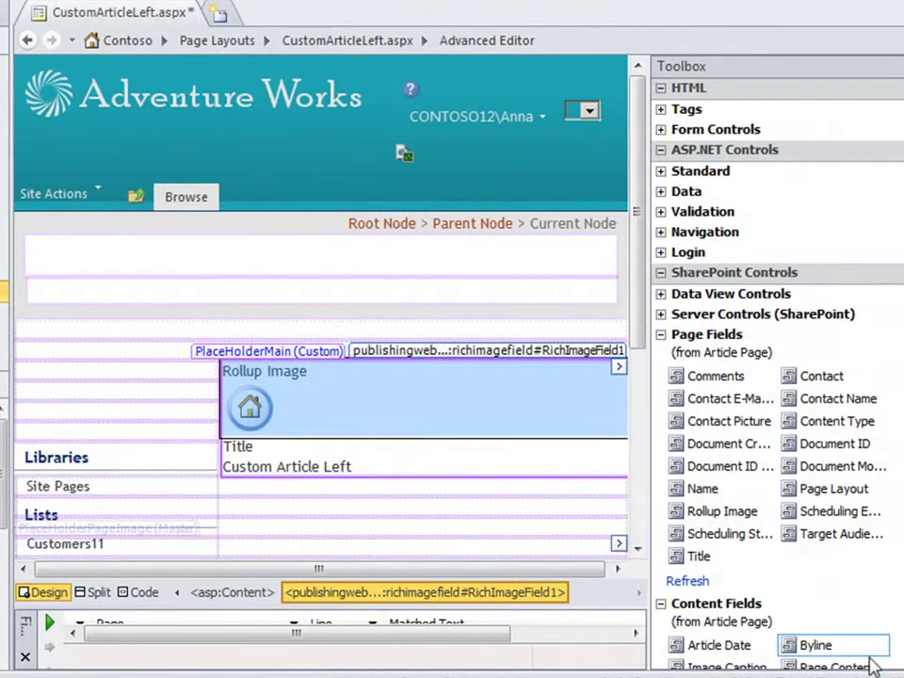